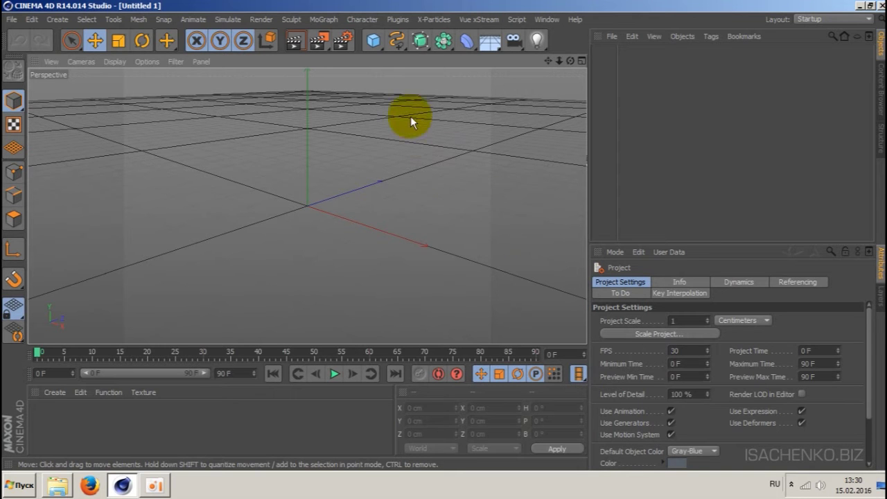
# - Open the acoustic-guitar-1 photo from the Product design folder in the photo viewer
pyautogui.click(397, 43)
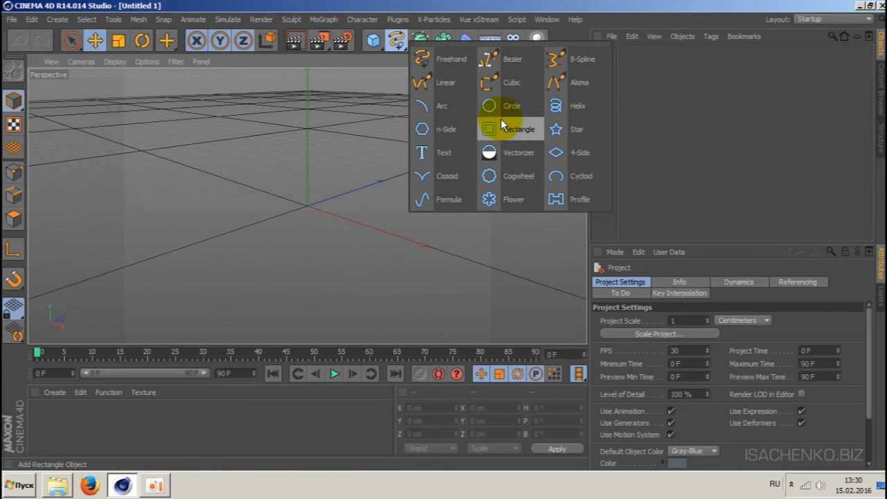
pyautogui.click(397, 40)
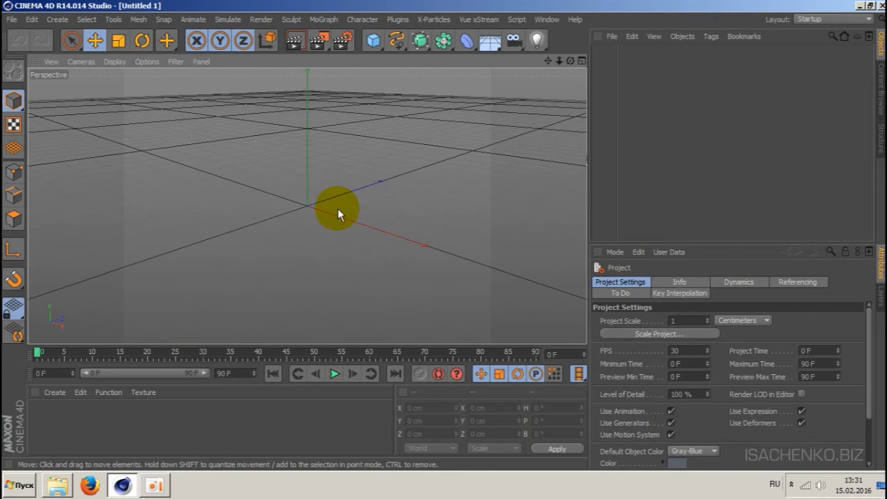
pyautogui.click(61, 483)
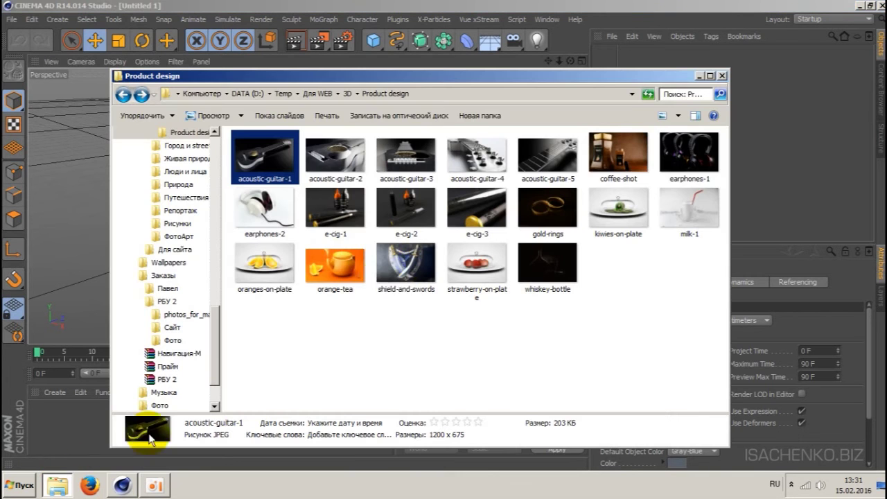
pyautogui.doubleClick(268, 165)
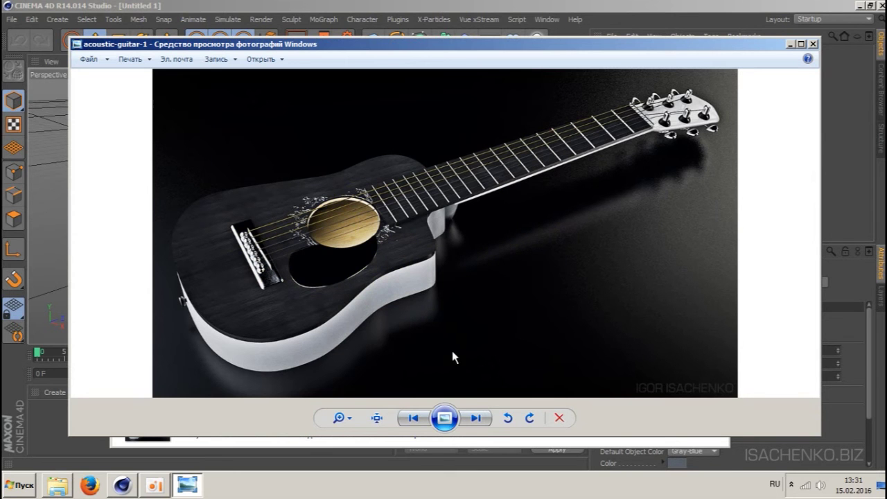
# - Browse the guitar reference photos, return to the first, then close Windows Photo Viewer
pyautogui.click(474, 417)
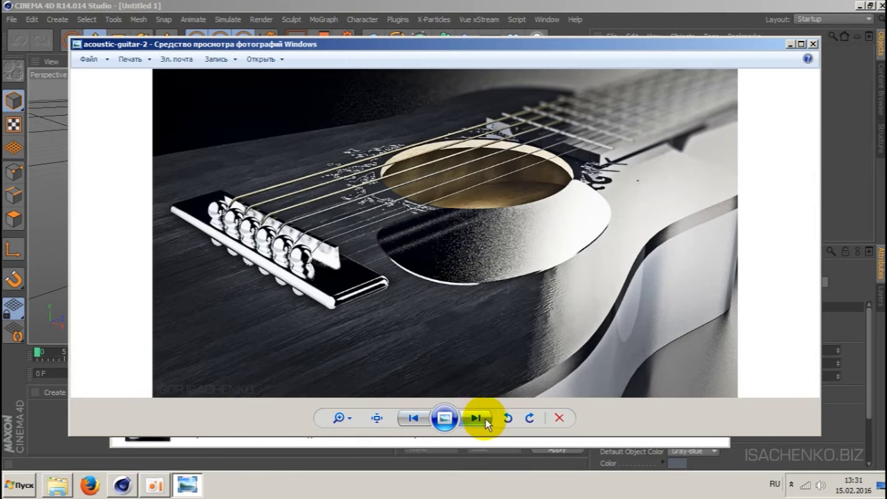
pyautogui.click(476, 417)
pyautogui.click(414, 417)
pyautogui.click(414, 417)
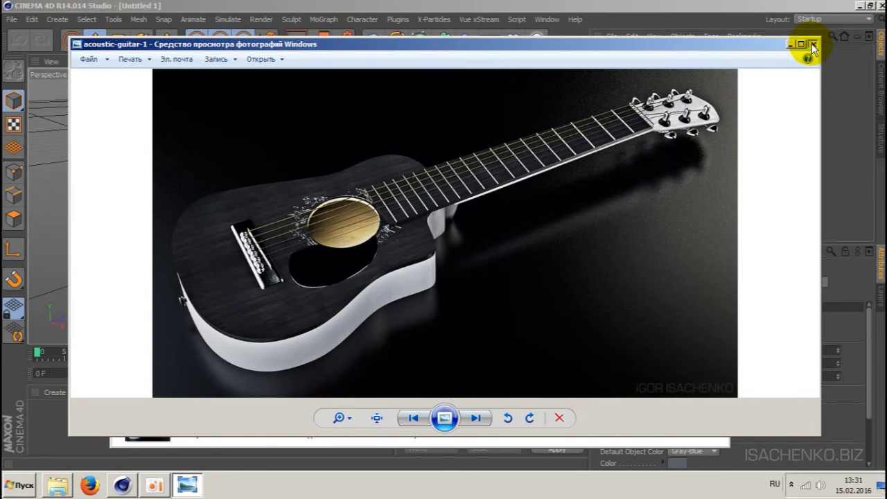
pyautogui.click(814, 46)
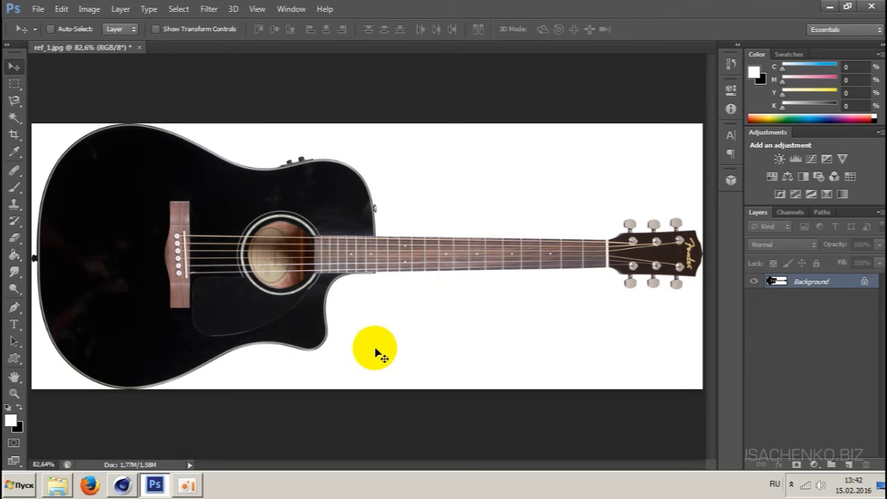
# - Trace the guitar body's edge with the Magnetic Lasso, closing the selection at its start point
pyautogui.click(15, 101)
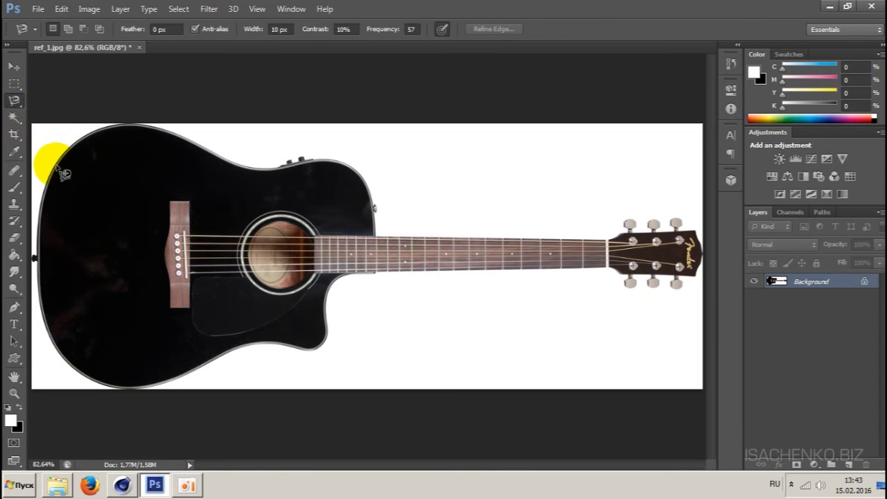
pyautogui.click(56, 165)
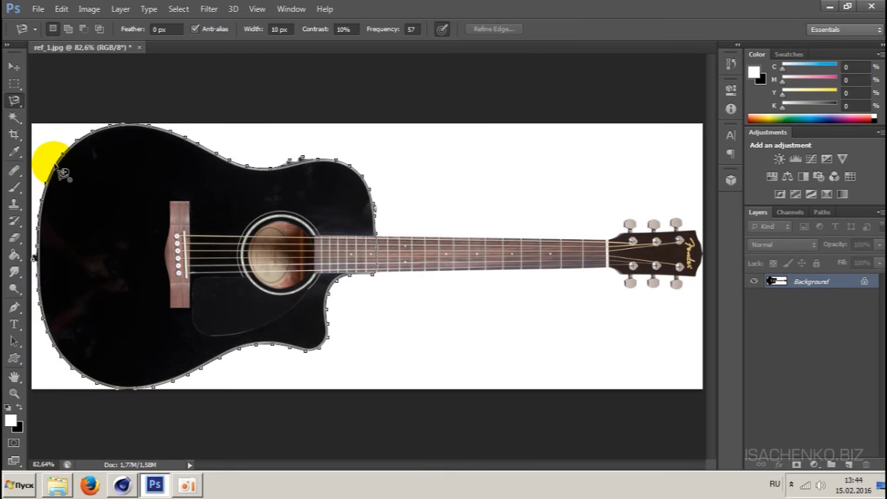
pyautogui.click(54, 164)
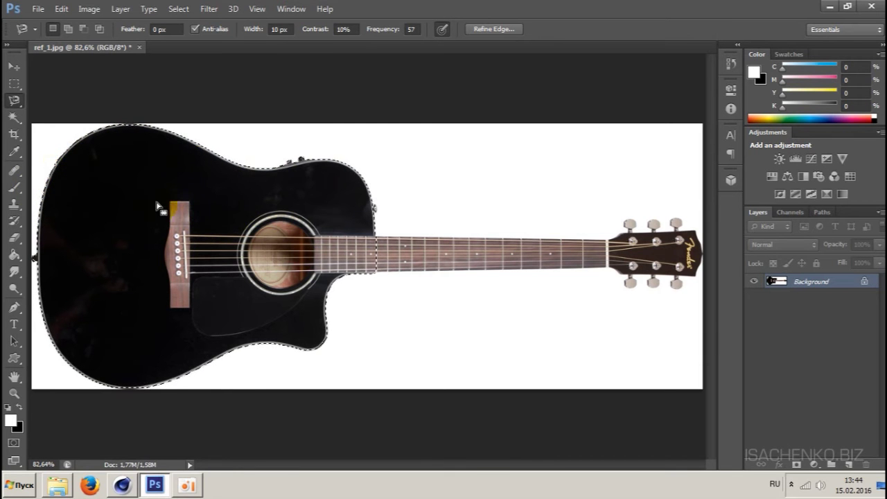
# - Convert the guitar body selection into a work path with 0.5-pixel tolerance
pyautogui.rightClick(244, 197)
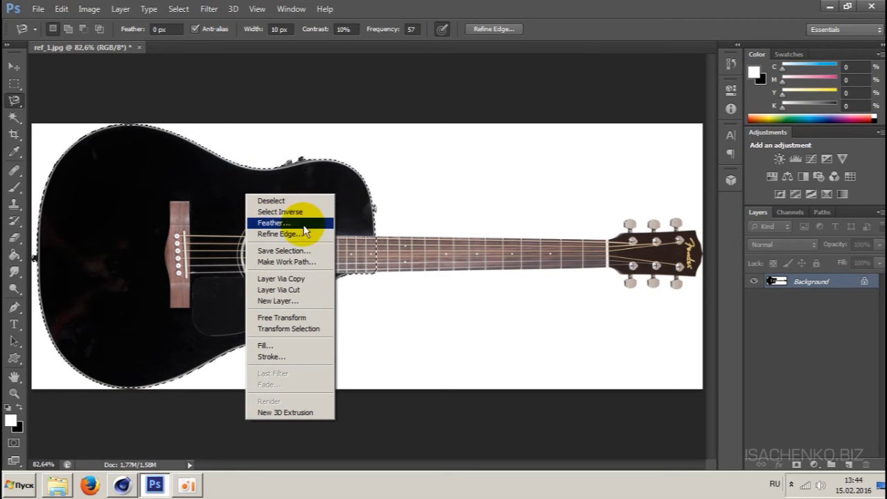
pyautogui.click(306, 264)
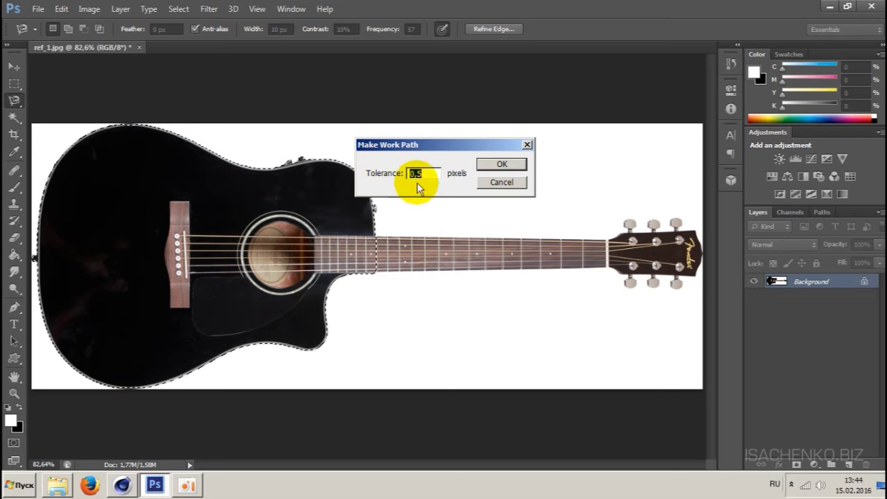
pyautogui.click(502, 164)
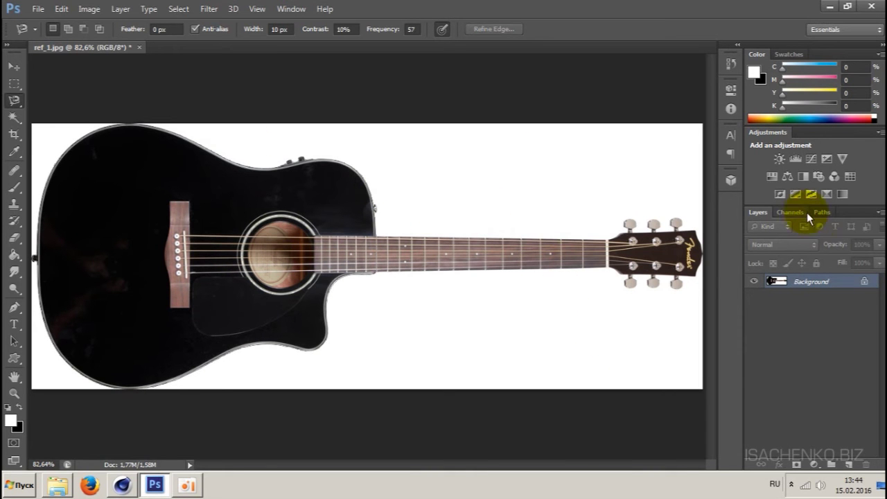
# - Check the Work Path in the Paths panel and leave it unsaved
pyautogui.click(825, 212)
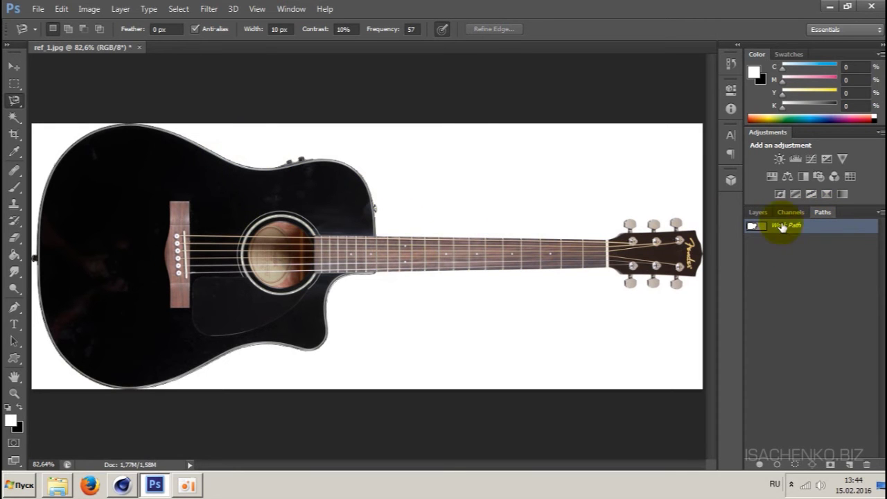
pyautogui.click(757, 212)
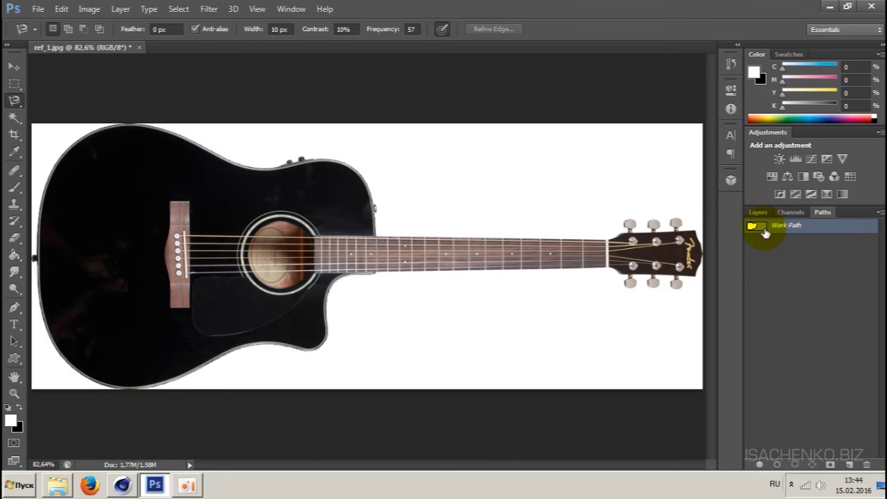
pyautogui.doubleClick(766, 233)
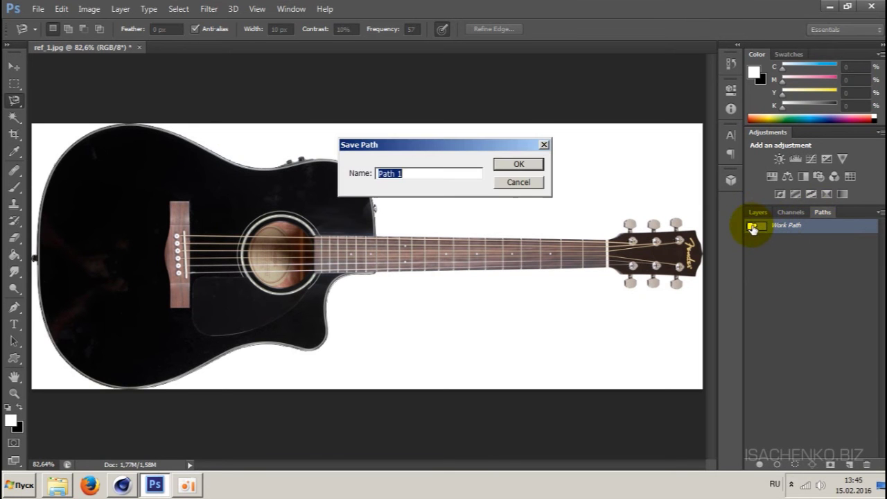
pyautogui.click(518, 183)
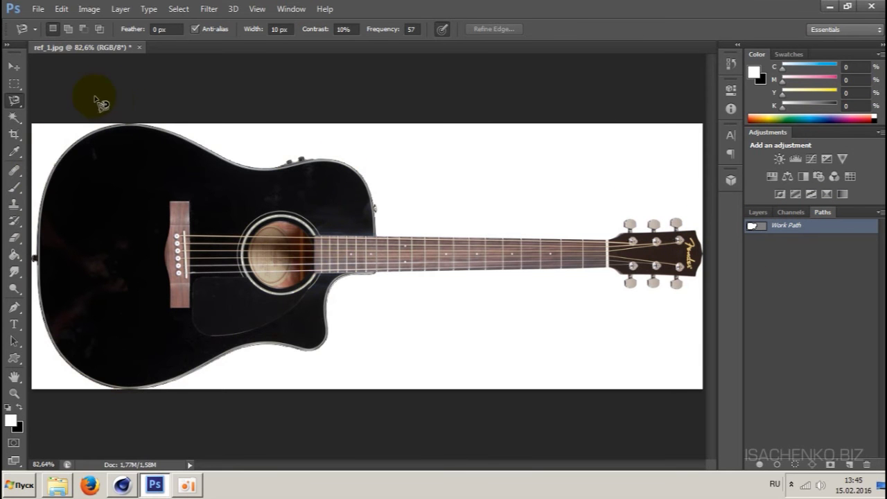
# - Export the Work Path via Paths to Illustrator as 'guitar spline' in the Splines lesson folder
pyautogui.click(37, 8)
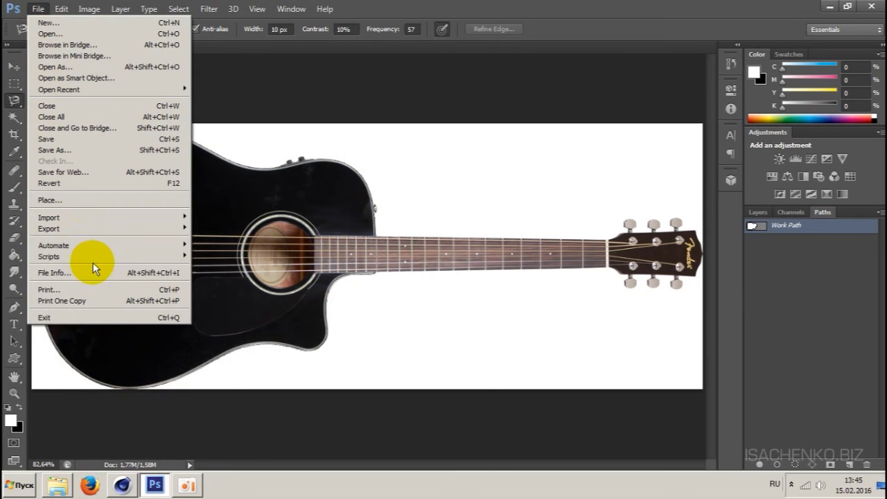
pyautogui.moveTo(49, 229)
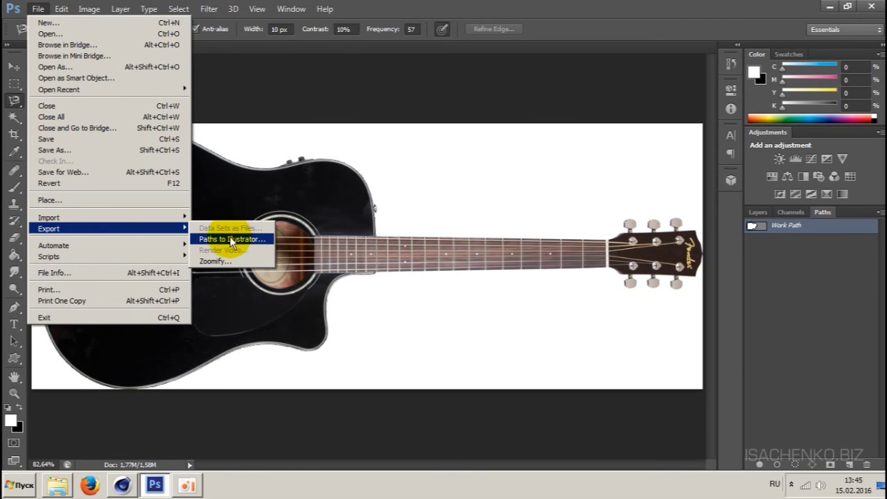
pyautogui.click(223, 239)
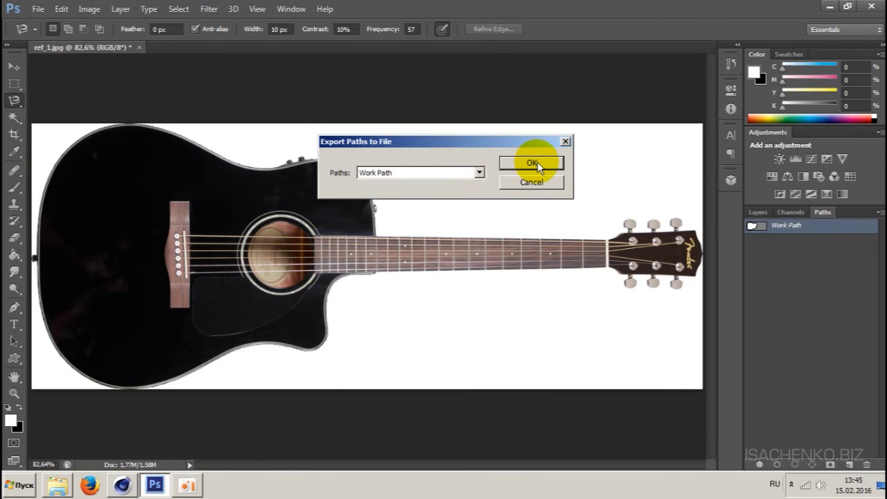
pyautogui.click(451, 173)
pyautogui.click(408, 200)
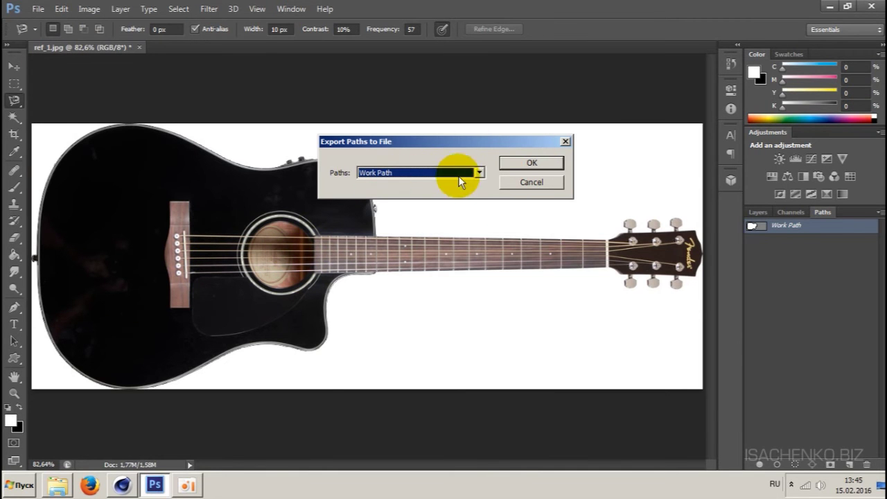
pyautogui.click(532, 163)
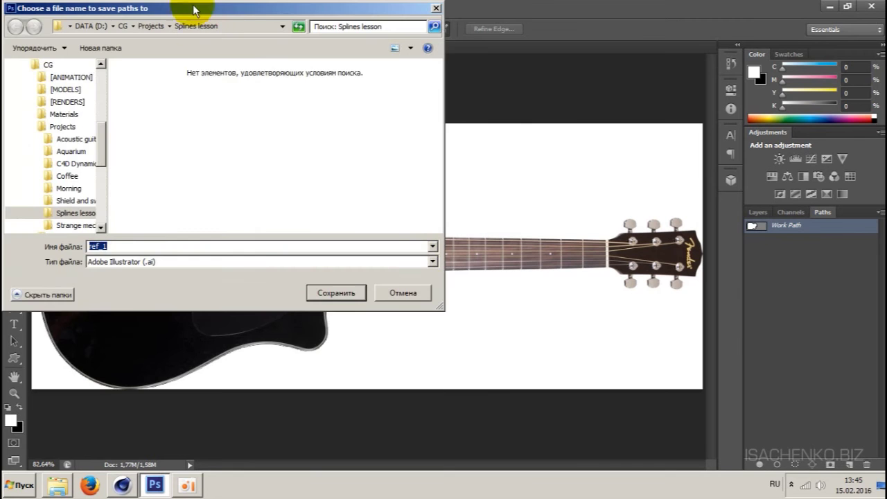
pyautogui.moveTo(246, 7); pyautogui.dragTo(399, 71)
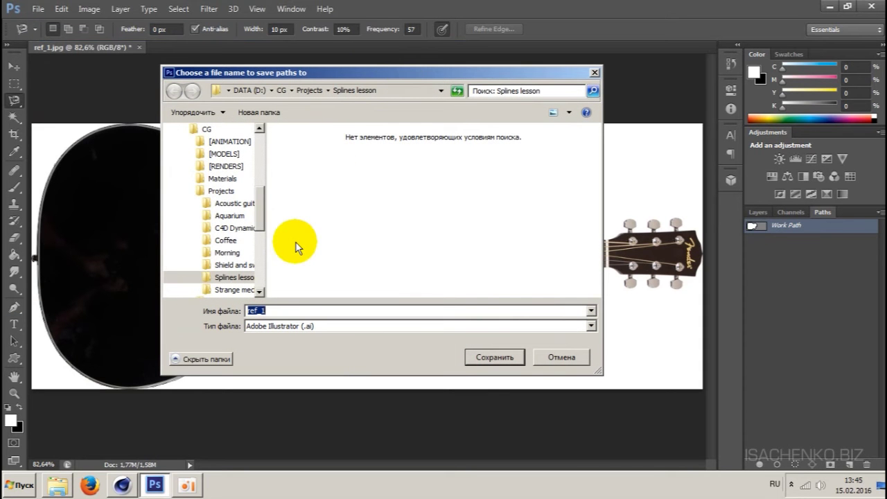
pyautogui.hotkey('alt', 'shift')
pyautogui.write('g')
pyautogui.write('uitar spline')
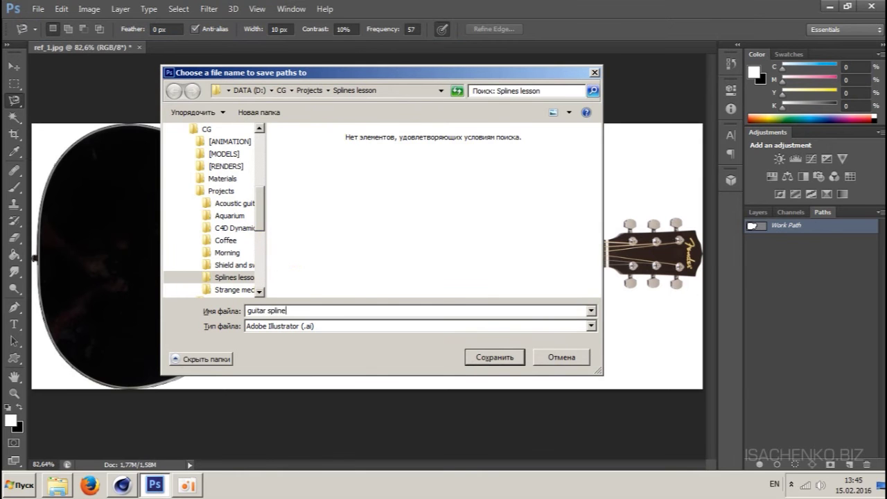
pyautogui.click(492, 355)
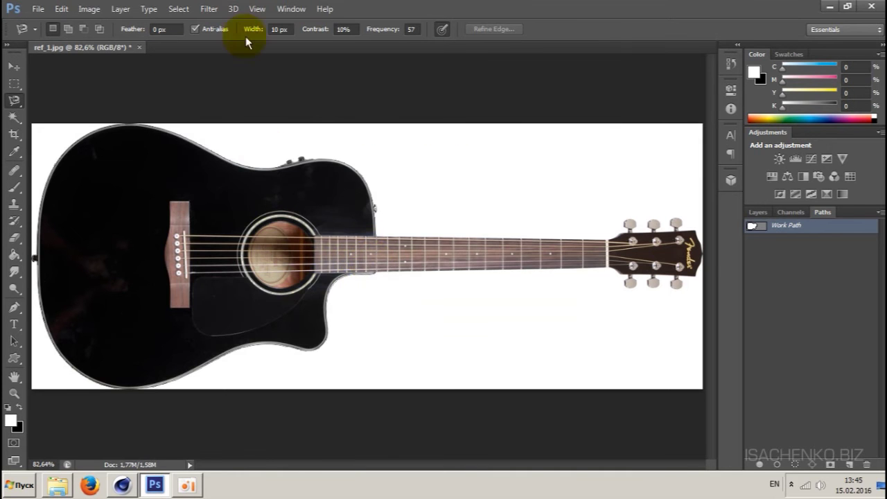
# - In Cinema 4D, browse to guitar spline.ai through File > Open, then cancel
pyautogui.click(122, 485)
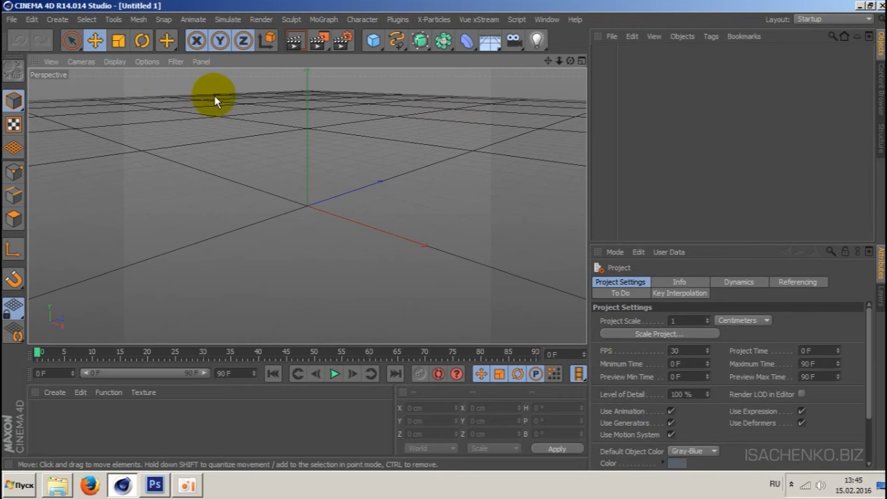
pyautogui.click(12, 20)
pyautogui.click(31, 52)
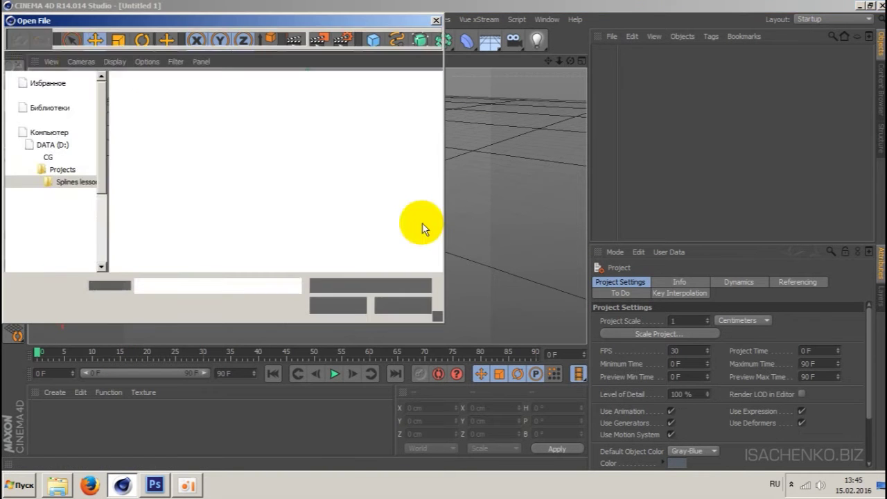
pyautogui.click(156, 119)
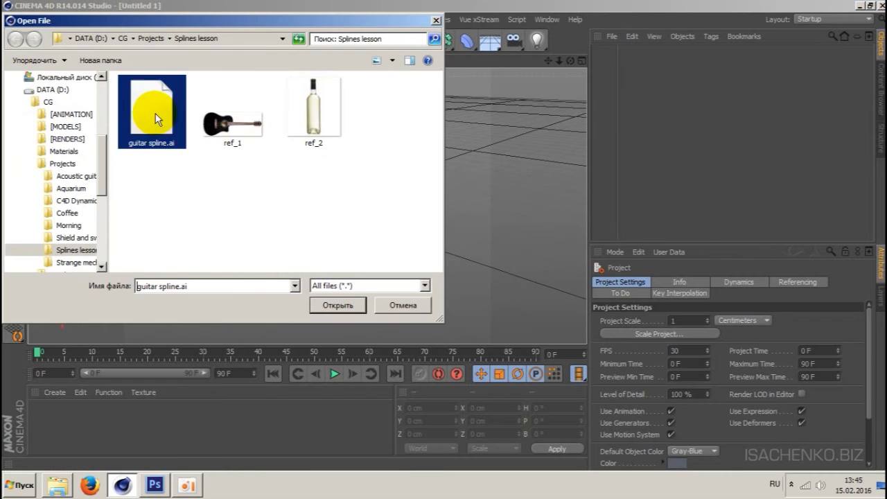
pyautogui.moveTo(285, 20)
pyautogui.mouseDown()
pyautogui.moveTo(307, 50)
pyautogui.moveTo(484, 82)
pyautogui.mouseUp()
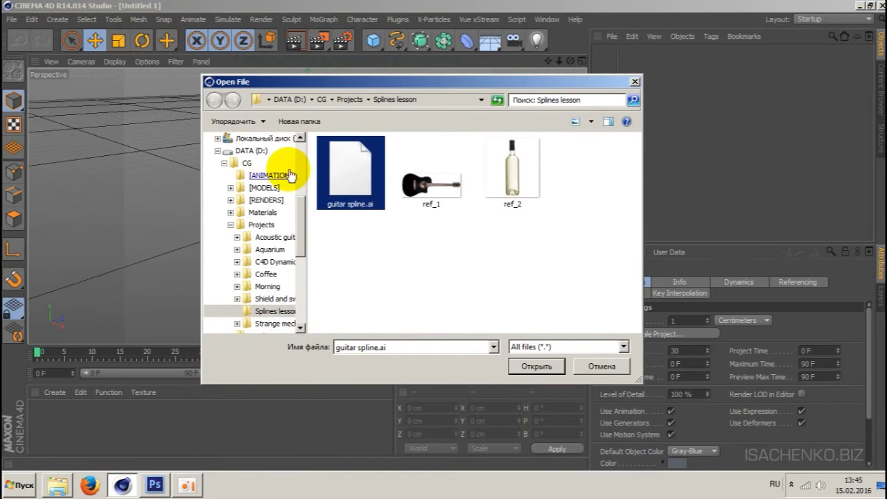
pyautogui.click(608, 365)
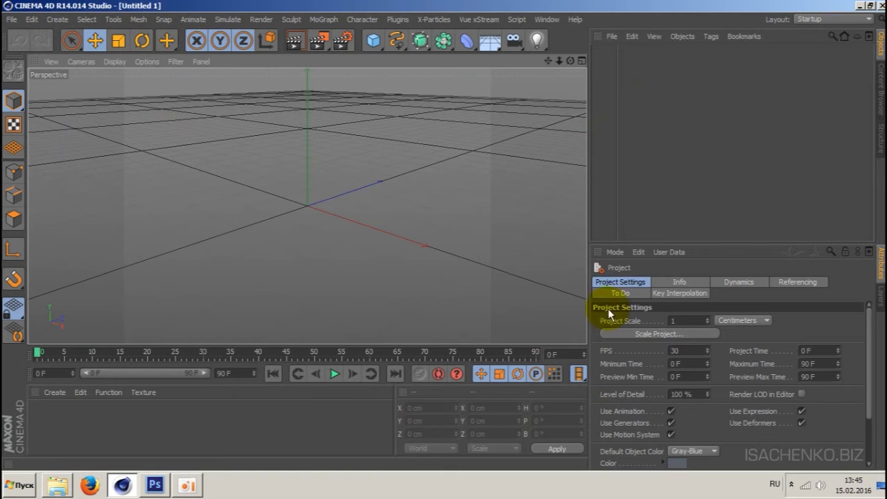
# - Merge guitar spline.ai into the scene to reach the Illustrator import options
pyautogui.click(612, 37)
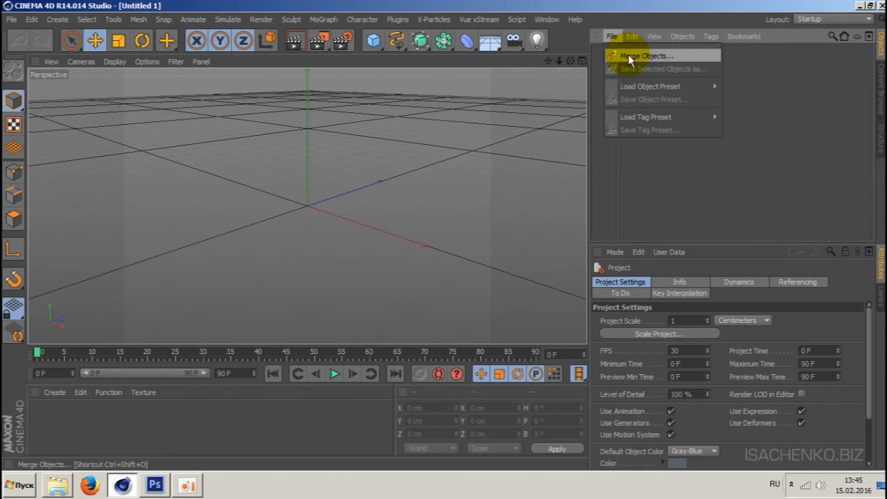
pyautogui.click(614, 56)
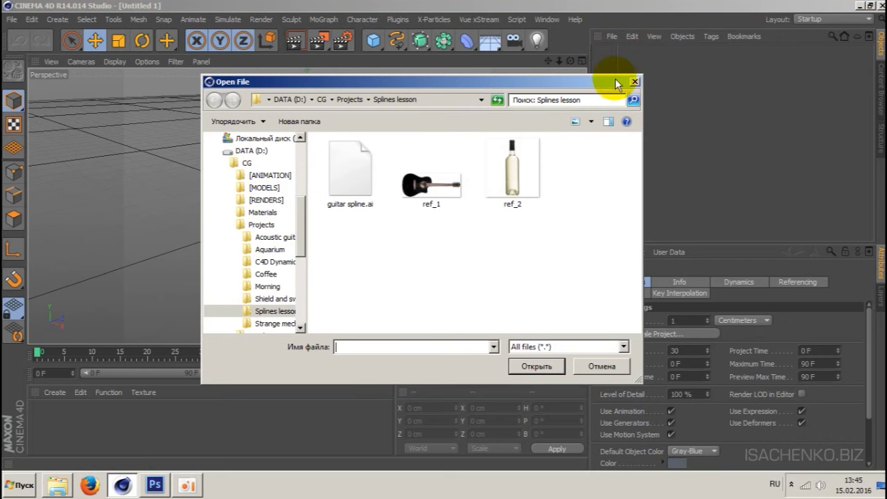
pyautogui.click(347, 174)
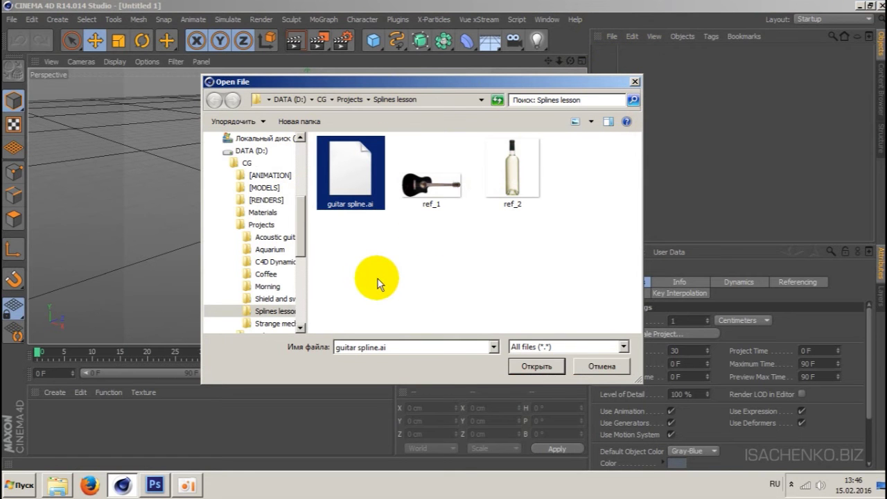
pyautogui.click(538, 370)
# - Import the guitar outline with the default Illustrator settings and frame it in the view
pyautogui.moveTo(522, 226); pyautogui.dragTo(558, 192)
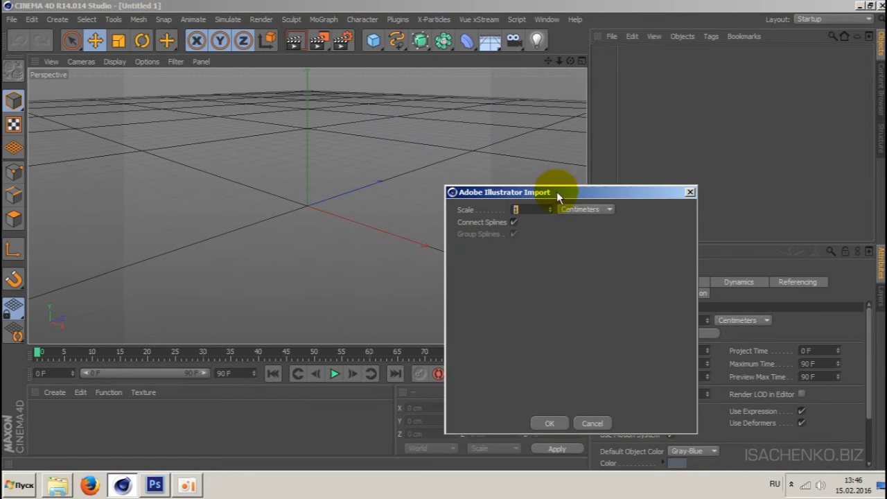
pyautogui.click(550, 422)
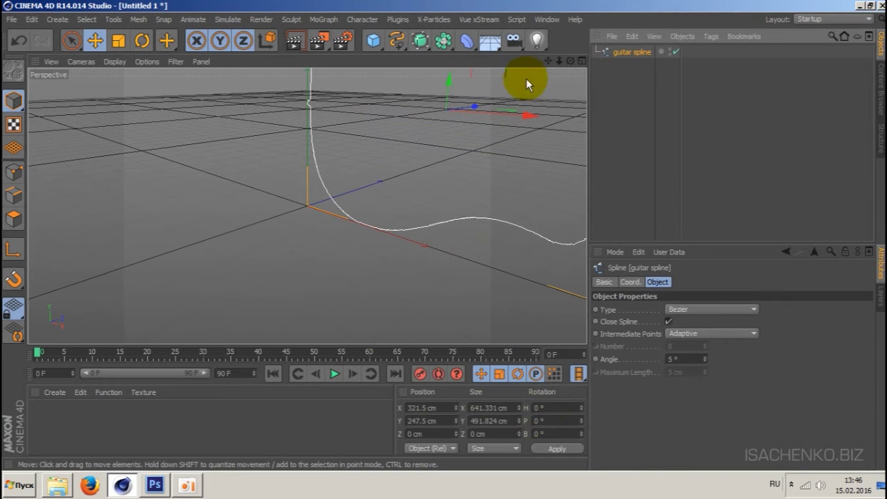
pyautogui.moveTo(569, 61); pyautogui.dragTo(564, 60)
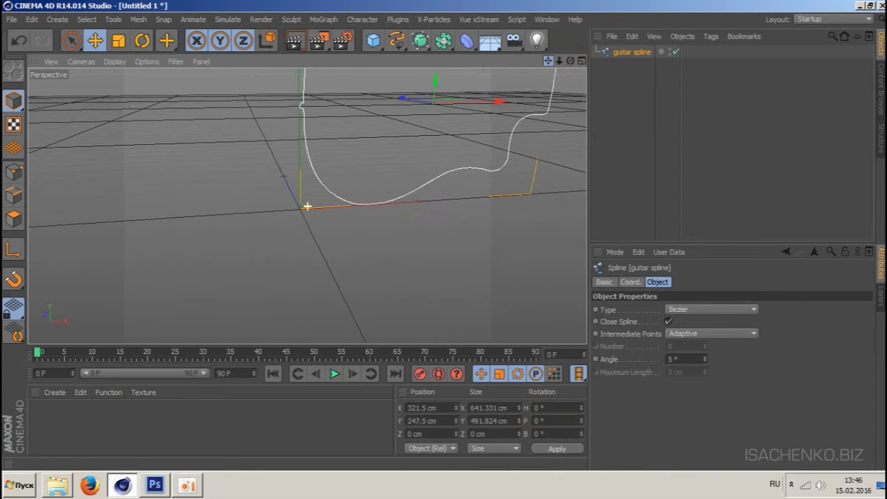
pyautogui.moveTo(307, 206)
pyautogui.mouseDown()
pyautogui.moveTo(578, 64)
pyautogui.moveTo(562, 64)
pyautogui.mouseUp()
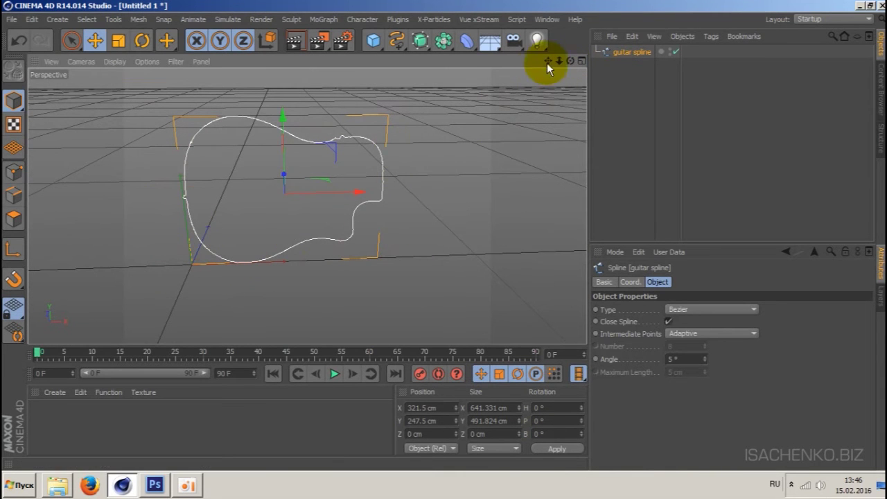
pyautogui.moveTo(572, 62); pyautogui.dragTo(577, 66)
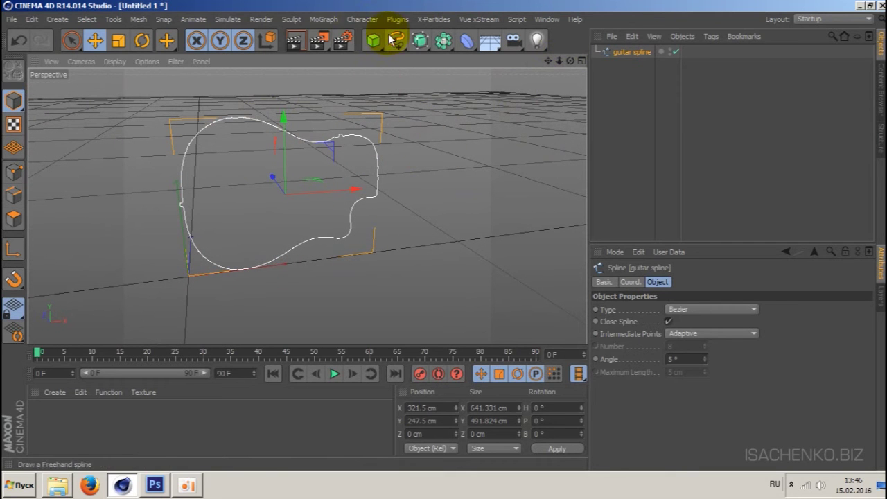
# - Reset the guitar spline's position to the world origin with Reset PSR
pyautogui.click(362, 19)
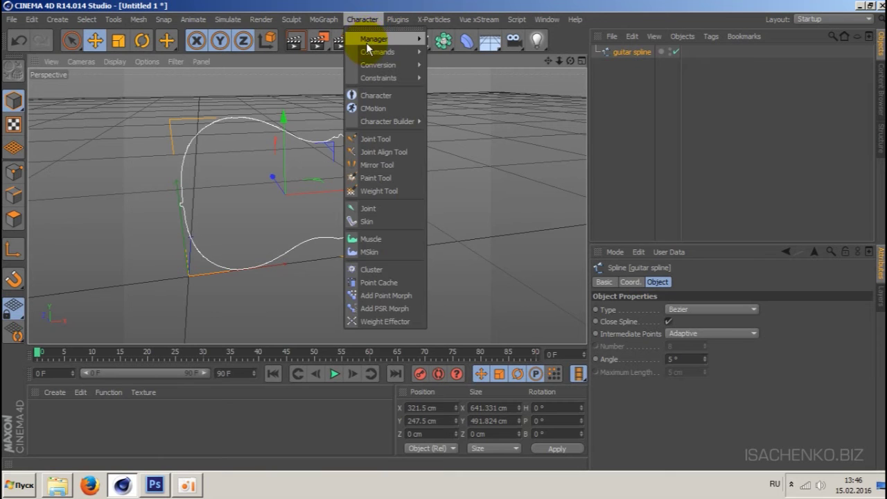
pyautogui.click(363, 21)
pyautogui.click(362, 20)
pyautogui.moveTo(378, 52)
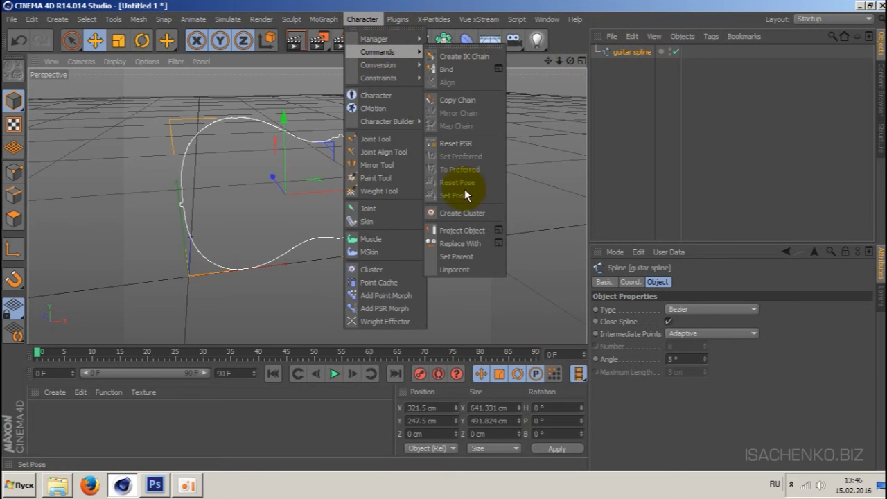
pyautogui.click(463, 143)
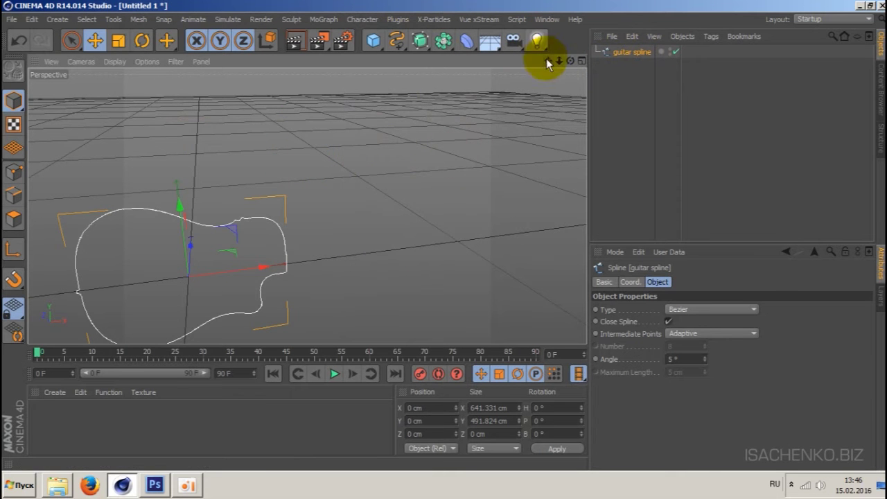
# - Frame the guitar spline, orbit to face it, and switch to Points mode
pyautogui.press('o')
pyautogui.moveTo(570, 61)
pyautogui.mouseDown()
pyautogui.moveTo(589, 63)
pyautogui.moveTo(375, 108)
pyautogui.mouseUp()
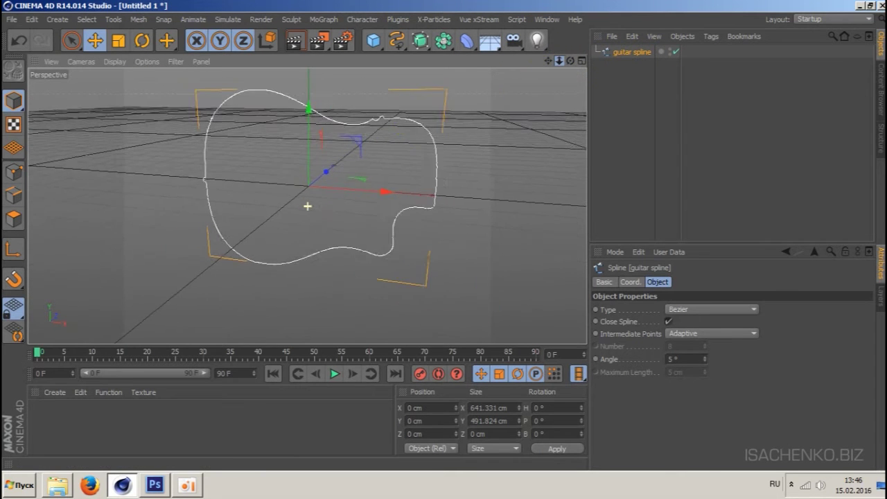
pyautogui.moveTo(570, 61); pyautogui.dragTo(475, 118)
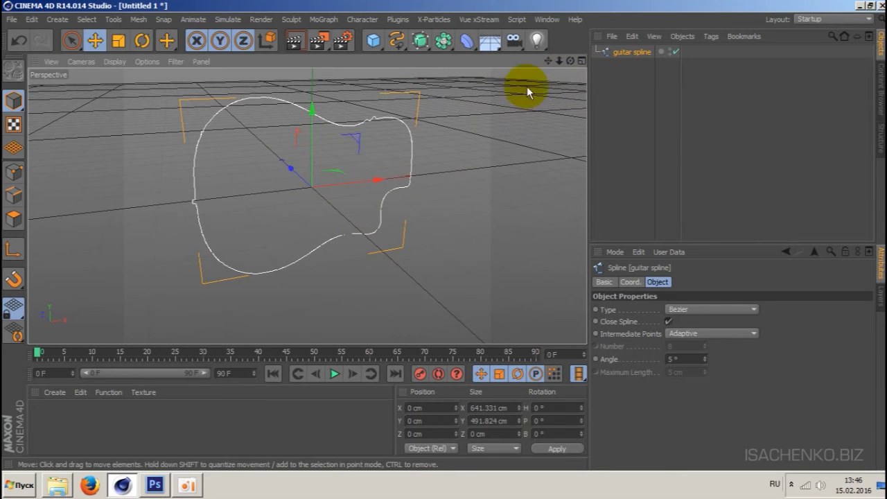
pyautogui.moveTo(571, 61)
pyautogui.mouseDown()
pyautogui.moveTo(596, 76)
pyautogui.moveTo(589, 69)
pyautogui.mouseUp()
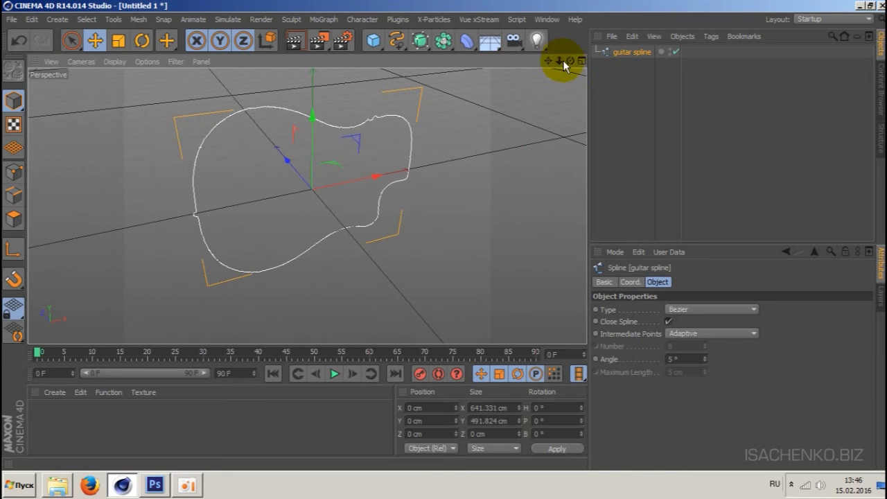
pyautogui.moveTo(570, 61); pyautogui.dragTo(596, 76)
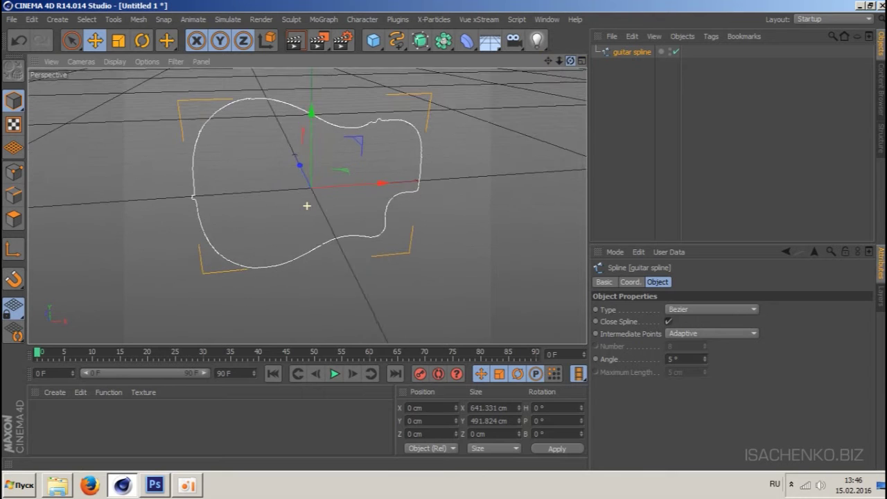
pyautogui.moveTo(596, 76); pyautogui.dragTo(124, 168)
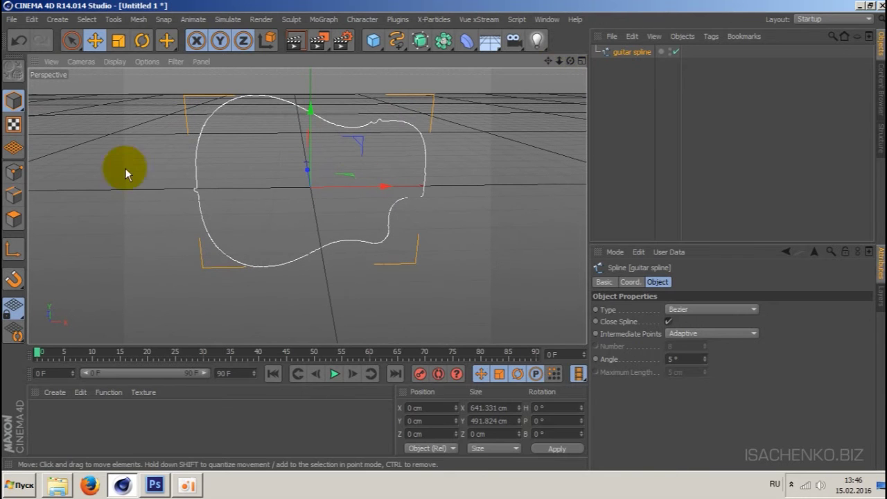
pyautogui.click(14, 172)
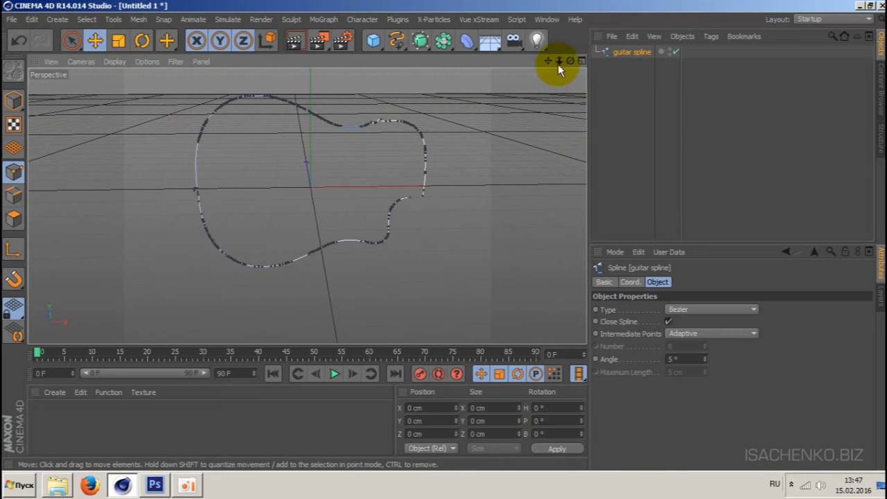
# - Zoom and orbit around the guitar outline to inspect its points
pyautogui.moveTo(558, 64); pyautogui.dragTo(544, 67)
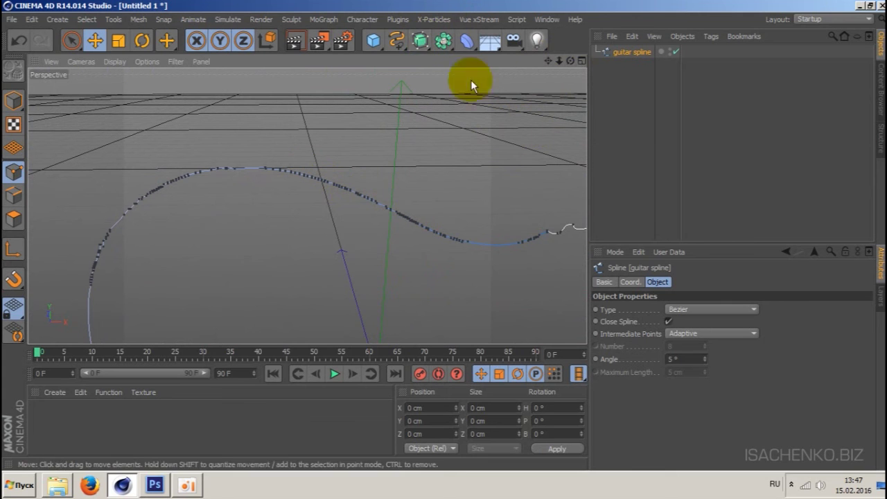
pyautogui.moveTo(420, 41)
pyautogui.mouseDown()
pyautogui.moveTo(447, 82)
pyautogui.moveTo(437, 68)
pyautogui.mouseUp()
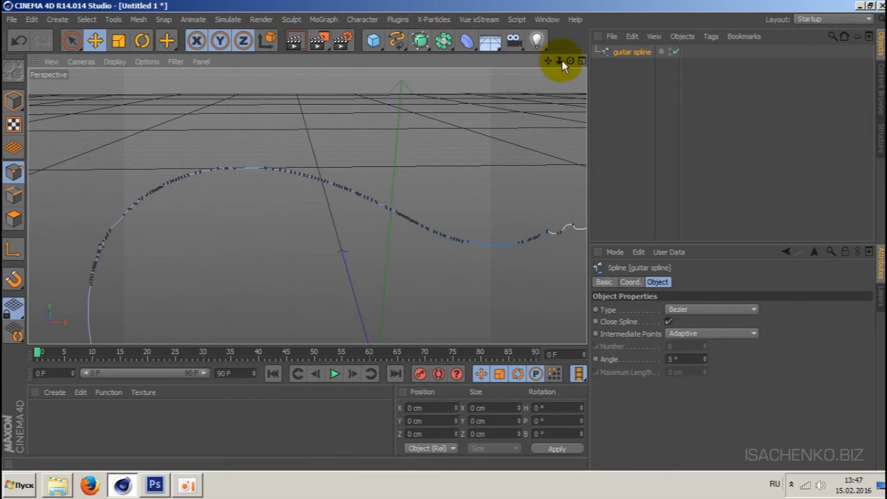
pyautogui.moveTo(560, 61); pyautogui.dragTo(307, 206)
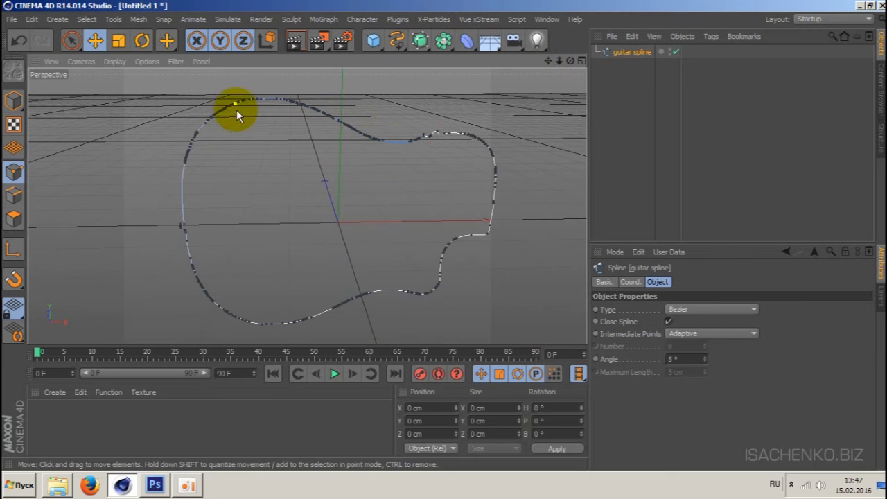
pyautogui.moveTo(570, 61)
pyautogui.mouseDown()
pyautogui.moveTo(307, 205)
pyautogui.moveTo(545, 61)
pyautogui.moveTo(307, 206)
pyautogui.mouseUp()
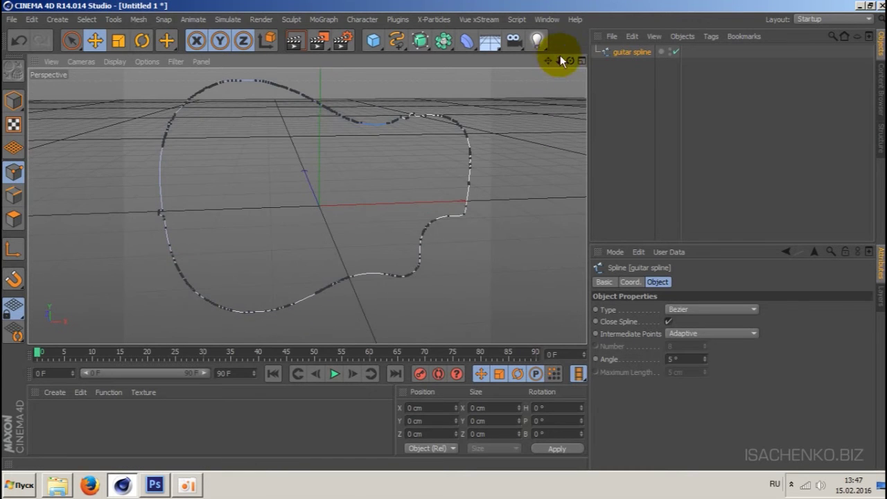
pyautogui.moveTo(570, 61)
pyautogui.mouseDown()
pyautogui.moveTo(307, 206)
pyautogui.moveTo(490, 88)
pyautogui.mouseUp()
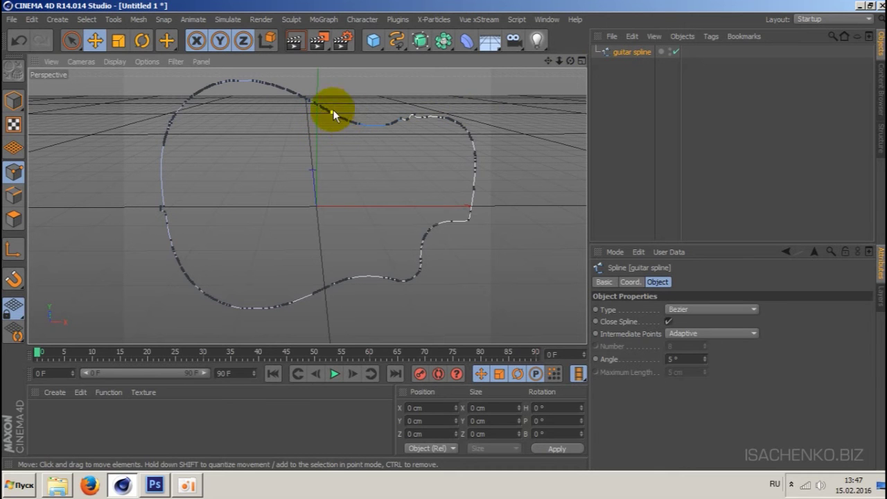
pyautogui.moveTo(568, 59); pyautogui.dragTo(540, 76)
pyautogui.click(569, 61)
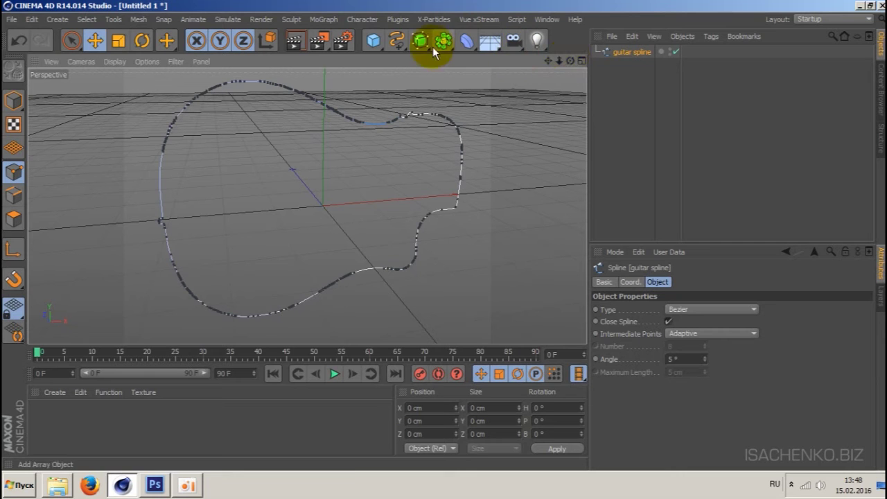
# - Add a Loft NURBS and a duplicate of the guitar spline moved forward along Z
pyautogui.moveTo(420, 40); pyautogui.dragTo(550, 84)
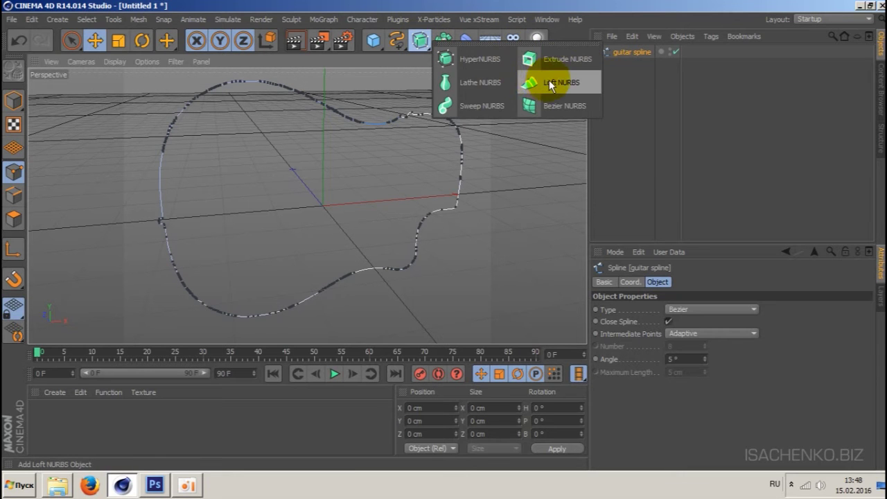
pyautogui.moveTo(631, 65); pyautogui.dragTo(632, 52)
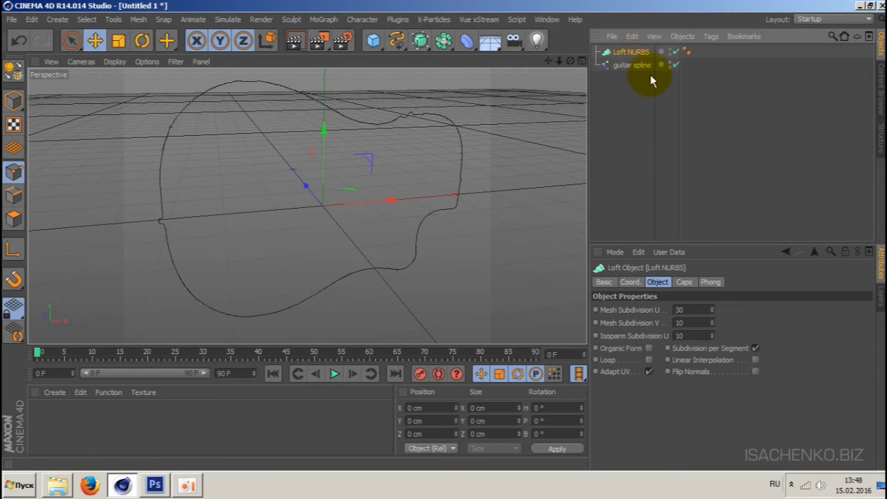
pyautogui.click(632, 66)
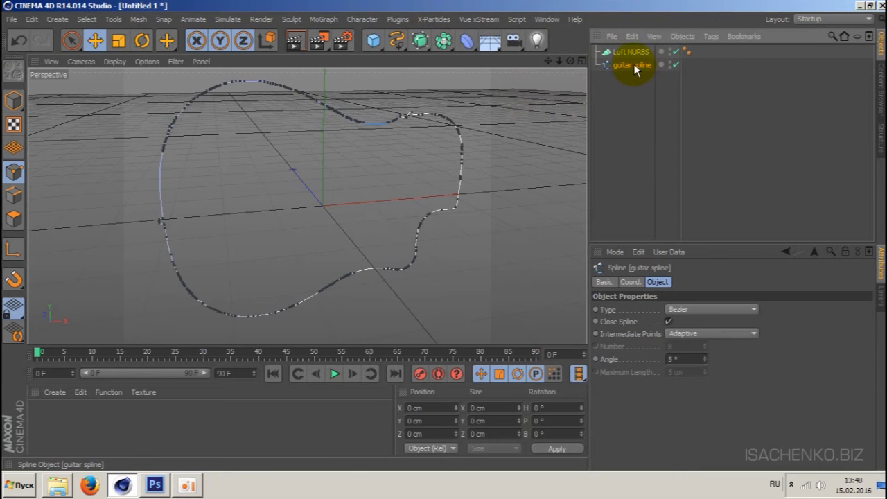
pyautogui.keyDown('ctrl'); pyautogui.moveTo(634, 65); pyautogui.dragTo(632, 53); pyautogui.keyUp('ctrl')
pyautogui.click(14, 101)
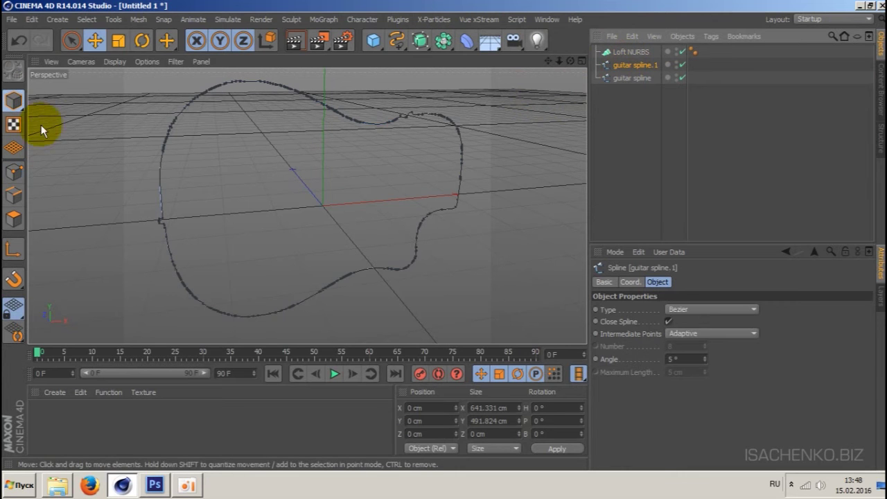
pyautogui.keyDown('alt'); pyautogui.moveTo(307, 205); pyautogui.dragTo(263, 208); pyautogui.keyUp('alt')
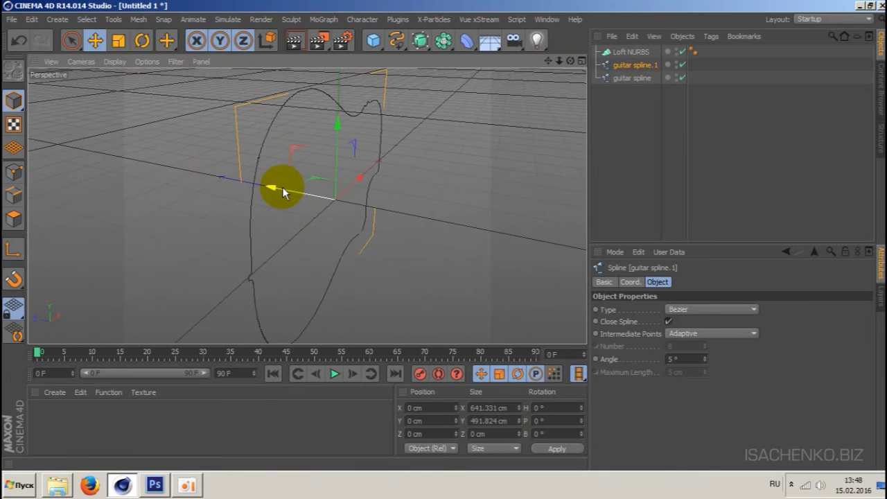
pyautogui.moveTo(282, 188); pyautogui.dragTo(216, 185)
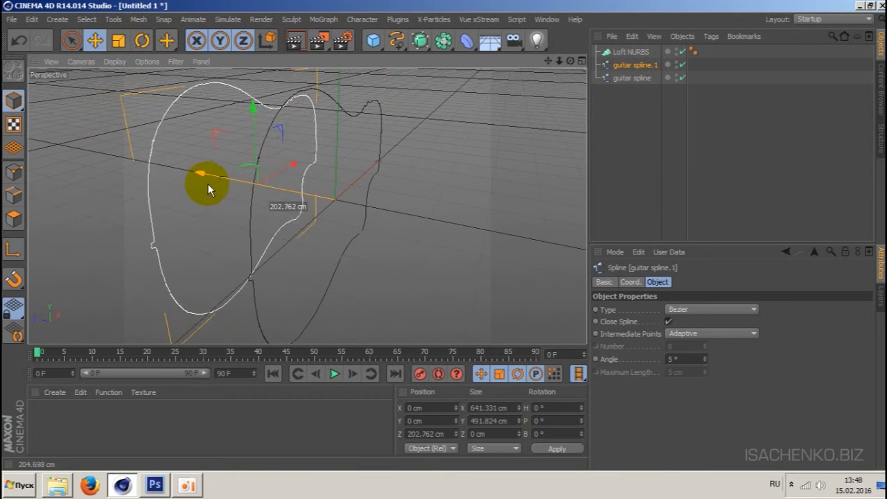
# - Place guitar spline and guitar spline.1 under the Loft NURBS to form the body
pyautogui.click(634, 77)
pyautogui.keyDown('ctrl'); pyautogui.click(640, 63); pyautogui.keyUp('ctrl')
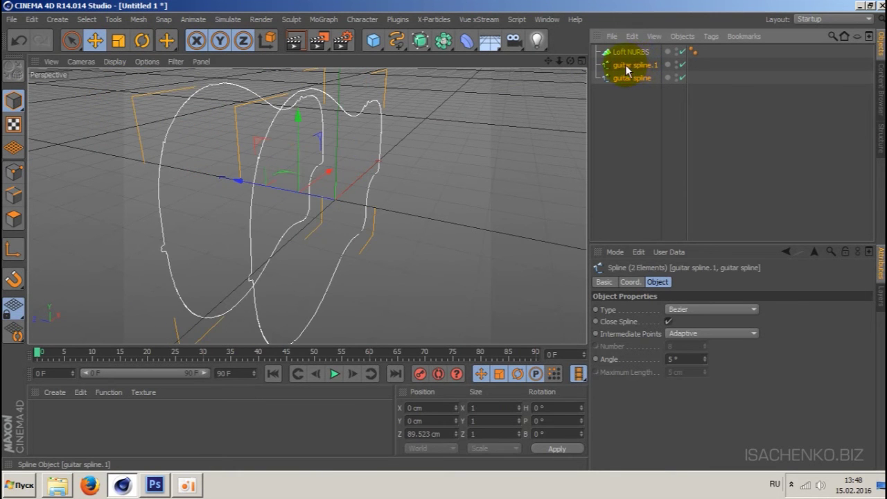
pyautogui.moveTo(638, 55); pyautogui.dragTo(635, 53)
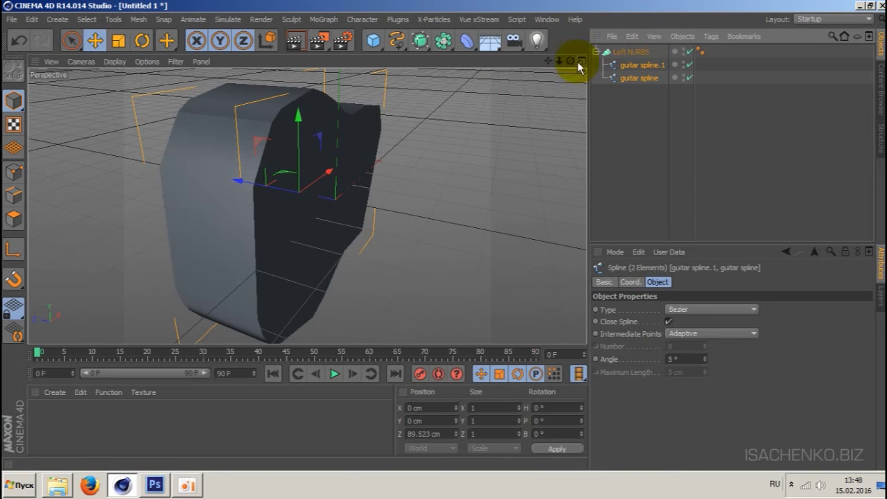
pyautogui.moveTo(579, 66)
pyautogui.mouseDown()
pyautogui.moveTo(307, 203)
pyautogui.moveTo(327, 49)
pyautogui.mouseUp()
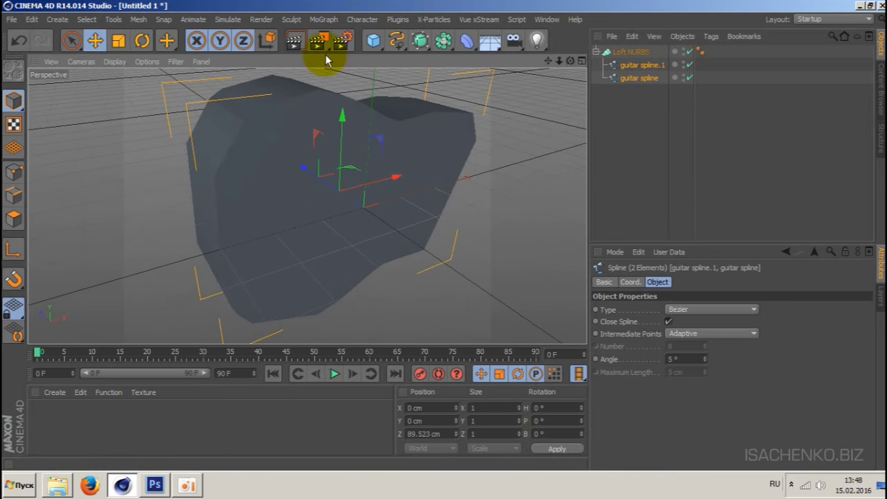
# - Switch the viewport to shaded-with-lines display to see the loft's mesh
pyautogui.click(104, 61)
pyautogui.click(164, 97)
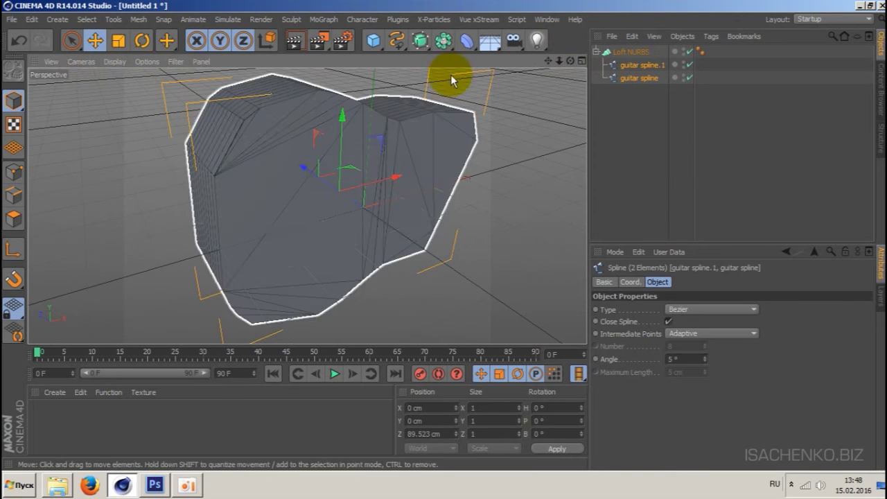
pyautogui.moveTo(570, 61); pyautogui.dragTo(307, 204)
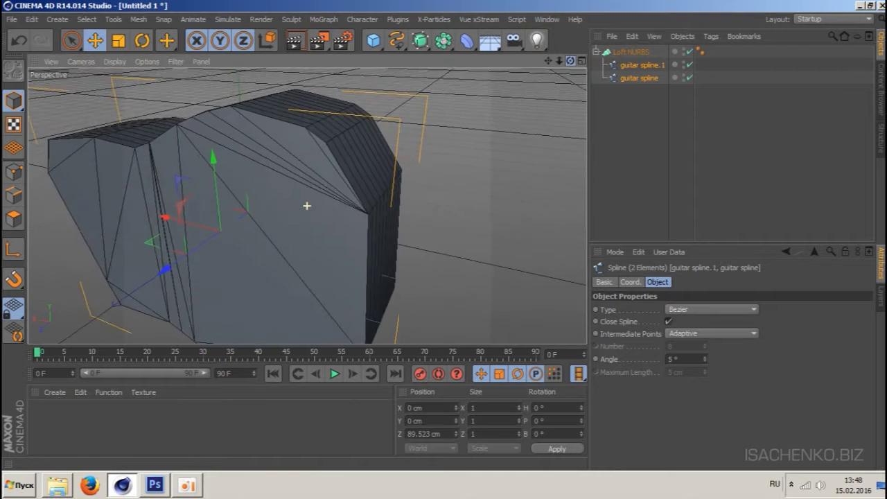
pyautogui.moveTo(575, 61); pyautogui.dragTo(575, 61)
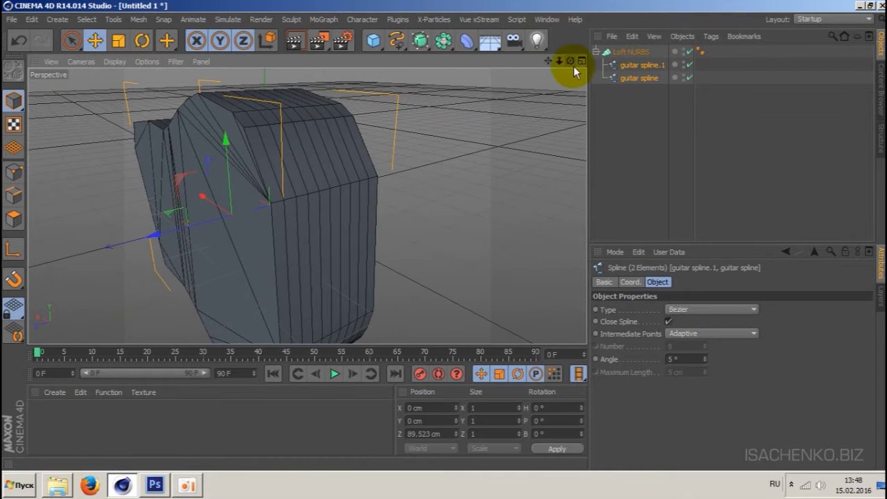
# - Set the Loft NURBS cap Type to N-gons and check both ends from several angles
pyautogui.click(630, 52)
pyautogui.click(685, 282)
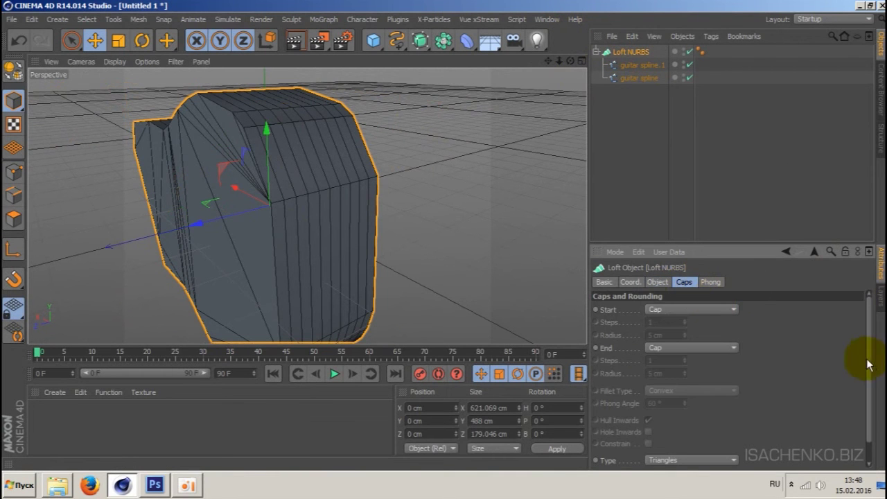
pyautogui.scroll(-1, 859, 388)
pyautogui.click(729, 438)
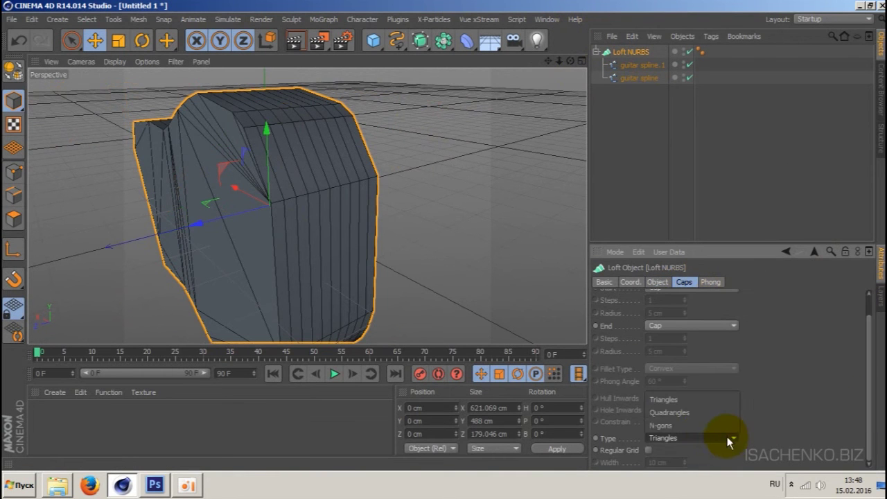
pyautogui.click(683, 424)
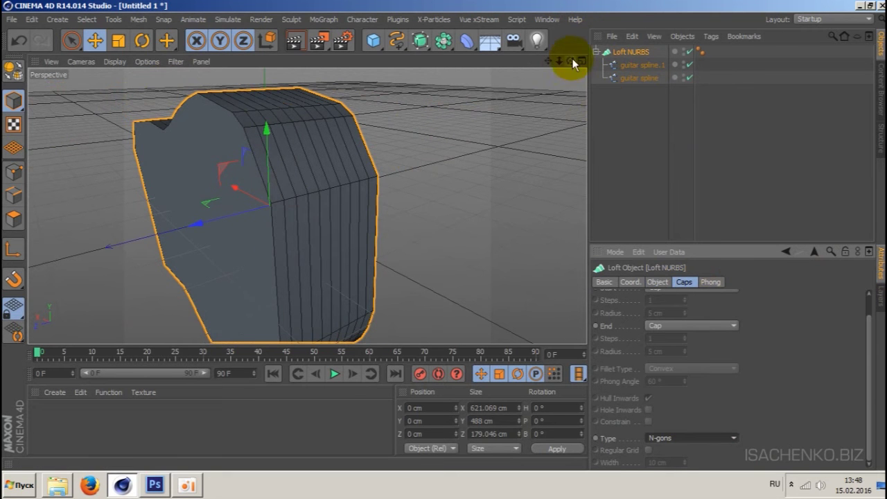
pyautogui.moveTo(572, 60); pyautogui.dragTo(584, 85)
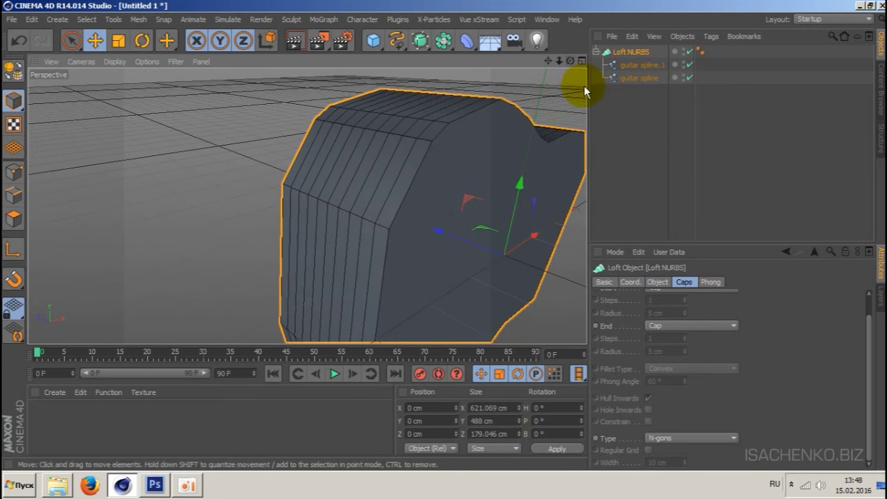
pyautogui.moveTo(560, 61); pyautogui.dragTo(560, 62)
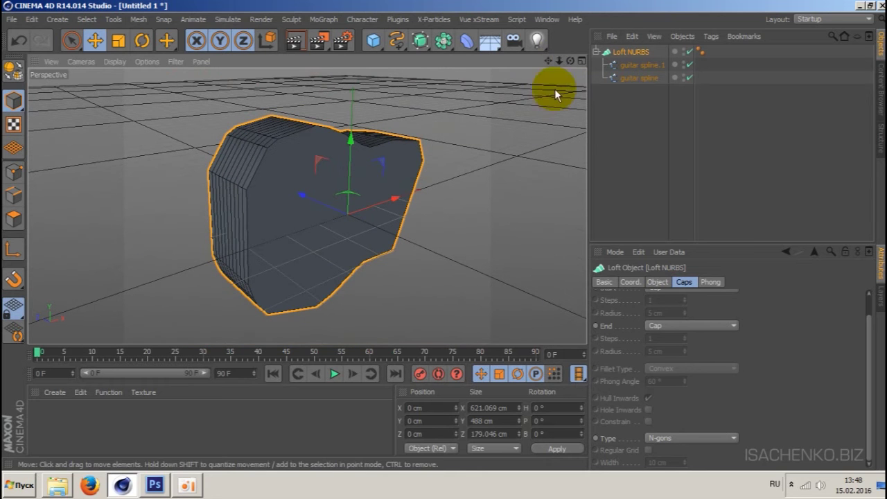
pyautogui.moveTo(560, 61); pyautogui.dragTo(560, 55)
pyautogui.moveTo(307, 205); pyautogui.dragTo(307, 103)
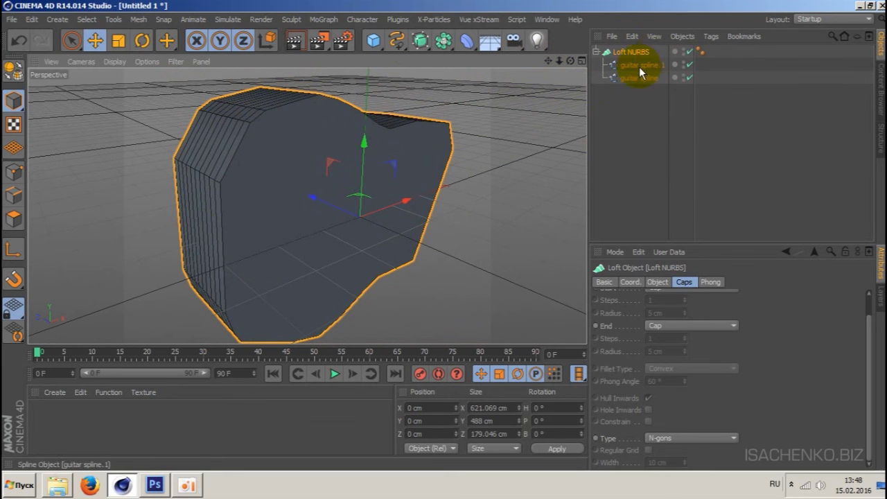
pyautogui.click(657, 283)
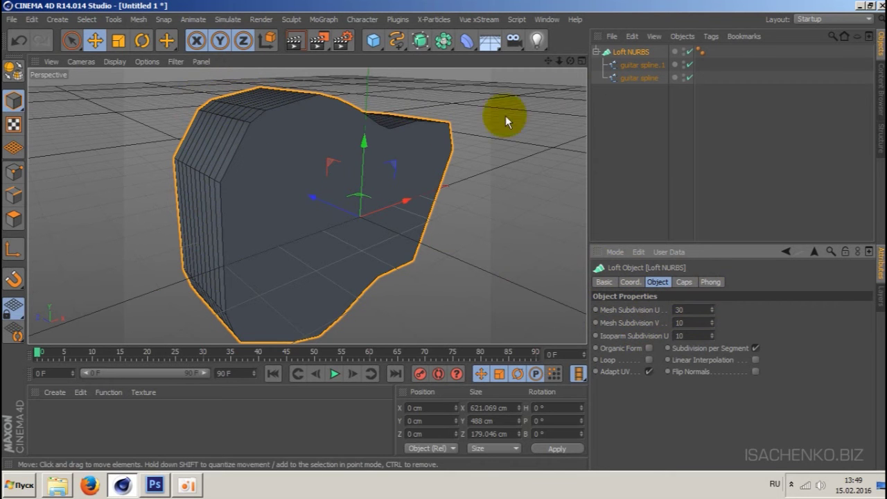
# - Raise the guitar loft's Mesh Subdivision U to 110 and orbit to check the outline
pyautogui.moveTo(571, 61); pyautogui.dragTo(720, 302)
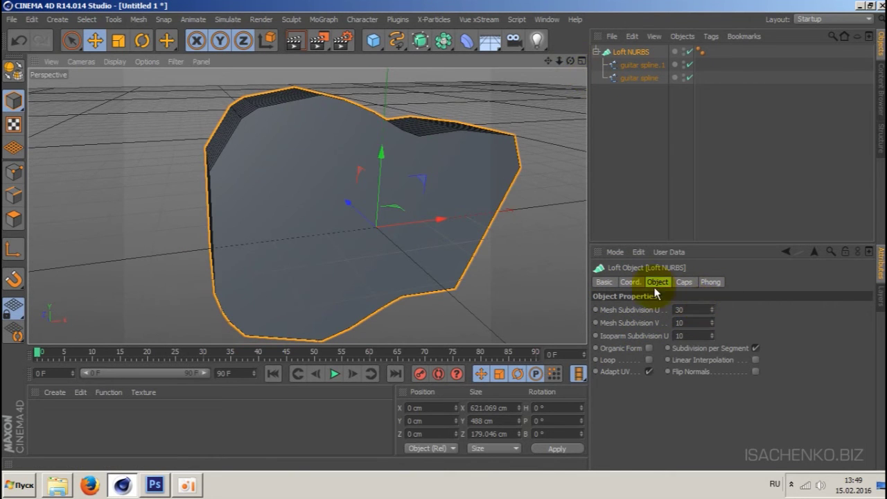
pyautogui.moveTo(712, 308)
pyautogui.mouseDown()
pyautogui.moveTo(735, 298)
pyautogui.moveTo(712, 305)
pyautogui.mouseUp()
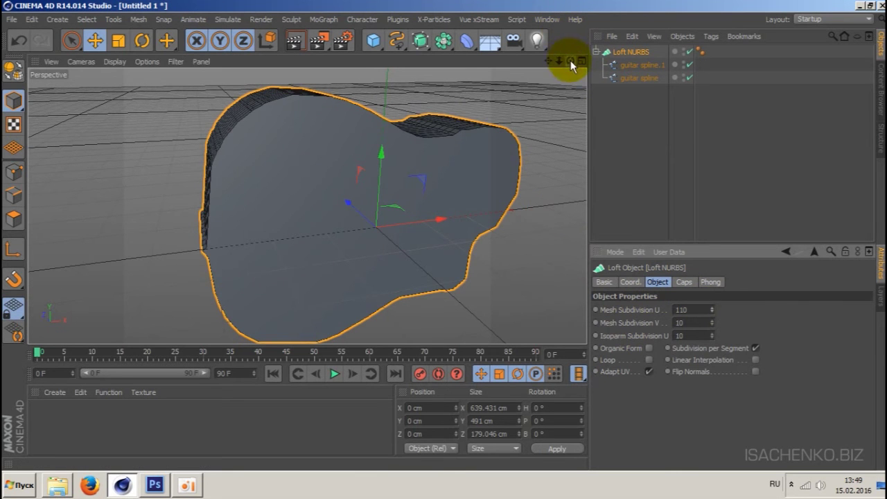
pyautogui.moveTo(570, 61); pyautogui.dragTo(307, 206)
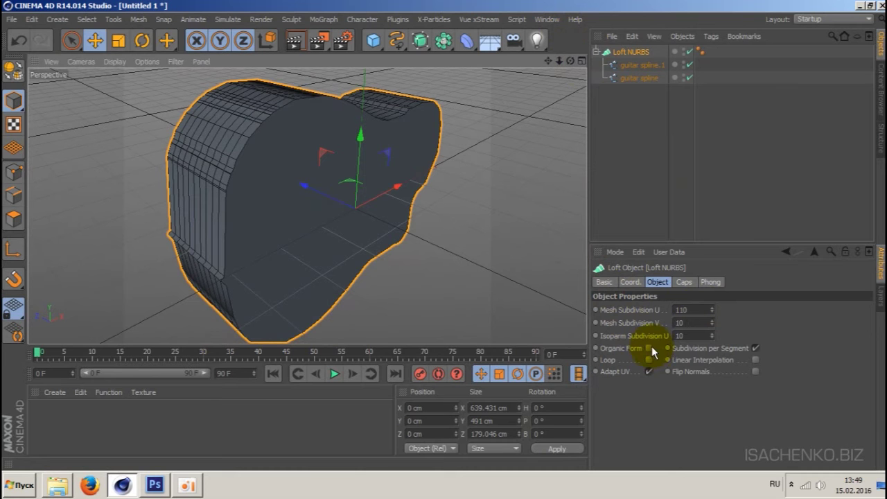
pyautogui.moveTo(570, 60); pyautogui.dragTo(307, 206)
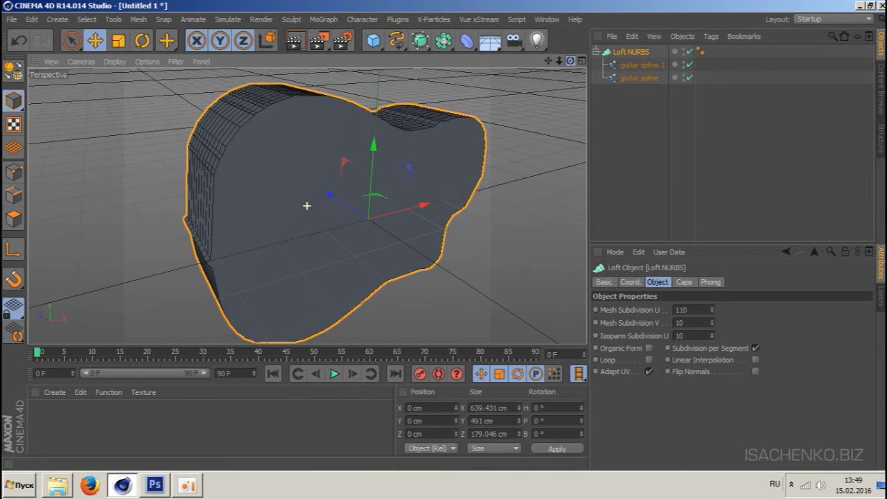
pyautogui.moveTo(547, 60); pyautogui.dragTo(307, 206)
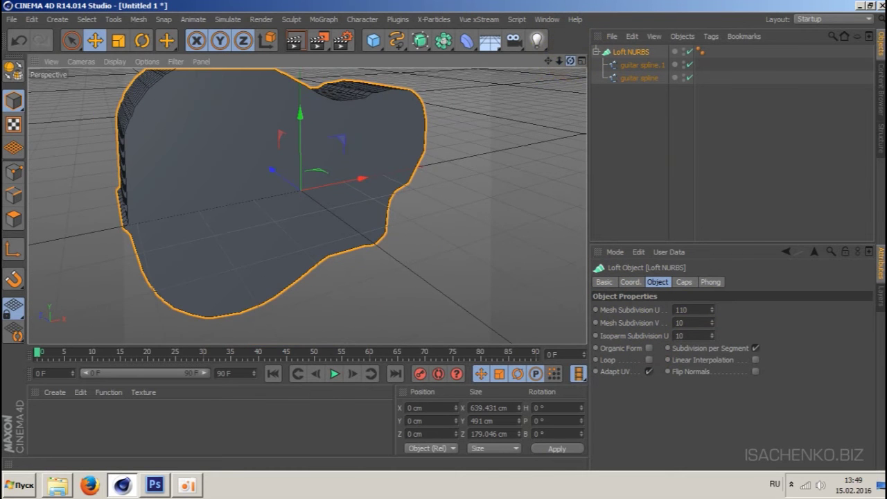
pyautogui.moveTo(568, 61); pyautogui.dragTo(616, 165)
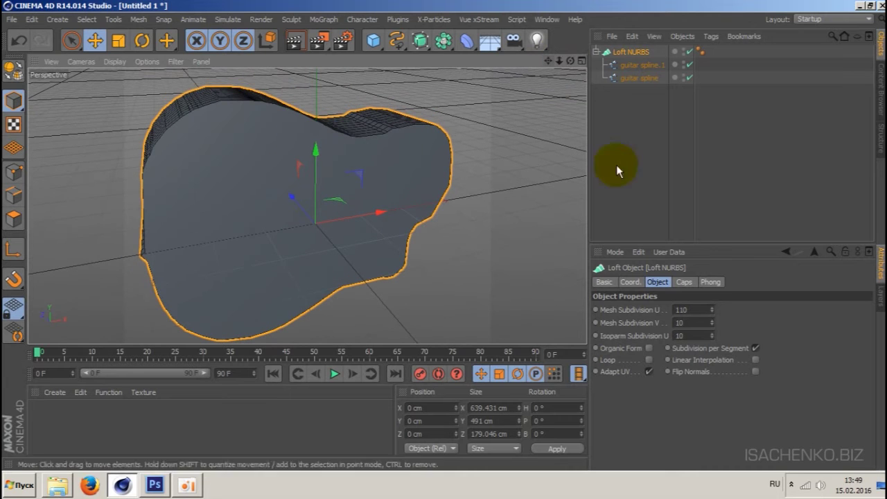
# - Enable Organic Form on the loft, toggling it to compare the shapes
pyautogui.click(650, 349)
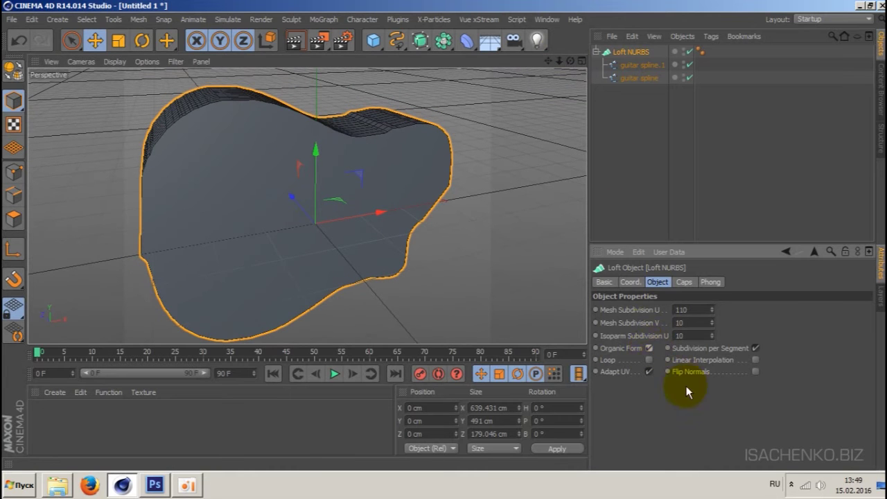
pyautogui.click(652, 348)
pyautogui.click(652, 349)
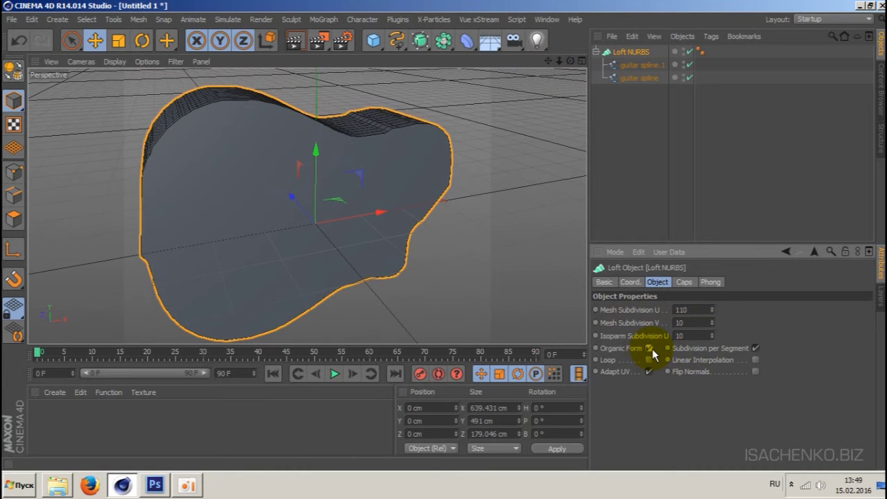
pyautogui.click(653, 349)
pyautogui.click(652, 348)
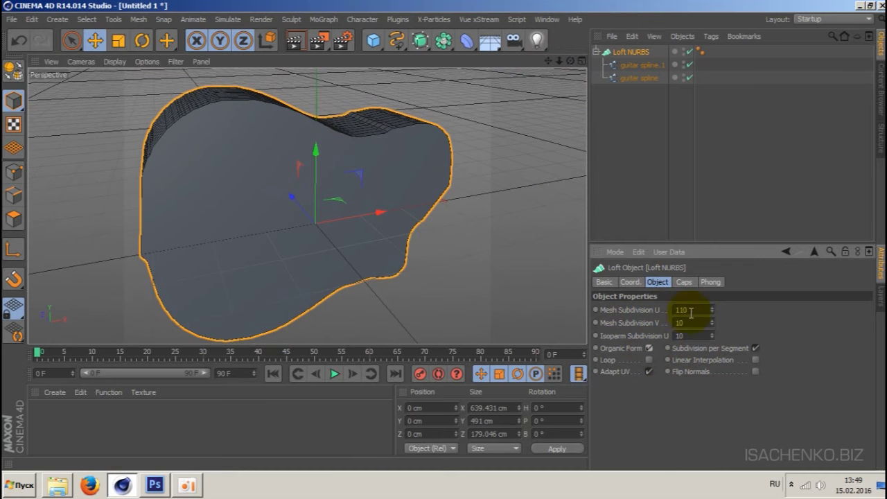
# - Lower Mesh Subdivision U to 90 and inspect the denser guitar mesh
pyautogui.moveTo(569, 62); pyautogui.dragTo(307, 205)
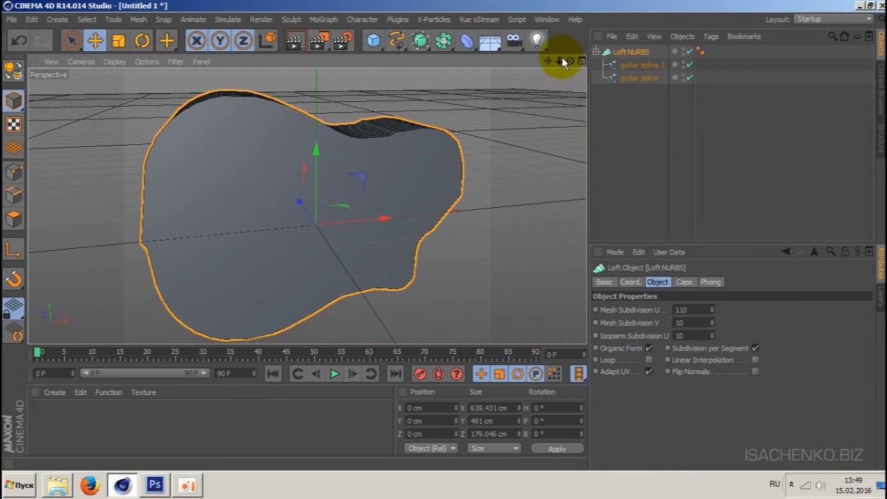
pyautogui.moveTo(570, 61); pyautogui.dragTo(306, 206)
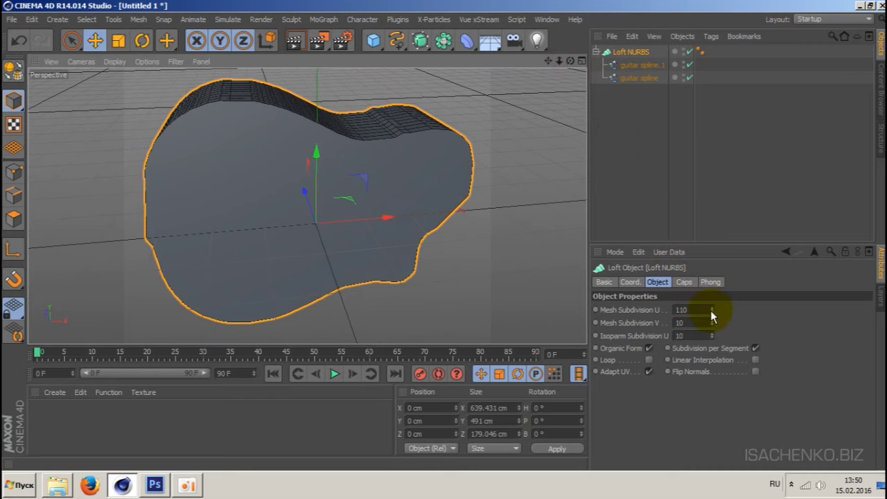
pyautogui.moveTo(713, 313)
pyautogui.mouseDown()
pyautogui.moveTo(713, 326)
pyautogui.moveTo(713, 312)
pyautogui.mouseUp()
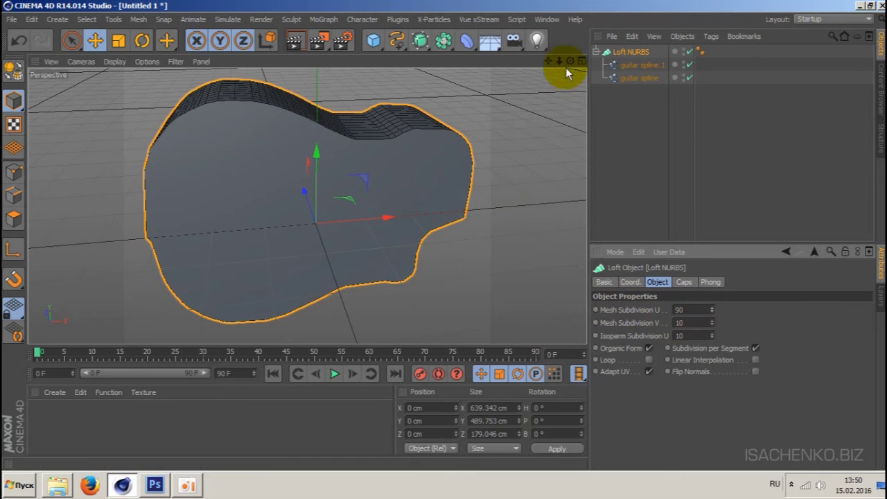
pyautogui.moveTo(569, 61); pyautogui.dragTo(554, 65)
pyautogui.moveTo(307, 206); pyautogui.dragTo(505, 95)
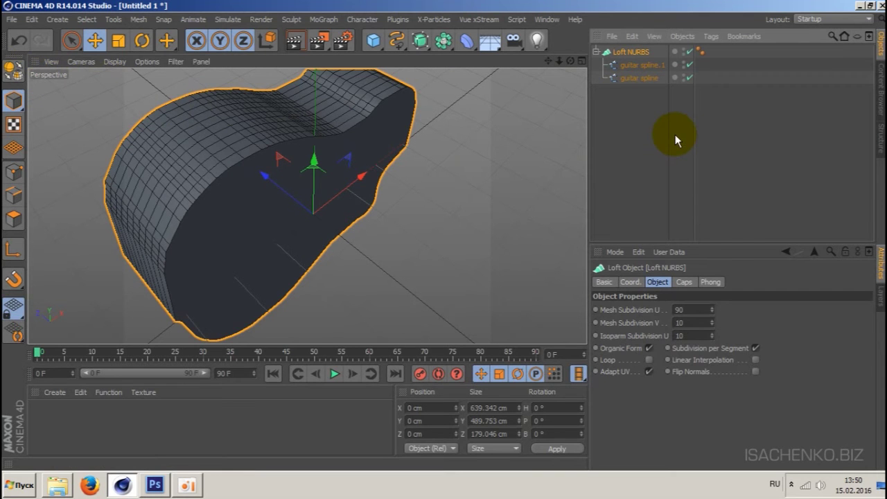
# - Make the Loft NURBS editable with C and expand its Cap 1 and Cap 2 children
pyautogui.hotkey('alt', 'shift')
pyautogui.press('c')
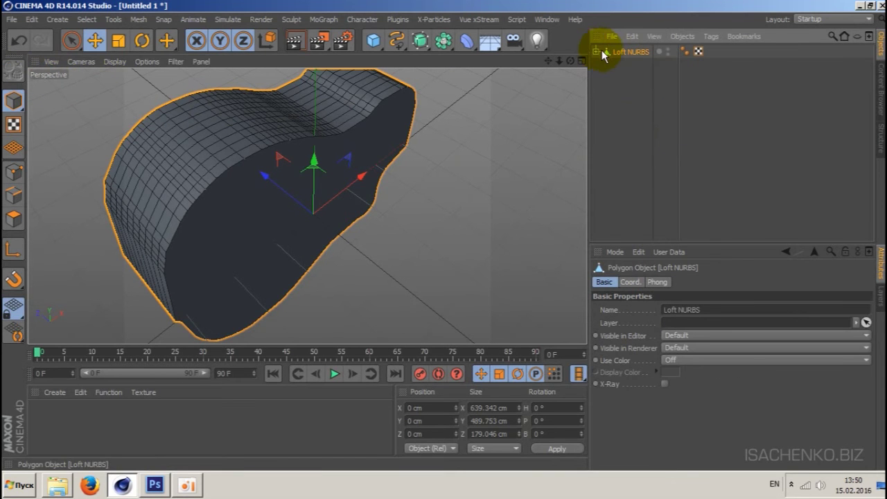
pyautogui.click(596, 52)
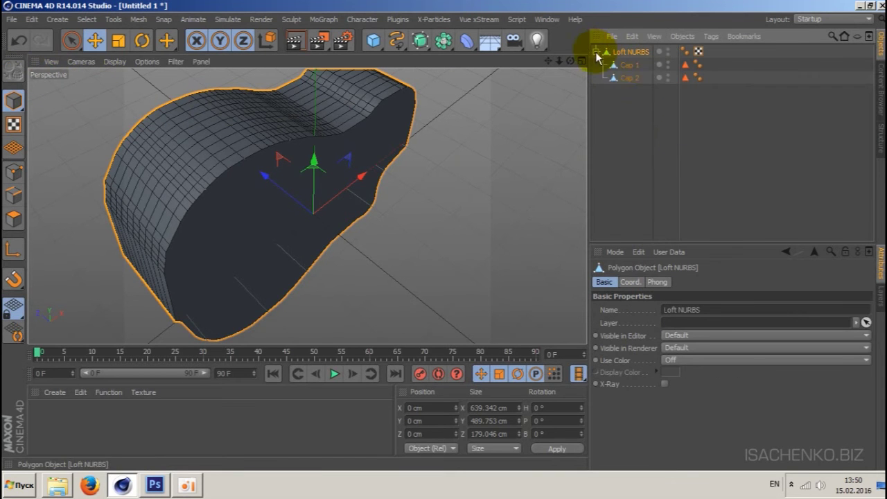
# - Select Cap 1, keeping its name, and switch to Edge mode
pyautogui.click(632, 67)
pyautogui.click(630, 76)
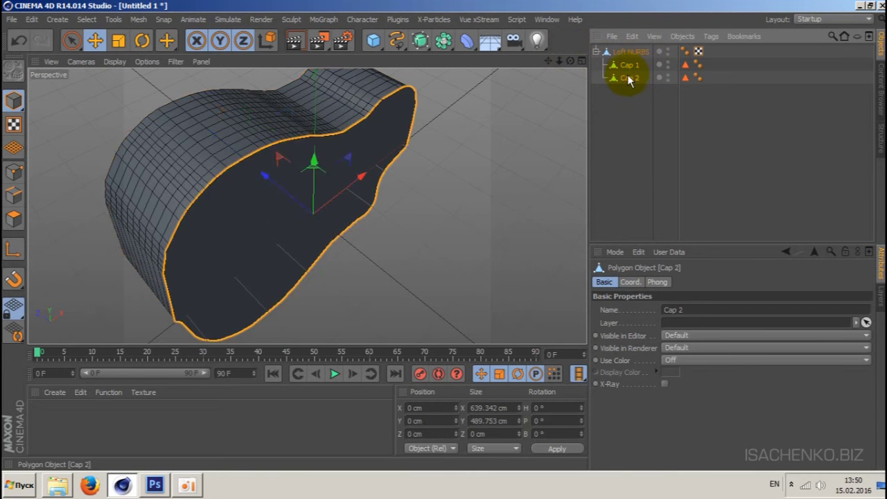
pyautogui.click(629, 68)
pyautogui.doubleClick(627, 64)
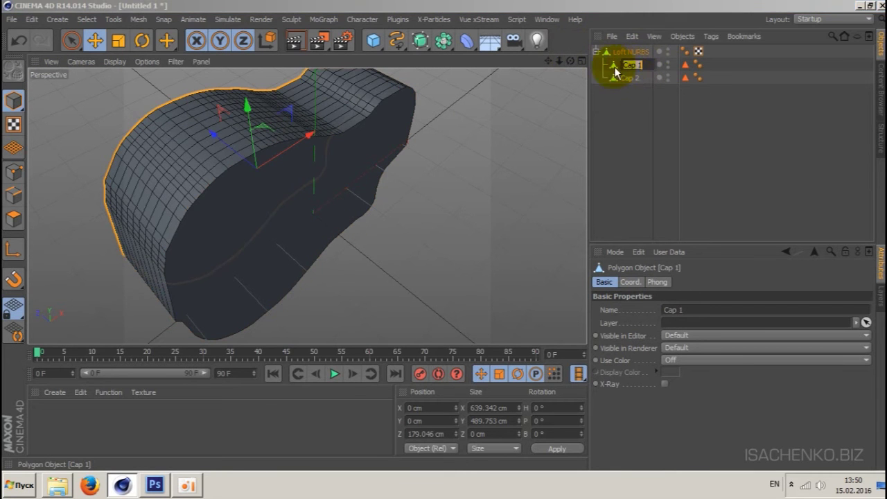
pyautogui.press('Return')
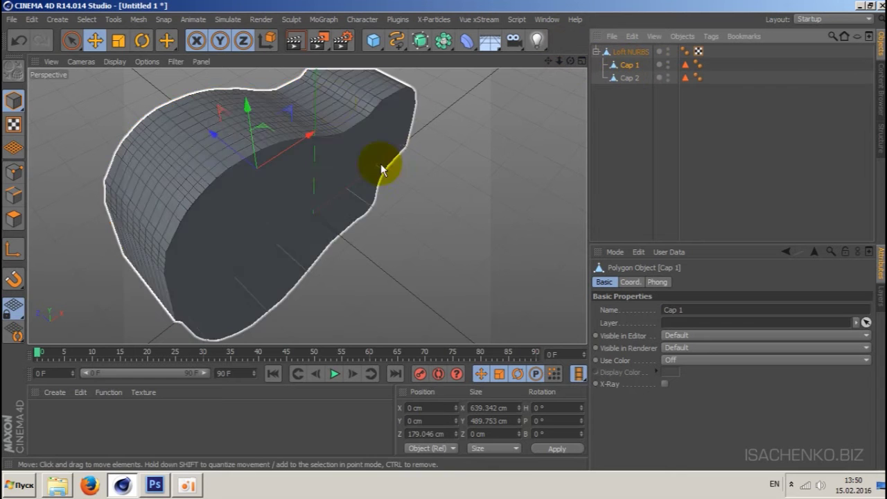
pyautogui.click(14, 196)
pyautogui.moveTo(574, 69); pyautogui.dragTo(307, 203)
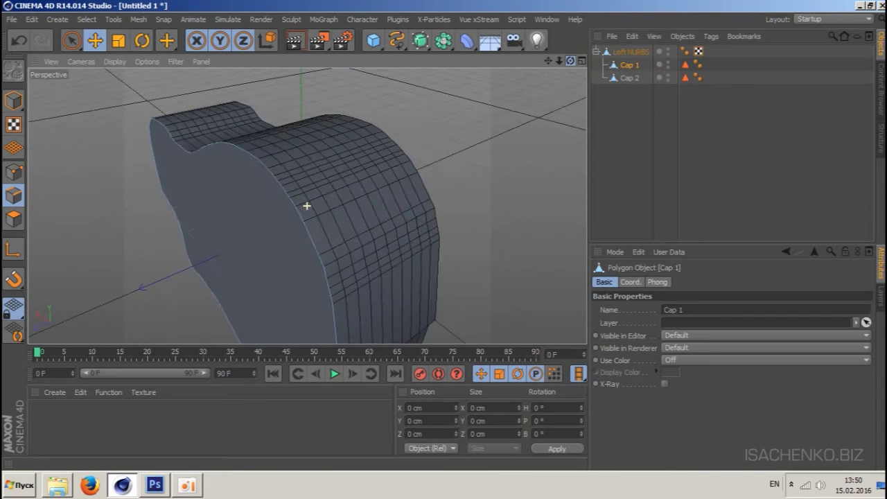
# - Loop-select the cap's outer edge and convert it into a spline
pyautogui.click(87, 20)
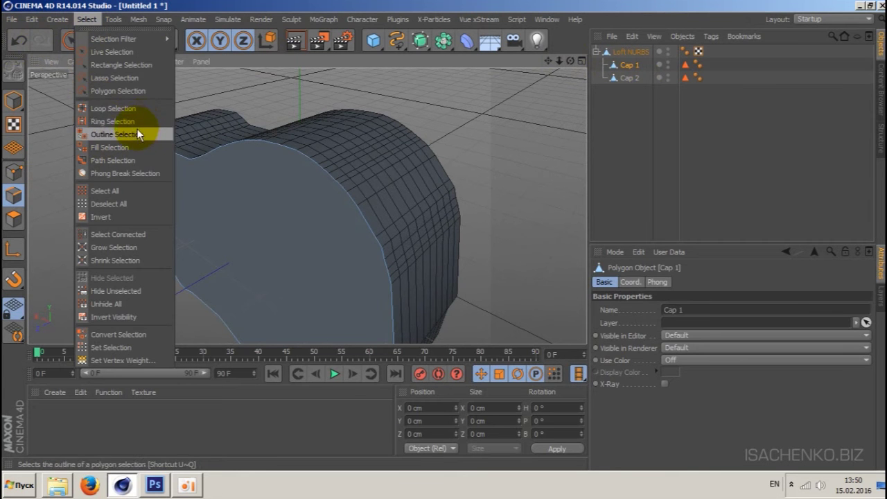
pyautogui.click(135, 109)
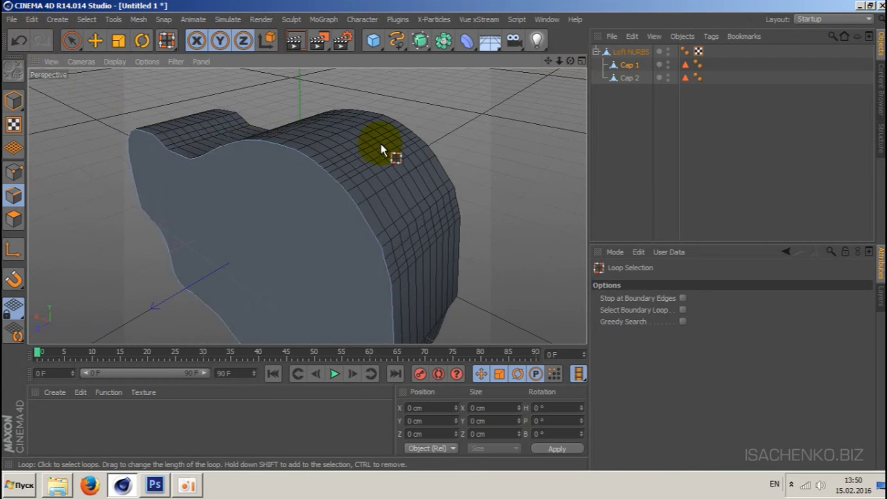
pyautogui.click(270, 149)
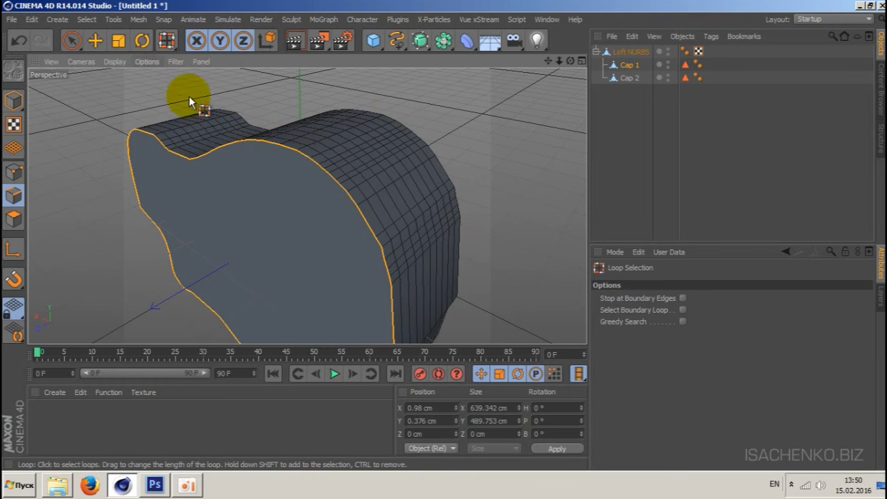
pyautogui.click(139, 20)
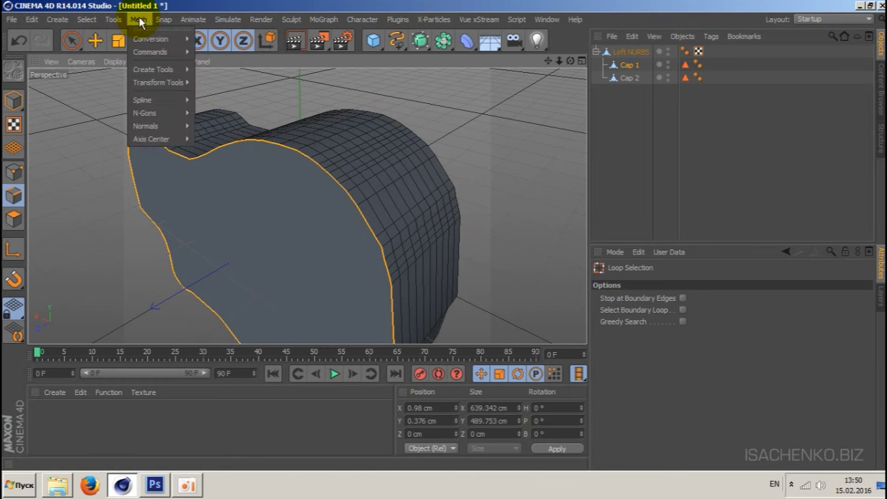
pyautogui.moveTo(151, 52)
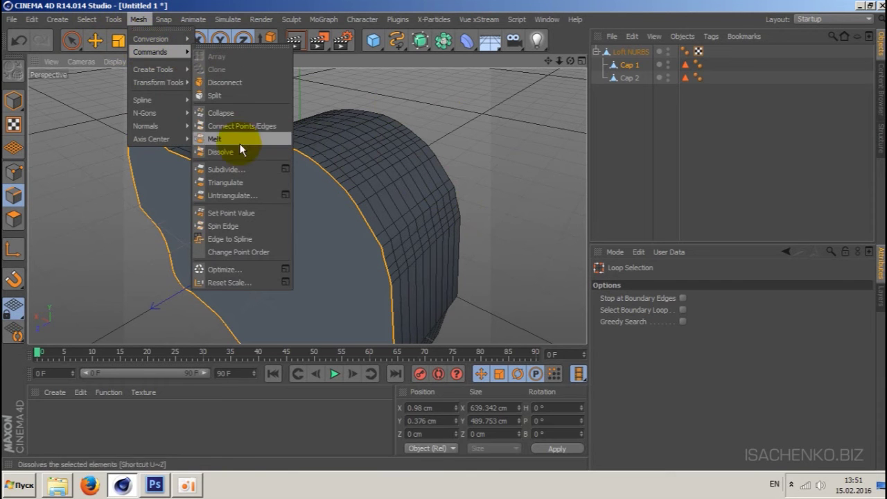
pyautogui.click(228, 237)
pyautogui.moveTo(565, 58); pyautogui.dragTo(485, 69)
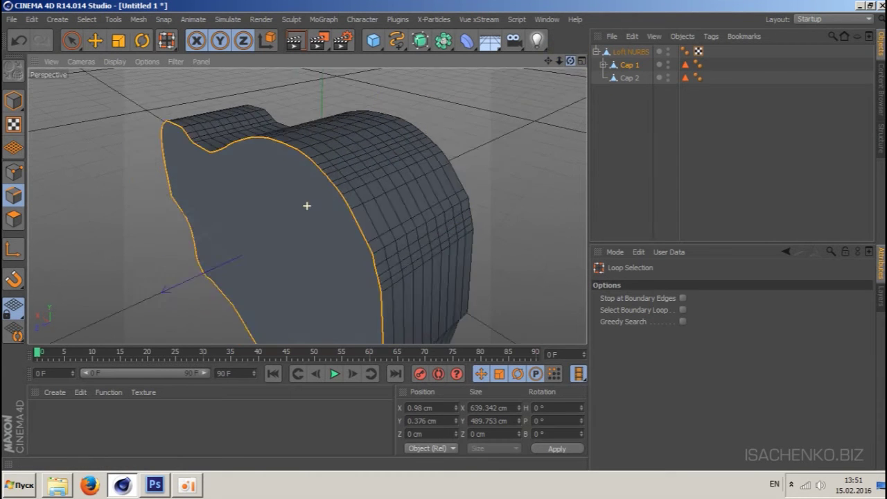
# - Drag Cap 1.Spline to the top level and move it away from the loft
pyautogui.click(603, 64)
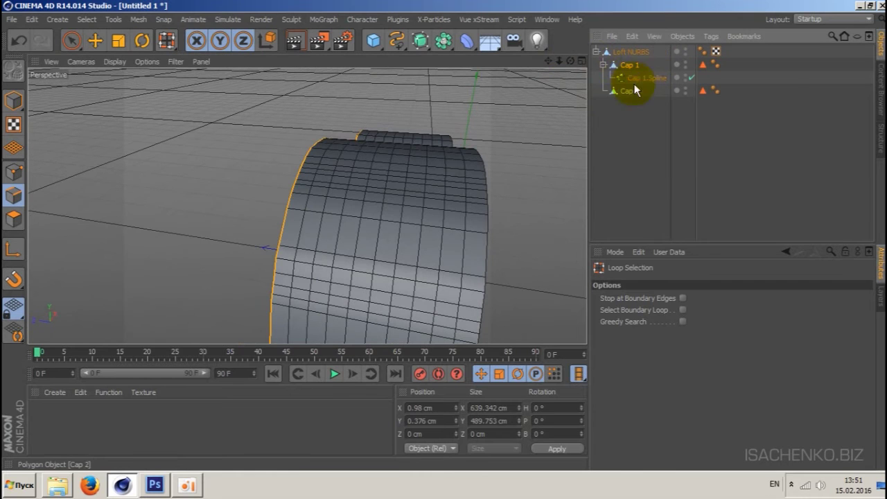
pyautogui.click(634, 77)
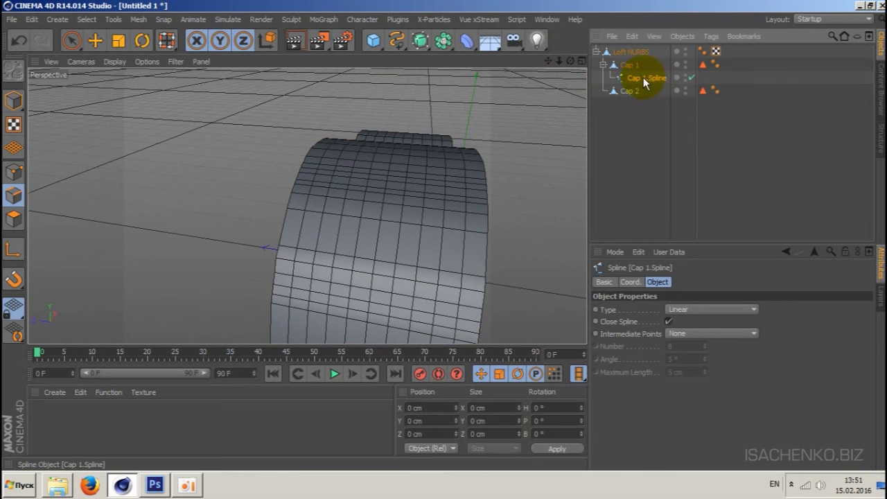
pyautogui.moveTo(640, 48); pyautogui.dragTo(640, 50)
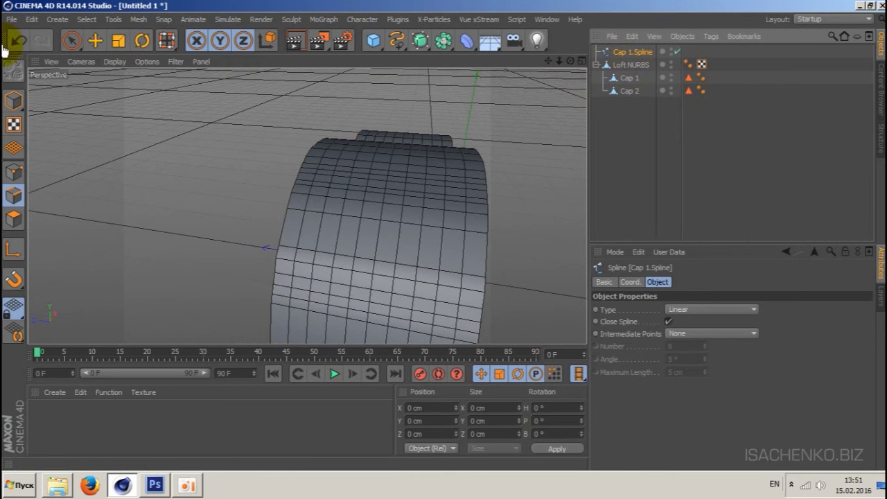
pyautogui.click(13, 102)
pyautogui.click(95, 40)
pyautogui.moveTo(237, 158)
pyautogui.mouseDown()
pyautogui.moveTo(264, 248)
pyautogui.moveTo(178, 232)
pyautogui.mouseUp()
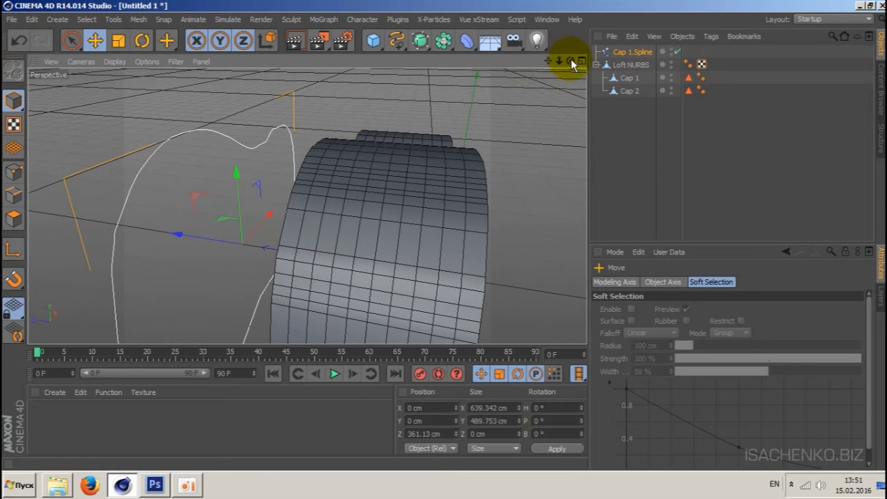
# - Delete the Loft NURBS object along with its caps
pyautogui.moveTo(571, 61); pyautogui.dragTo(571, 62)
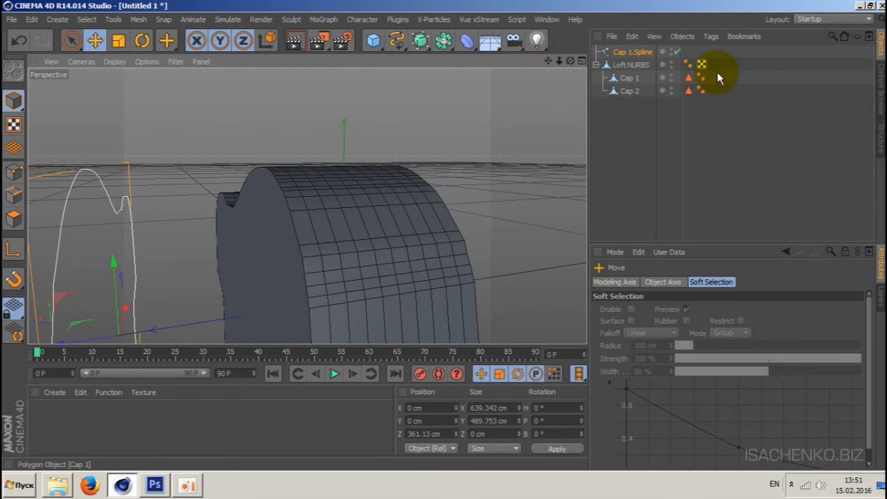
pyautogui.click(631, 64)
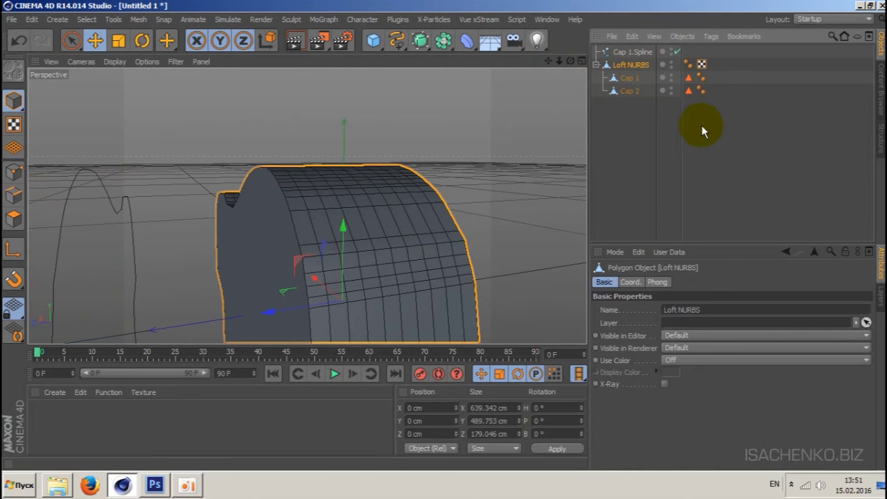
pyautogui.press('Delete')
# - Show Cap 1.Spline's points in Point mode and orbit around its outline
pyautogui.moveTo(574, 63); pyautogui.dragTo(526, 77)
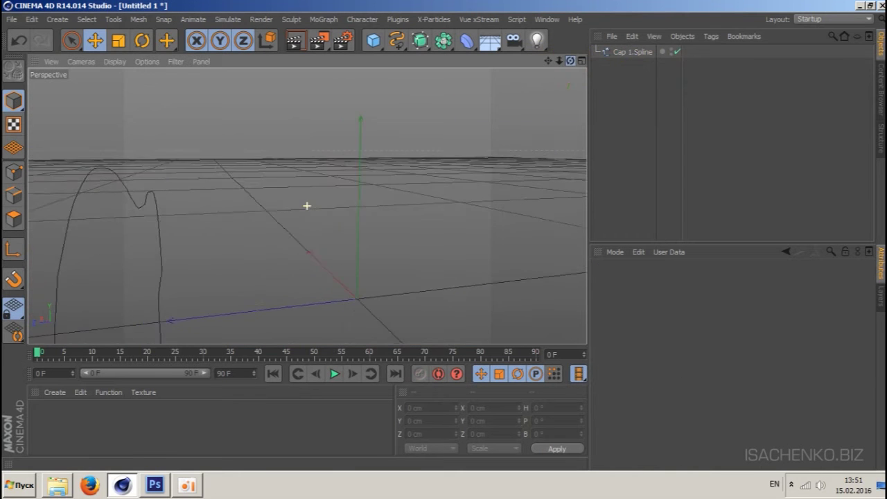
pyautogui.click(14, 174)
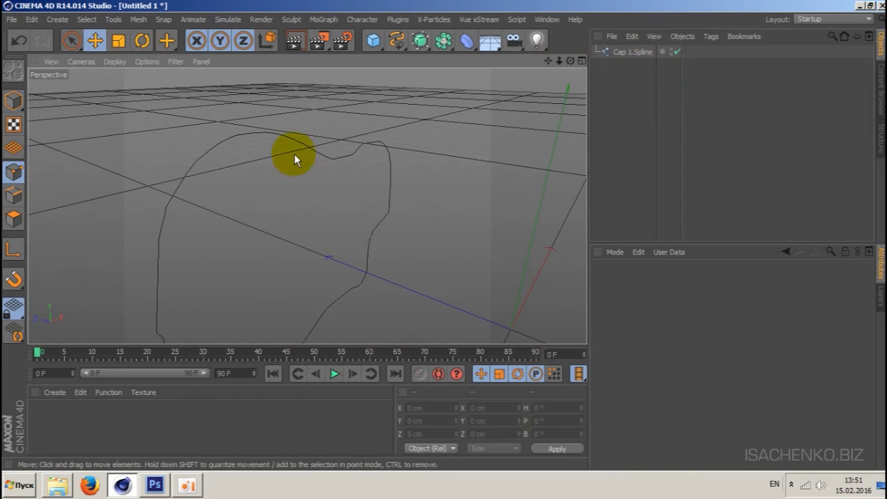
pyautogui.click(624, 56)
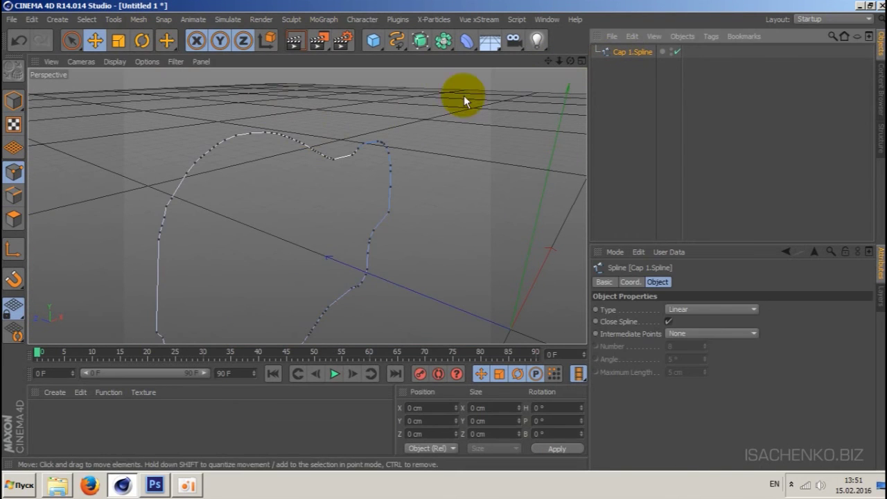
pyautogui.moveTo(570, 63)
pyautogui.mouseDown()
pyautogui.moveTo(541, 70)
pyautogui.moveTo(547, 61)
pyautogui.moveTo(547, 72)
pyautogui.mouseUp()
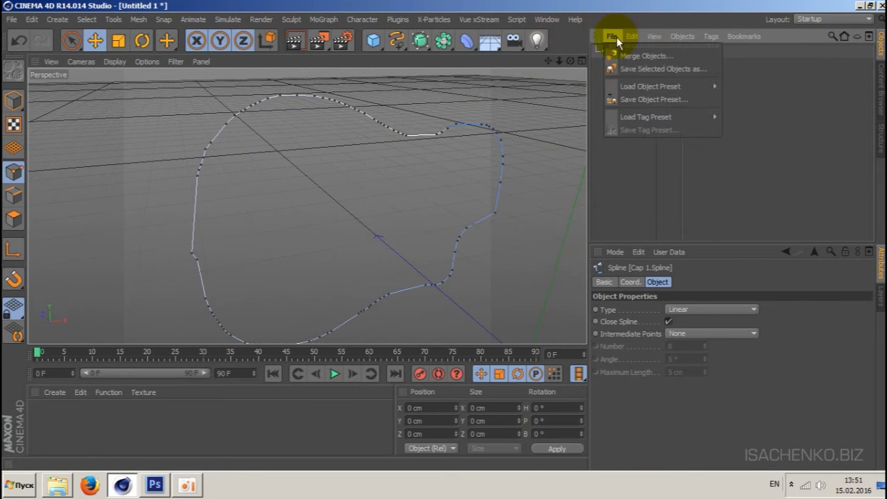
# - Merge guitar spline.ai with default Illustrator Import settings, then zoom out to see it
pyautogui.click(628, 57)
pyautogui.click(347, 178)
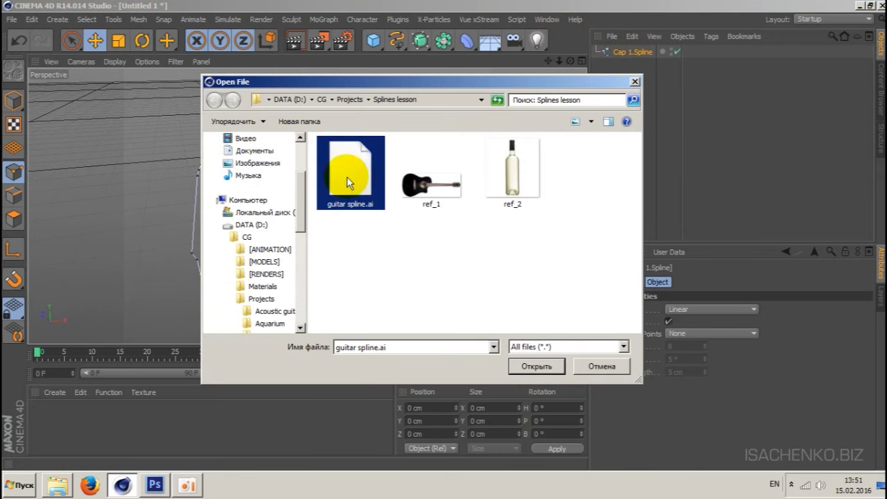
pyautogui.click(532, 367)
pyautogui.click(510, 458)
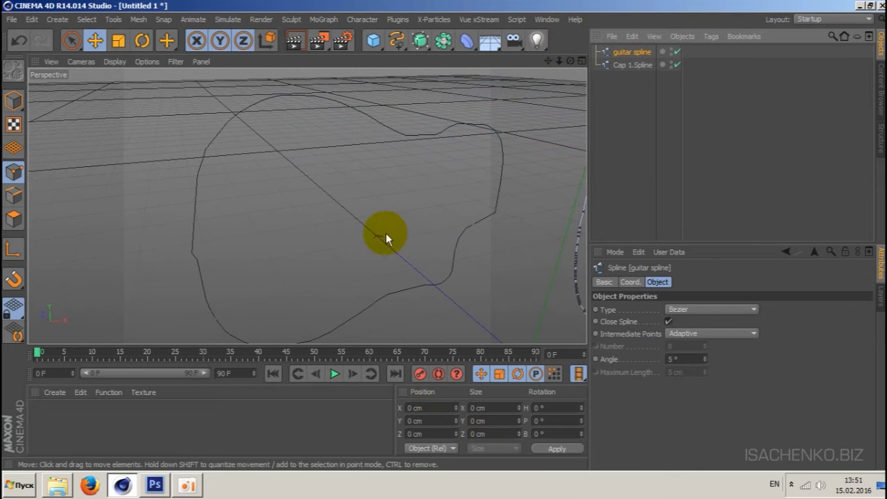
pyautogui.moveTo(559, 62)
pyautogui.mouseDown()
pyautogui.moveTo(559, 84)
pyautogui.moveTo(561, 63)
pyautogui.mouseUp()
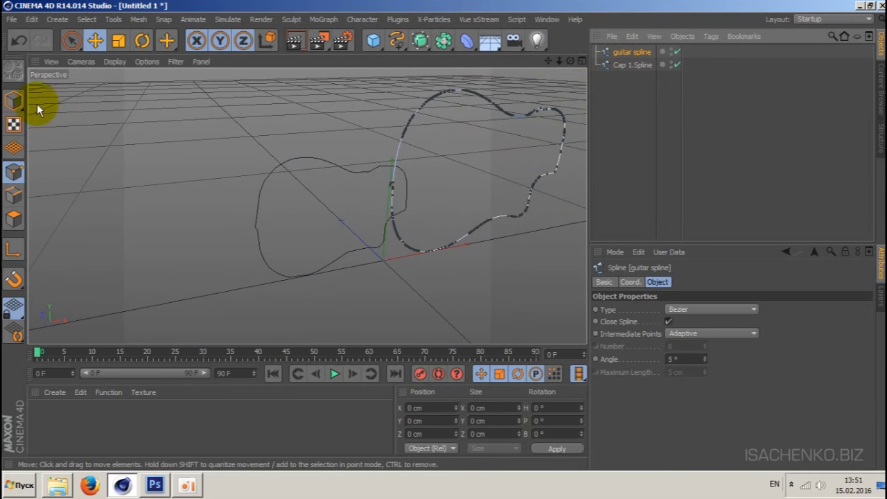
# - Scale up the guitar spline and move it beside the old outline
pyautogui.click(14, 100)
pyautogui.click(118, 40)
pyautogui.moveTo(489, 118); pyautogui.dragTo(488, 209)
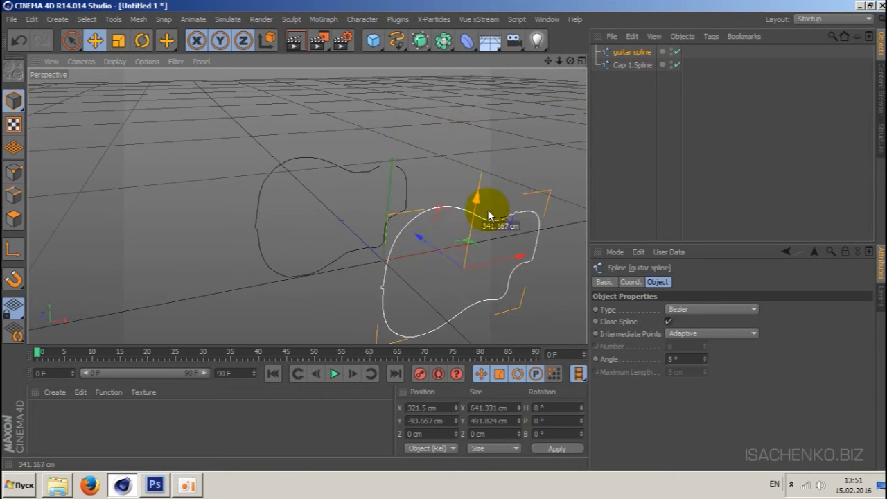
pyautogui.click(447, 239)
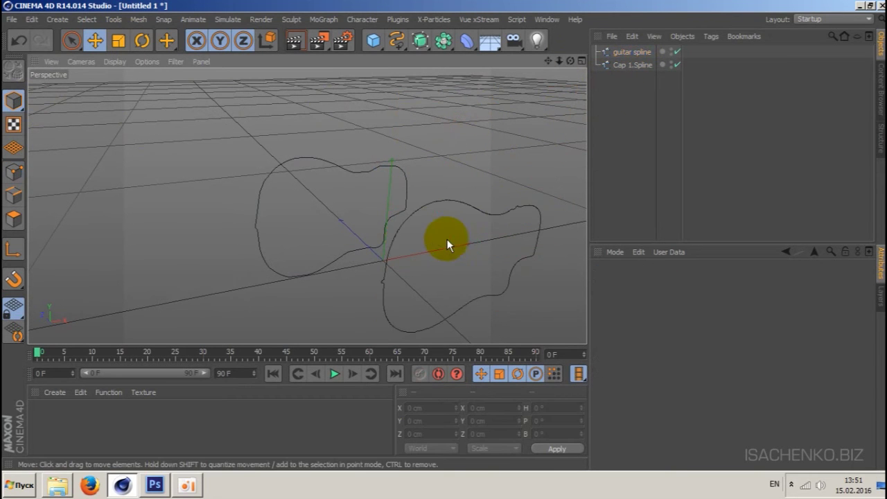
pyautogui.click(627, 51)
pyautogui.moveTo(434, 241)
pyautogui.mouseDown()
pyautogui.moveTo(208, 149)
pyautogui.moveTo(324, 227)
pyautogui.moveTo(412, 199)
pyautogui.moveTo(453, 205)
pyautogui.moveTo(564, 182)
pyautogui.mouseUp()
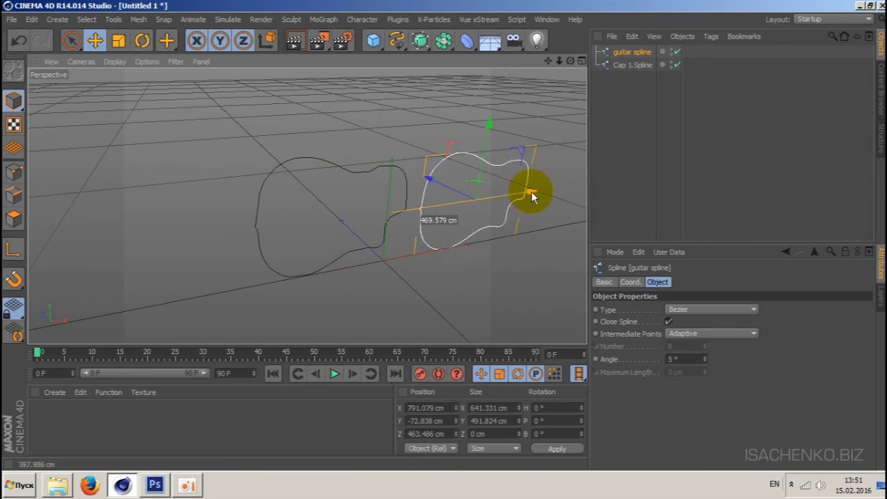
pyautogui.moveTo(568, 61); pyautogui.dragTo(307, 206)
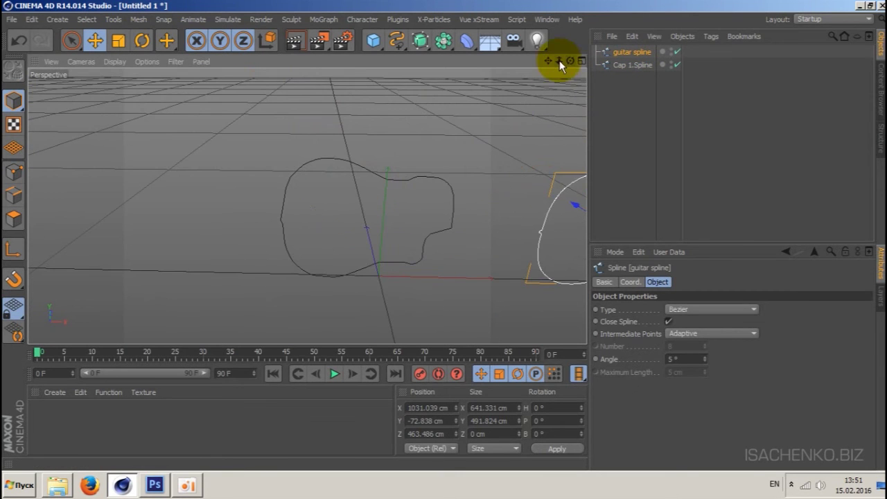
pyautogui.moveTo(547, 61); pyautogui.dragTo(307, 201)
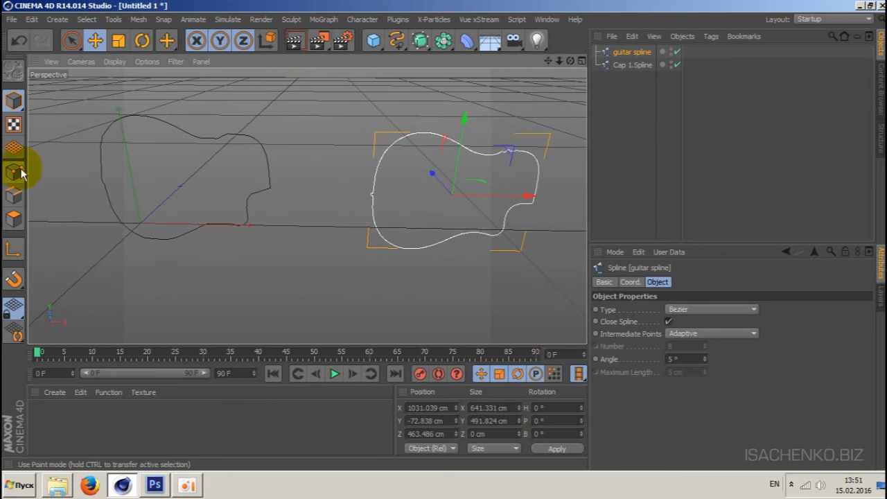
# - Select Cap 1.Spline and delete it from the scene
pyautogui.click(21, 172)
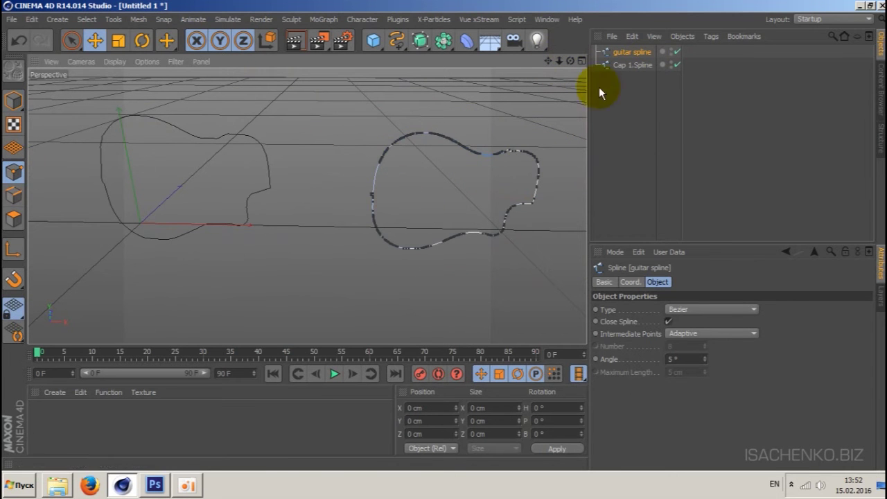
pyautogui.click(632, 69)
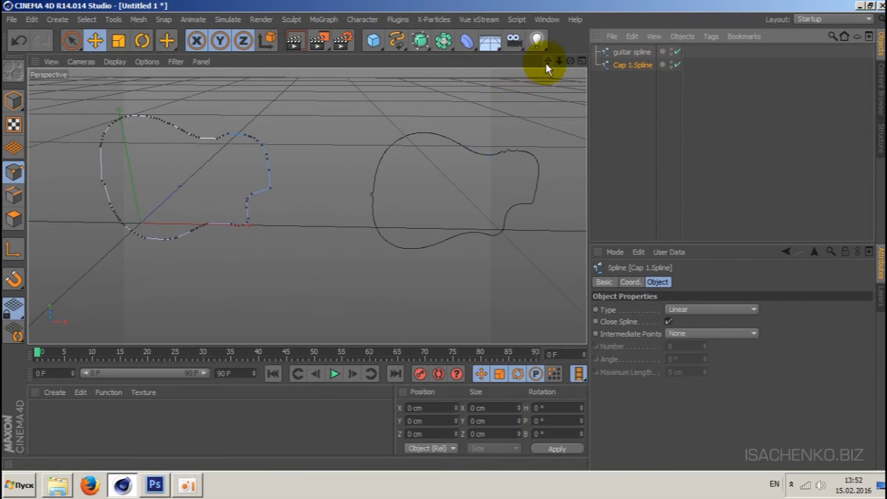
pyautogui.moveTo(547, 61); pyautogui.dragTo(624, 64)
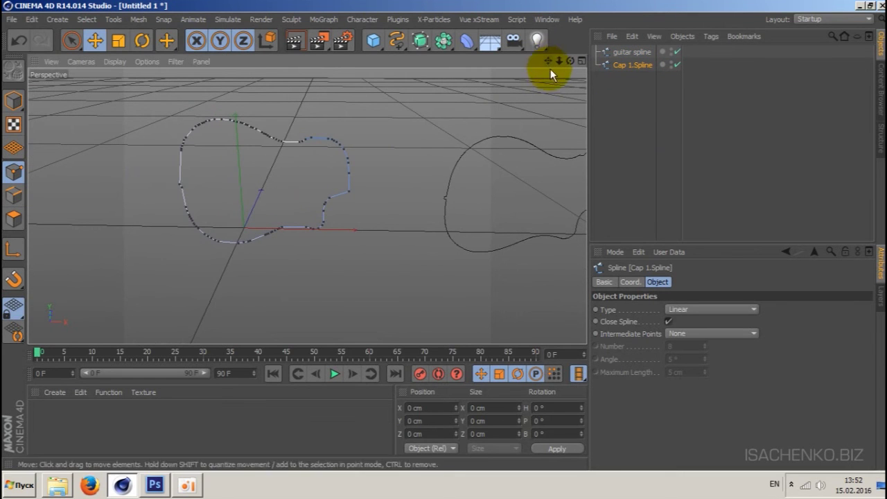
pyautogui.moveTo(547, 61); pyautogui.dragTo(482, 63)
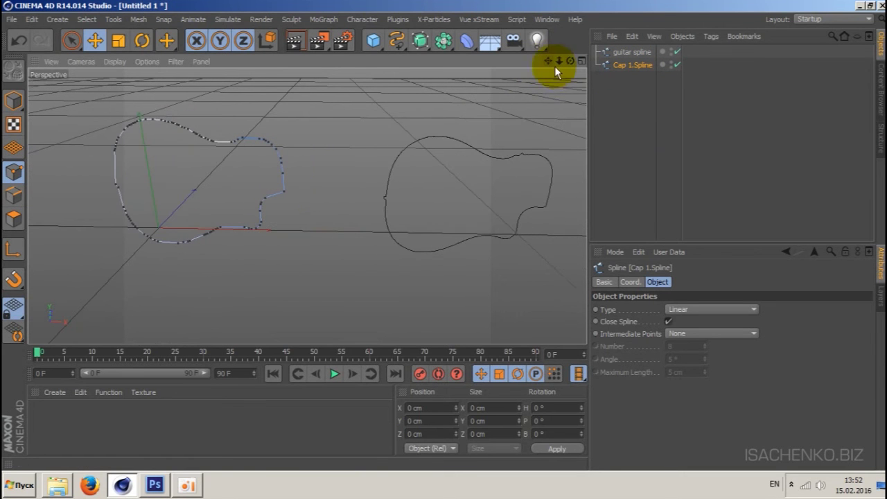
pyautogui.click(420, 43)
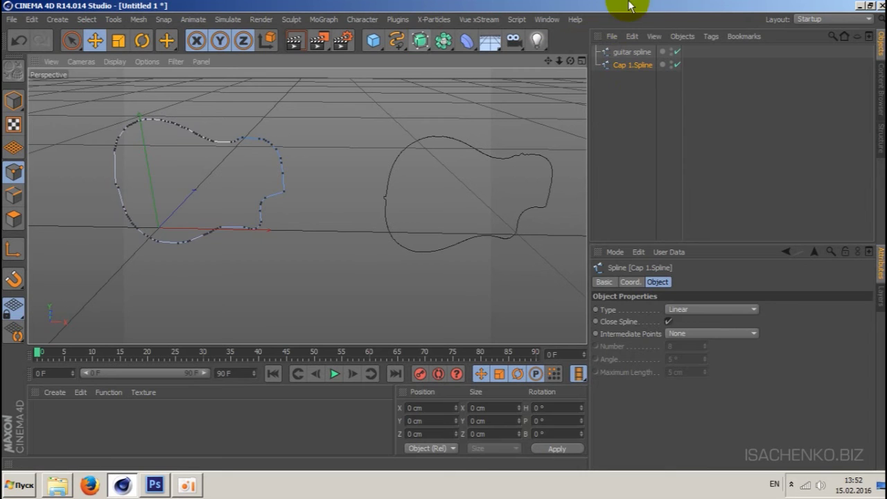
pyautogui.click(643, 92)
pyautogui.click(628, 65)
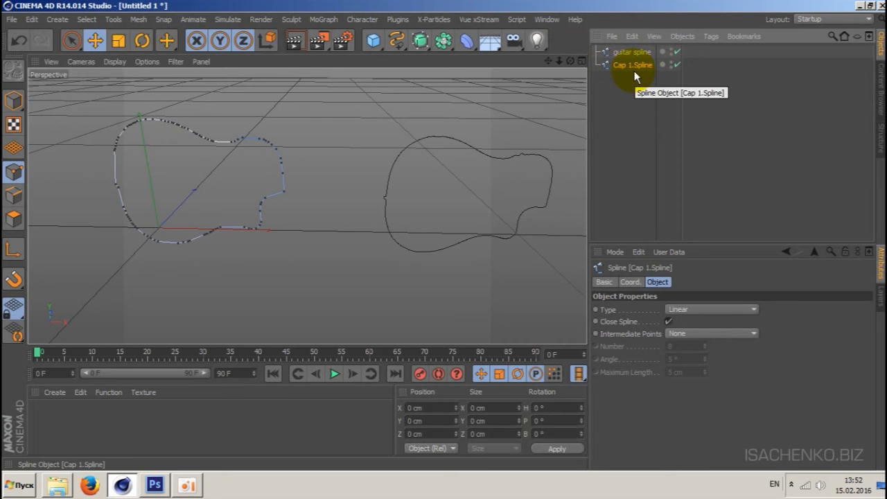
pyautogui.press('Delete')
# - Select the guitar spline and zoom in on its stepped section with point selection
pyautogui.click(622, 55)
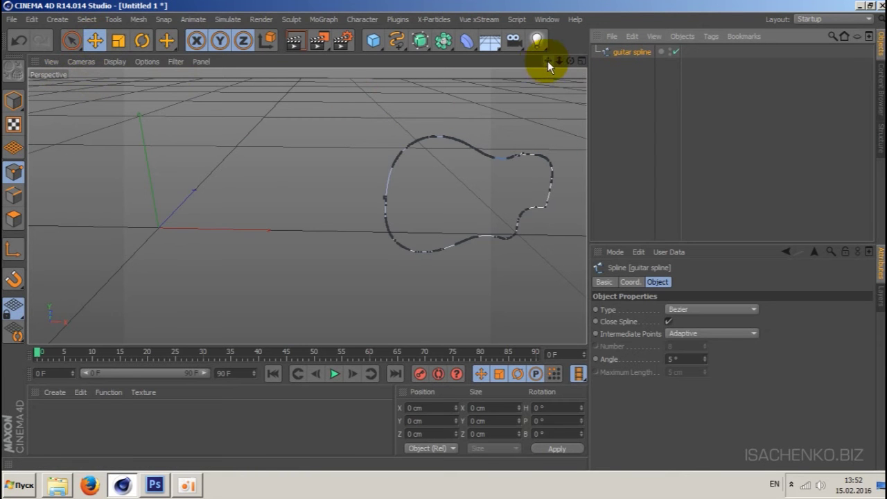
pyautogui.moveTo(548, 61); pyautogui.dragTo(406, 66)
pyautogui.moveTo(560, 61); pyautogui.dragTo(582, 61)
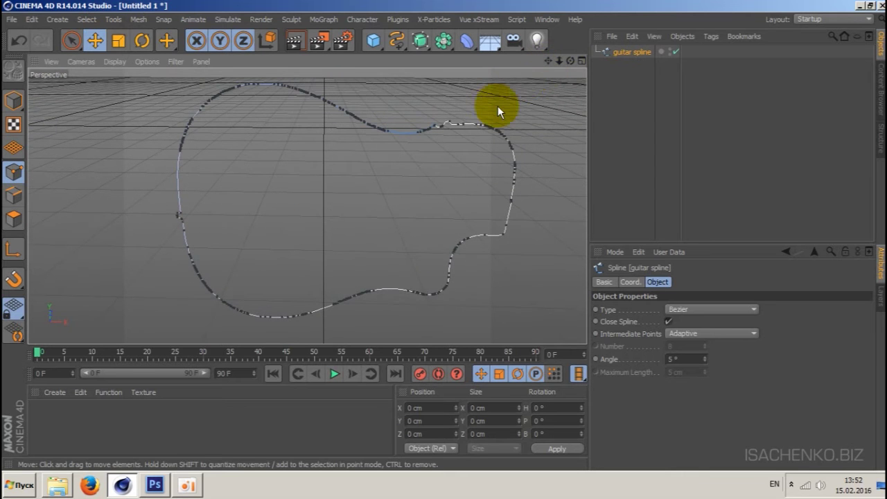
pyautogui.keyDown('alt'); pyautogui.moveTo(498, 105); pyautogui.dragTo(498, 104); pyautogui.keyUp('alt')
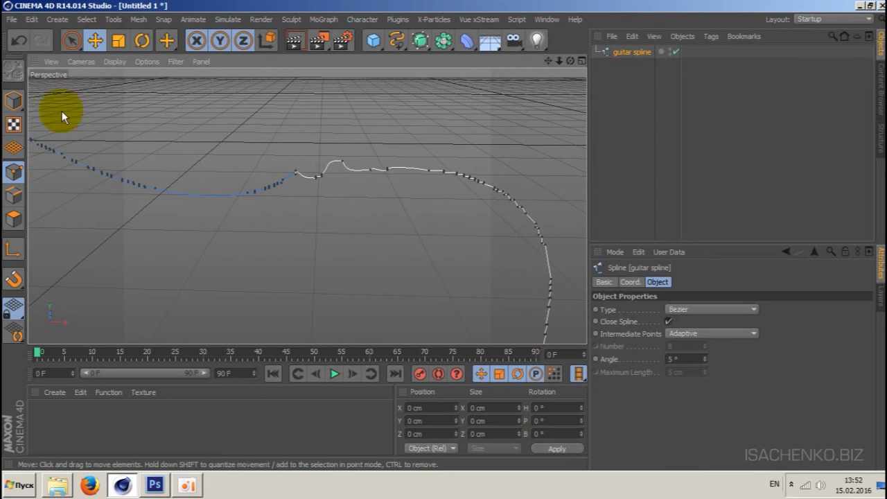
pyautogui.click(71, 40)
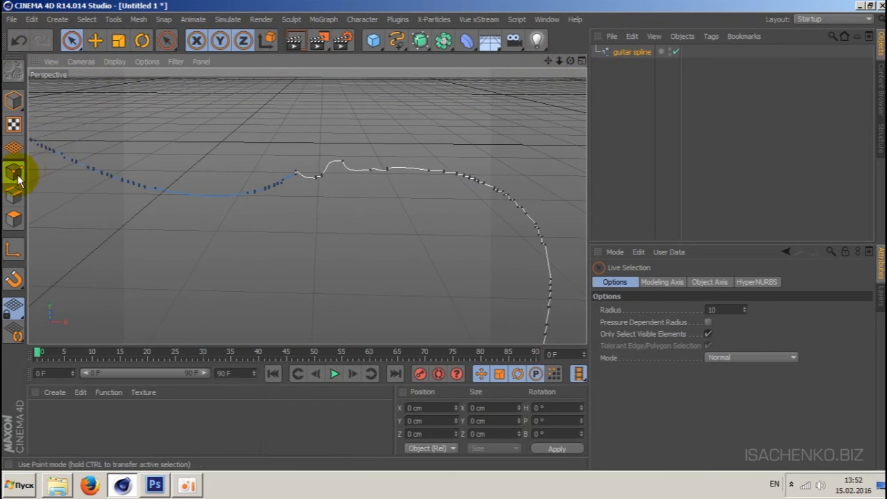
pyautogui.keyDown('alt'); pyautogui.moveTo(458, 193); pyautogui.dragTo(160, 146); pyautogui.keyUp('alt')
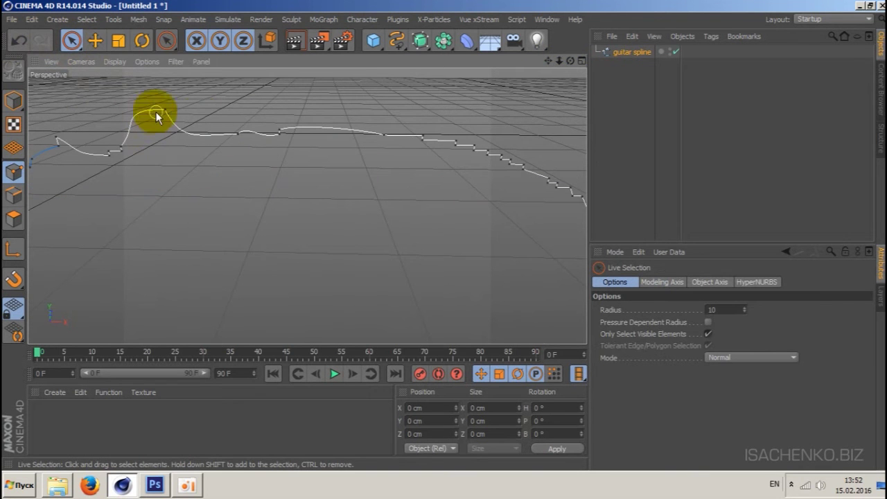
pyautogui.scroll(2, 425, 141)
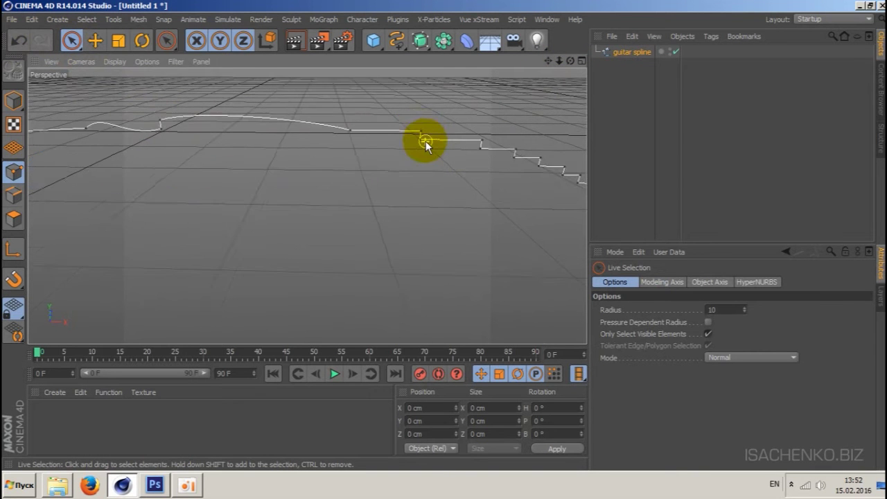
pyautogui.scroll(3, 425, 140)
pyautogui.scroll(2, 464, 110)
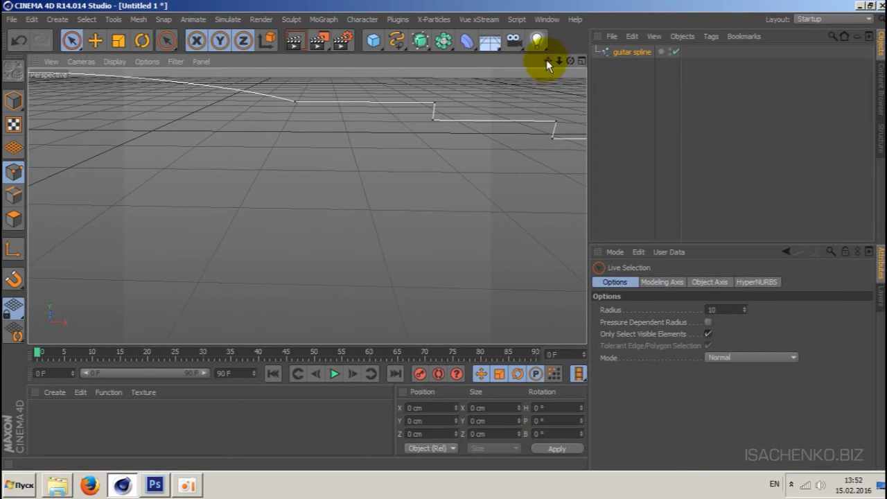
pyautogui.moveTo(547, 61); pyautogui.dragTo(229, 117)
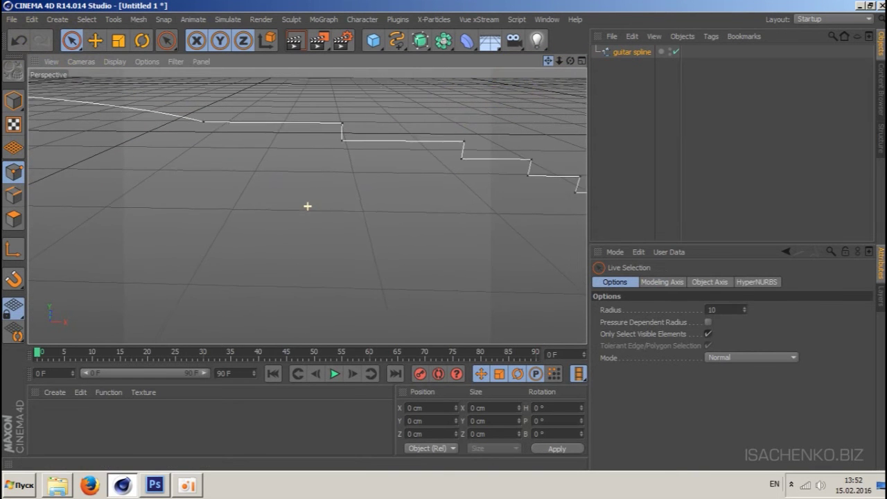
# - Delete two points on the stepped section, then undo the edits to restore them
pyautogui.click(252, 134)
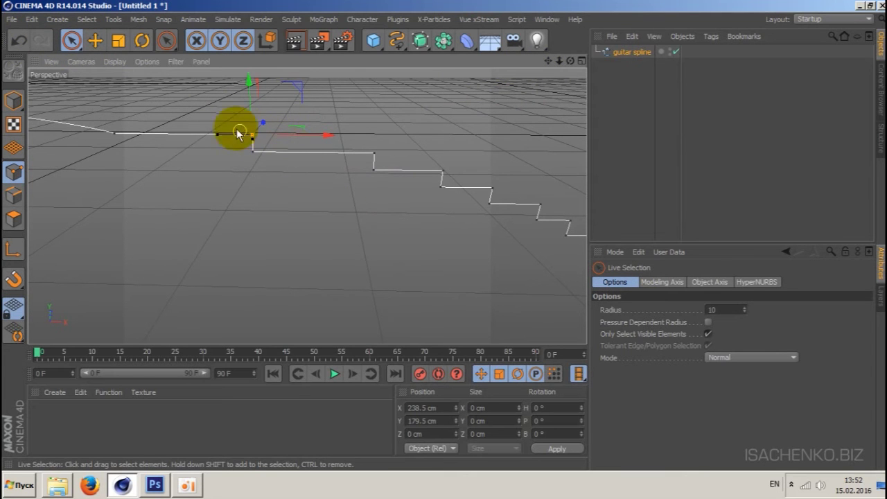
pyautogui.press('Delete')
pyautogui.click(374, 151)
pyautogui.press('Delete')
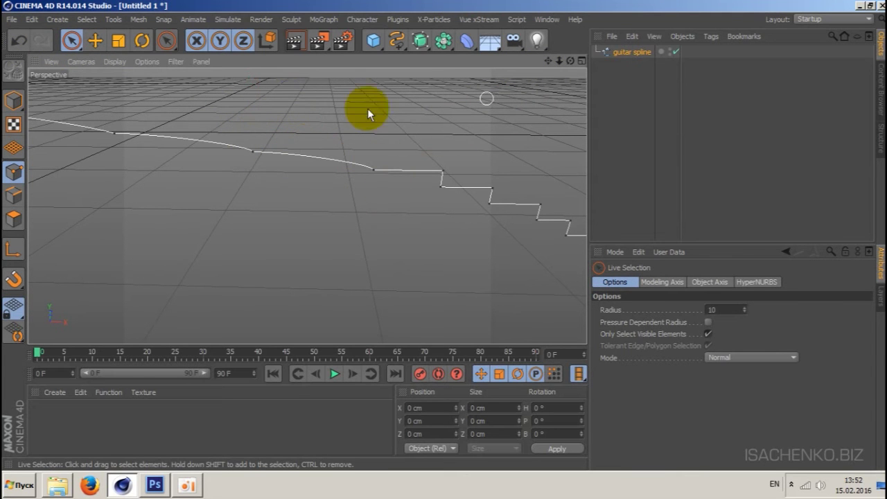
pyautogui.click(19, 40)
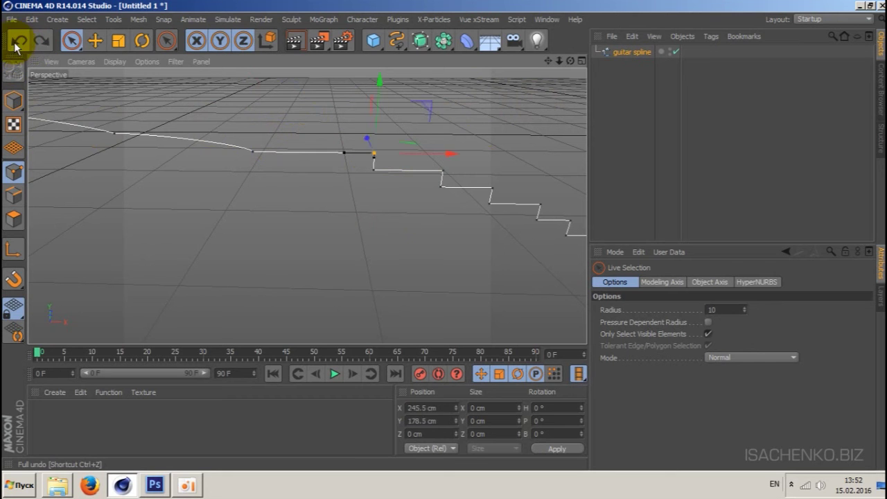
pyautogui.click(17, 44)
pyautogui.click(17, 44)
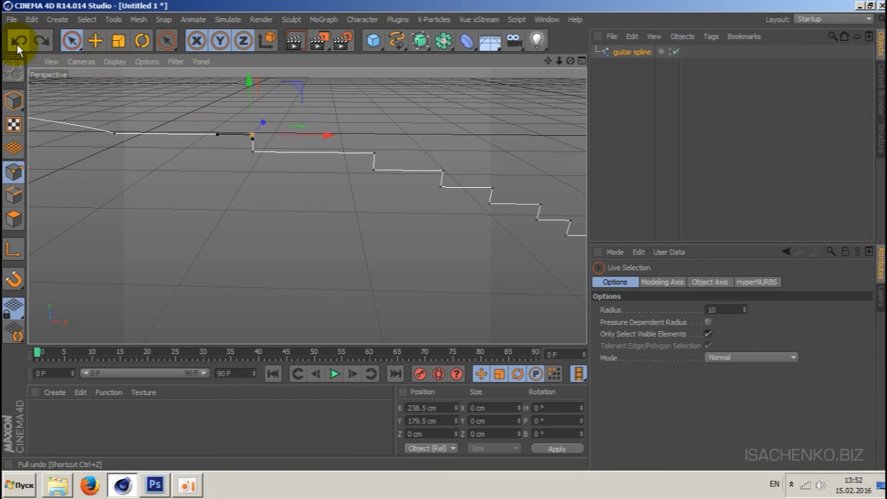
# - Frame the whole guitar-body outline in the perspective view
pyautogui.moveTo(371, 106)
pyautogui.keyDown('alt'); pyautogui.mouseDown()
pyautogui.moveTo(369, 134)
pyautogui.moveTo(530, 123)
pyautogui.mouseUp(); pyautogui.keyUp('alt')
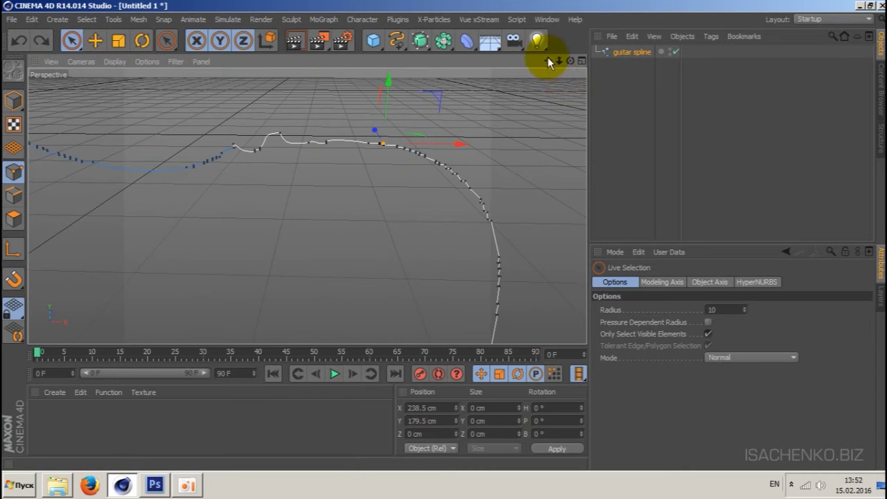
pyautogui.moveTo(547, 61); pyautogui.dragTo(307, 206)
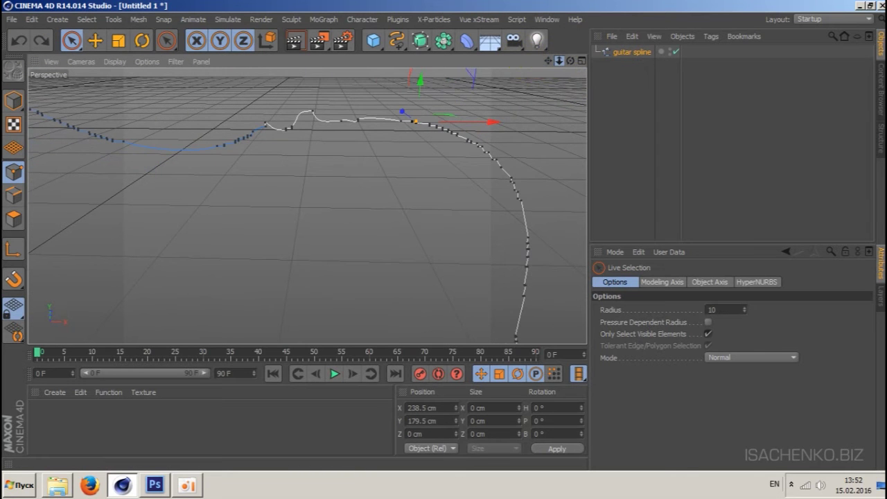
pyautogui.moveTo(560, 61); pyautogui.dragTo(307, 206)
pyautogui.moveTo(559, 61); pyautogui.dragTo(307, 205)
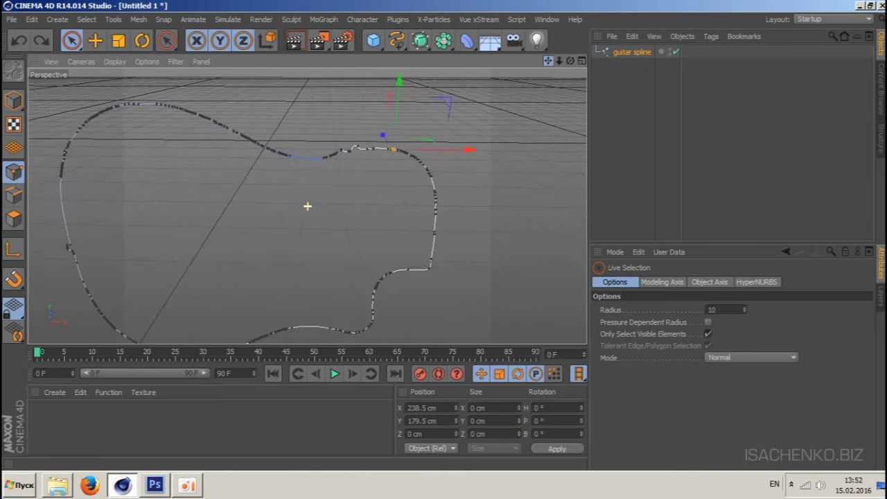
pyautogui.moveTo(559, 61); pyautogui.dragTo(307, 206)
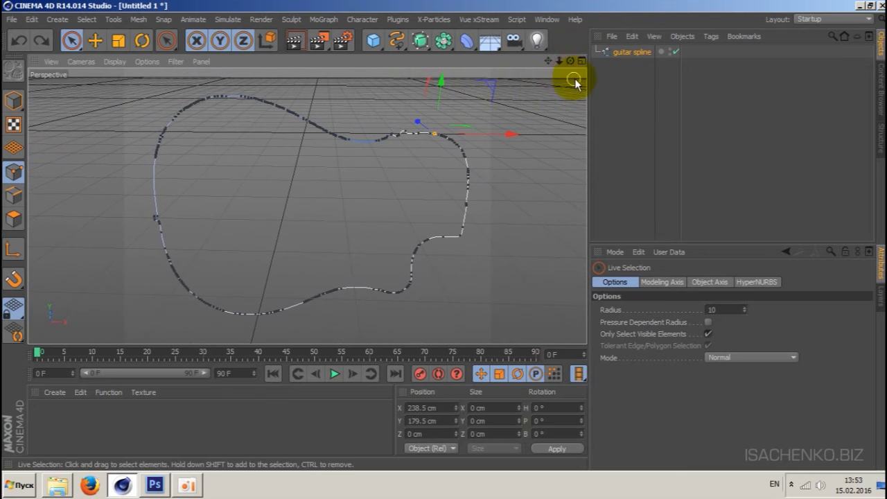
pyautogui.moveTo(572, 61); pyautogui.dragTo(307, 203)
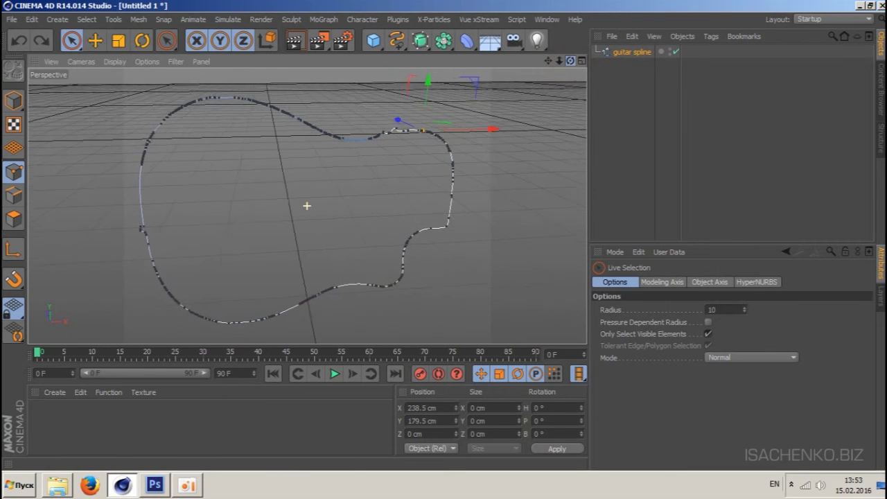
# - Check the spline's right-click options, then bring up the Mesh commands list containing Optimize
pyautogui.rightClick(360, 158)
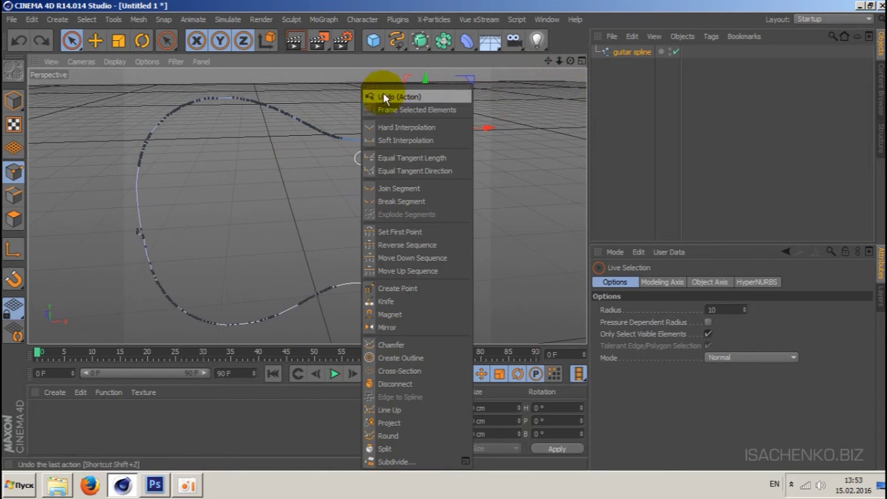
pyautogui.click(409, 141)
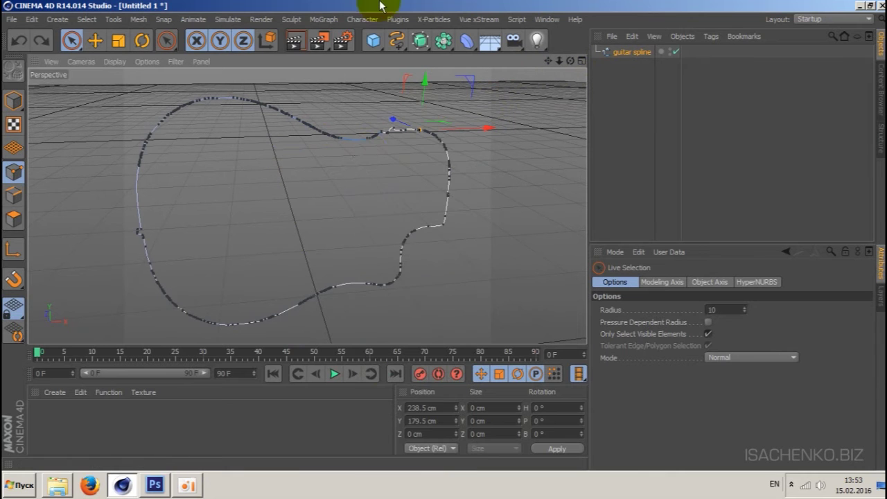
pyautogui.click(113, 21)
pyautogui.moveTo(137, 20)
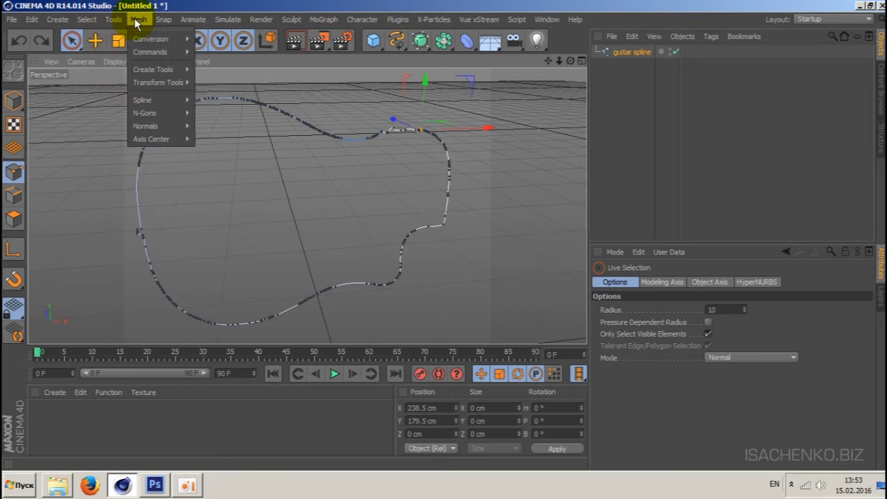
pyautogui.moveTo(150, 52)
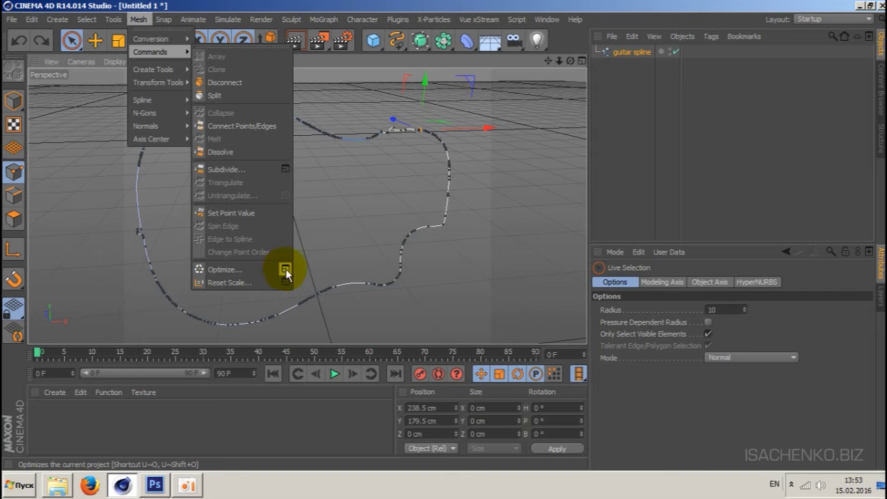
# - Optimize the guitar spline with Tolerance set to 4.01 cm
pyautogui.click(284, 269)
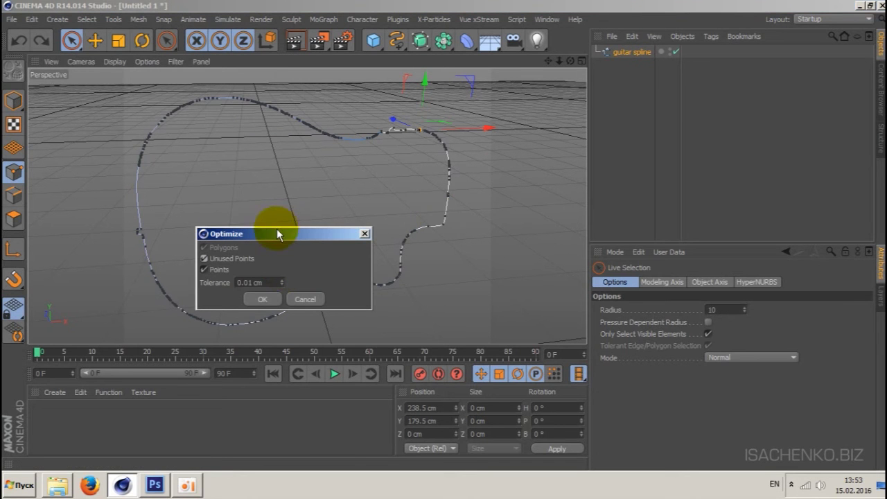
pyautogui.moveTo(277, 234); pyautogui.dragTo(531, 219)
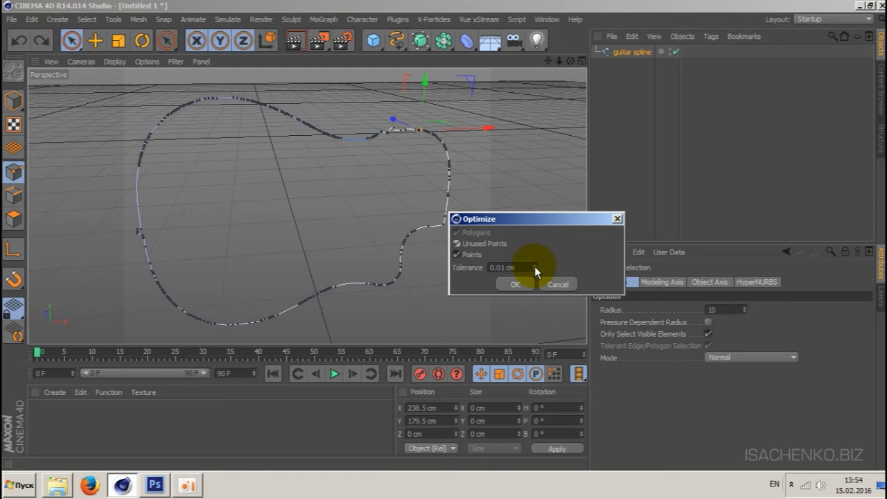
pyautogui.moveTo(534, 266); pyautogui.dragTo(535, 274)
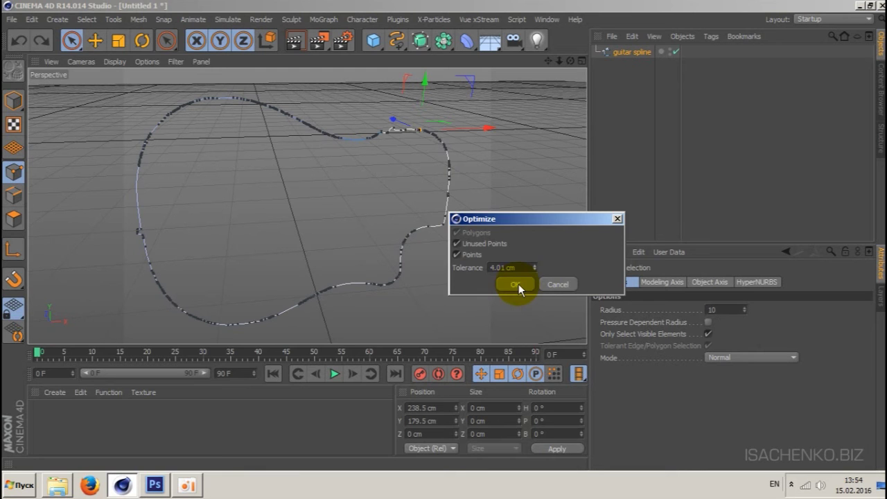
pyautogui.click(517, 285)
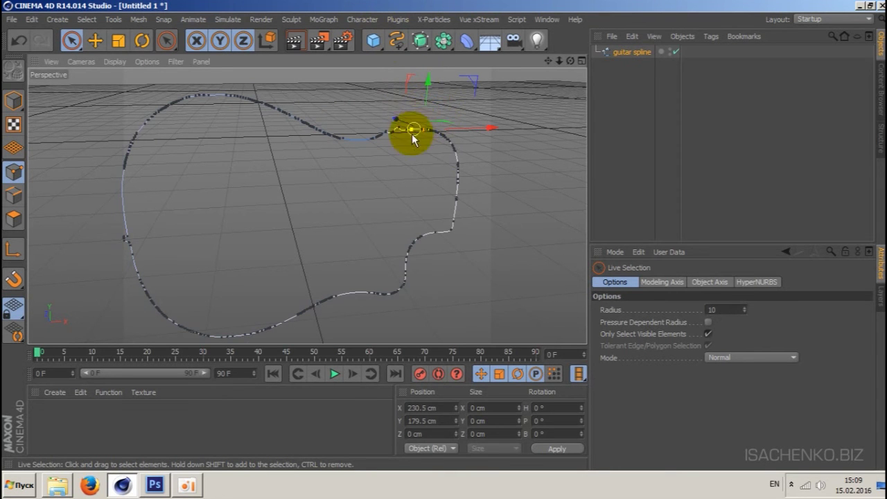
# - Inspect a spline point and run Optimize again
pyautogui.click(423, 130)
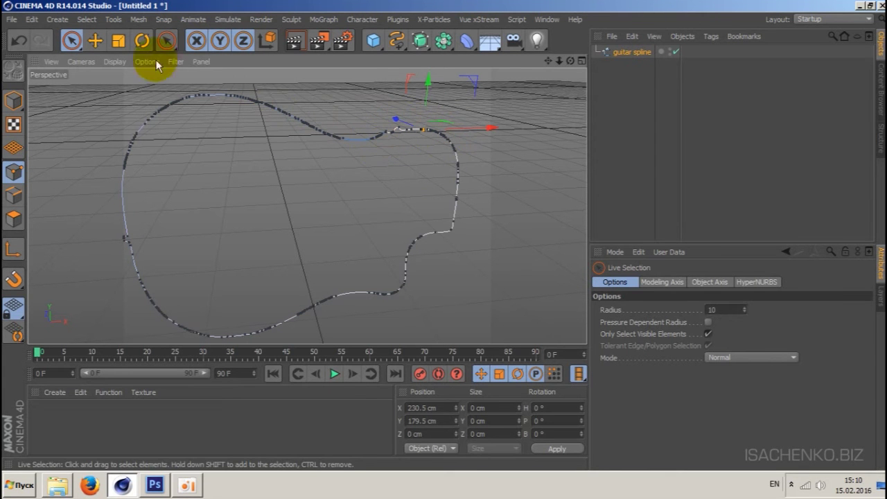
pyautogui.click(138, 19)
pyautogui.moveTo(151, 52)
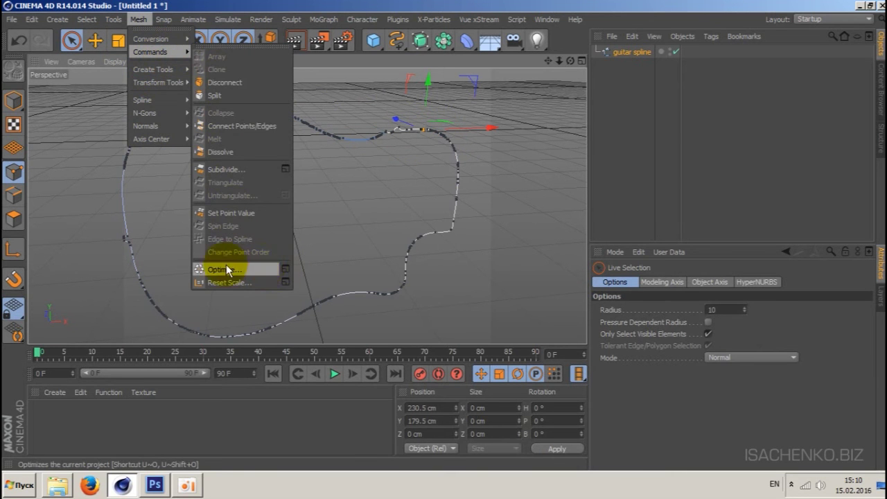
pyautogui.click(263, 272)
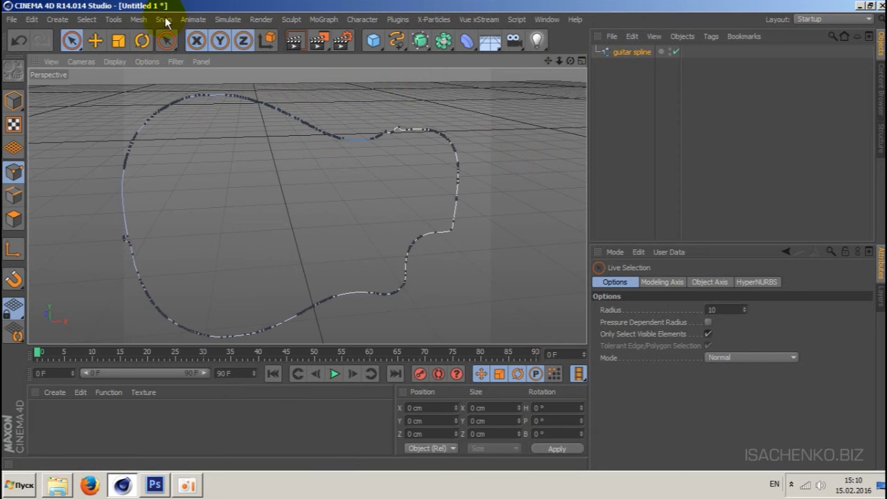
# - Re-run Optimize with Tolerance changed from 40.01 cm to 4 cm
pyautogui.click(139, 20)
pyautogui.moveTo(149, 52)
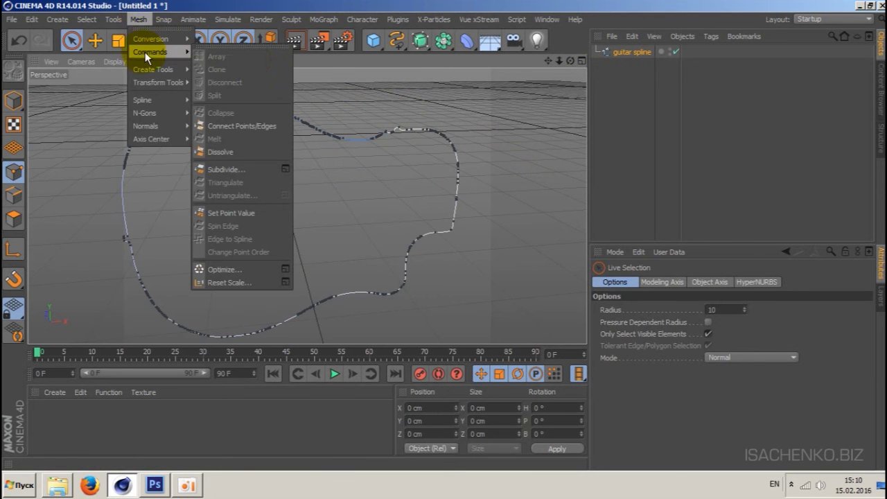
pyautogui.click(281, 272)
pyautogui.moveTo(292, 243); pyautogui.dragTo(611, 240)
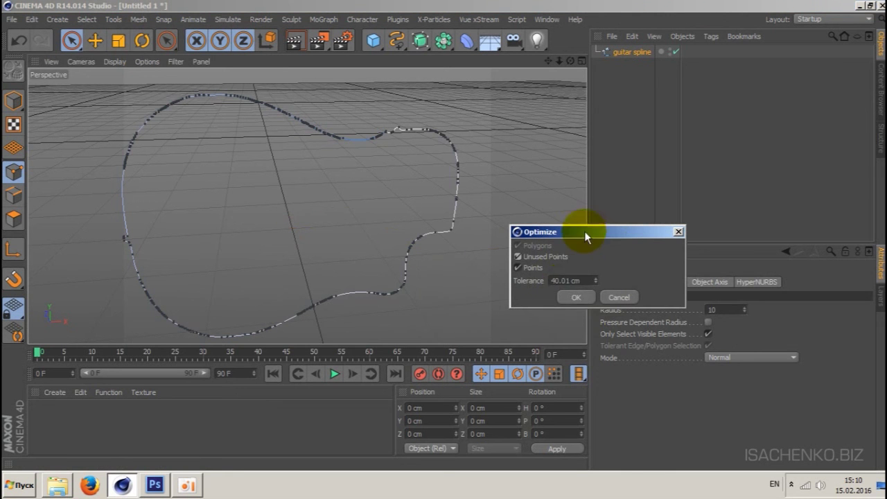
pyautogui.moveTo(596, 282); pyautogui.dragTo(595, 287)
pyautogui.click(595, 284)
pyautogui.click(595, 284)
pyautogui.click(595, 284)
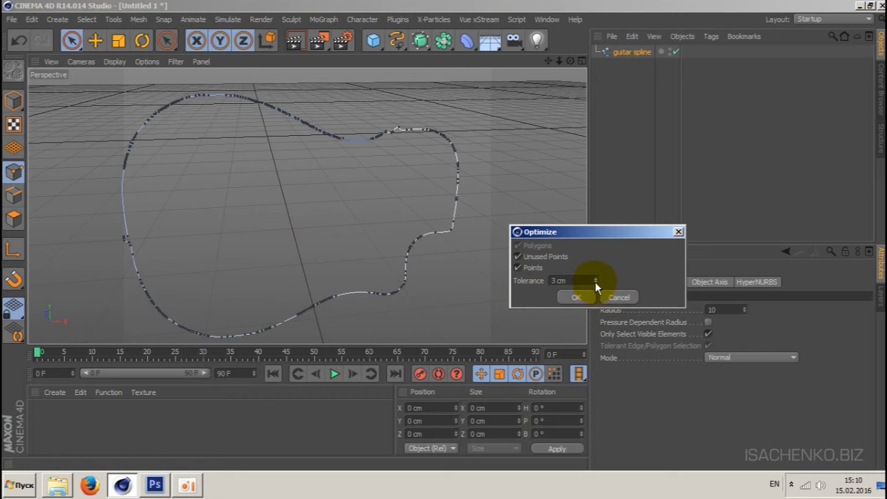
pyautogui.click(594, 279)
pyautogui.click(574, 299)
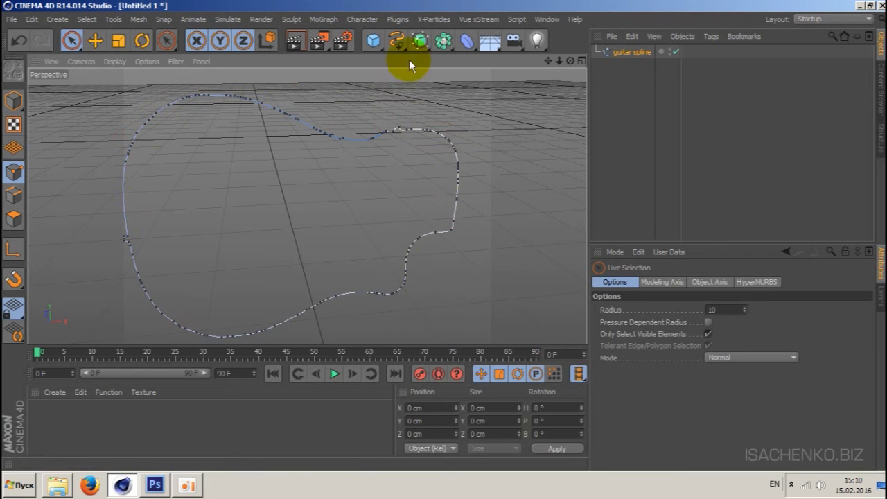
# - Optimize the guitar spline again using an 8 cm point-merge tolerance
pyautogui.click(420, 40)
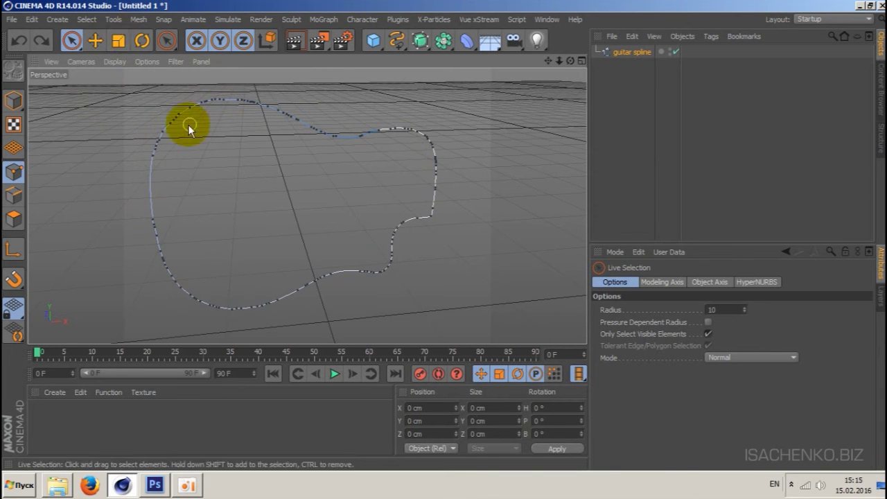
pyautogui.click(137, 21)
pyautogui.moveTo(150, 52)
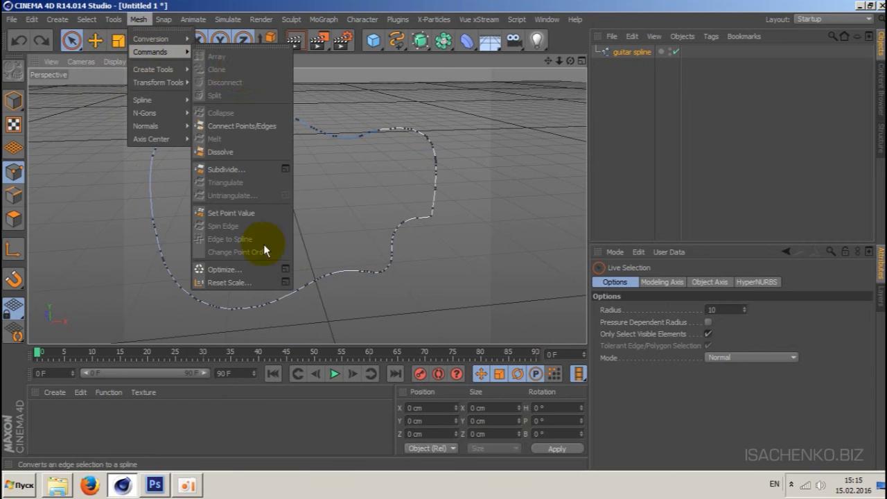
pyautogui.click(285, 271)
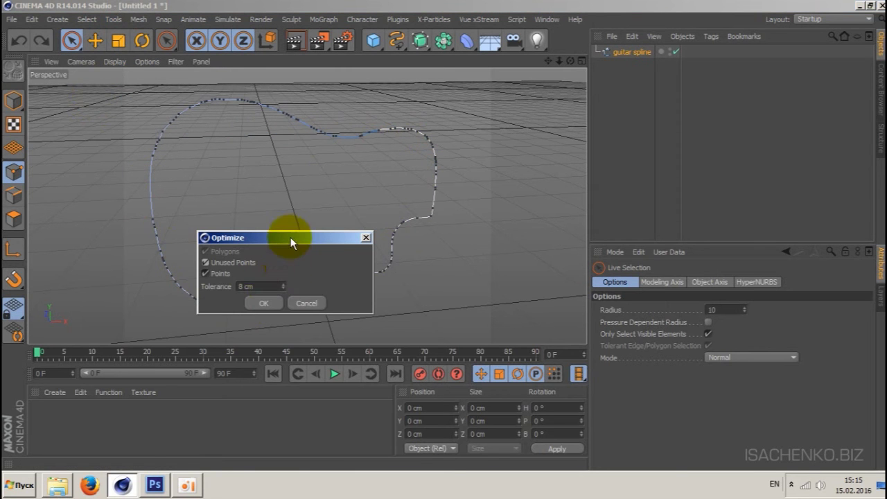
pyautogui.moveTo(293, 238); pyautogui.dragTo(425, 249)
pyautogui.click(415, 293)
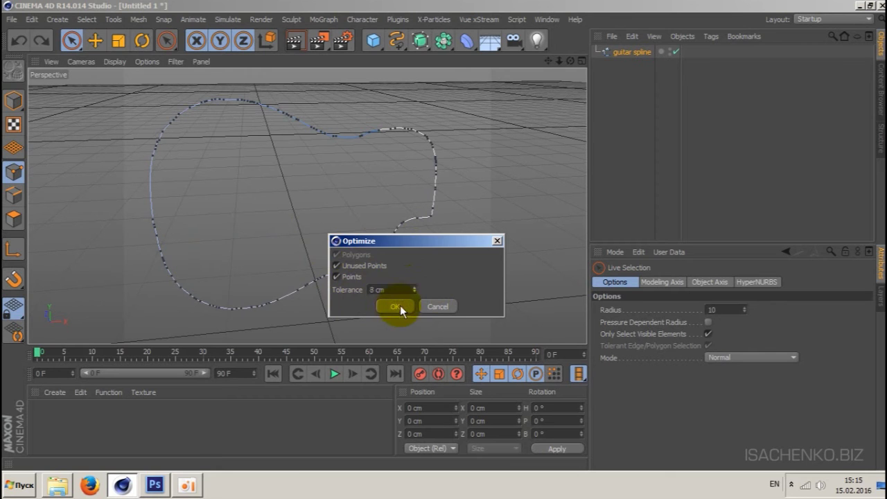
pyautogui.click(397, 306)
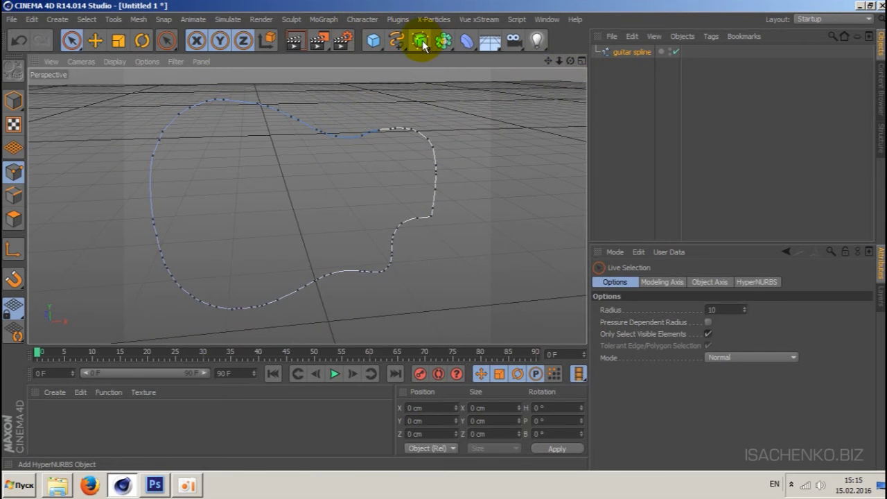
# - Add a Loft NURBS and create an offset copy, guitar spline.1, behind the guitar spline
pyautogui.moveTo(424, 46); pyautogui.dragTo(551, 83)
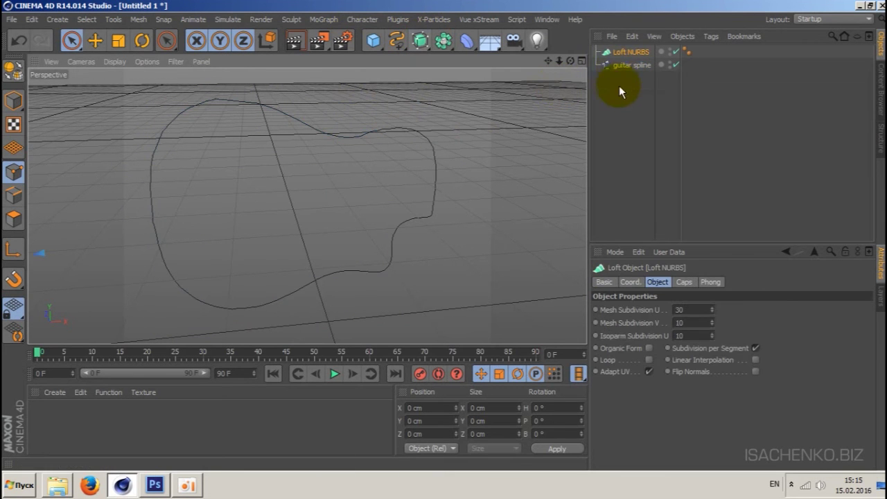
pyautogui.click(621, 65)
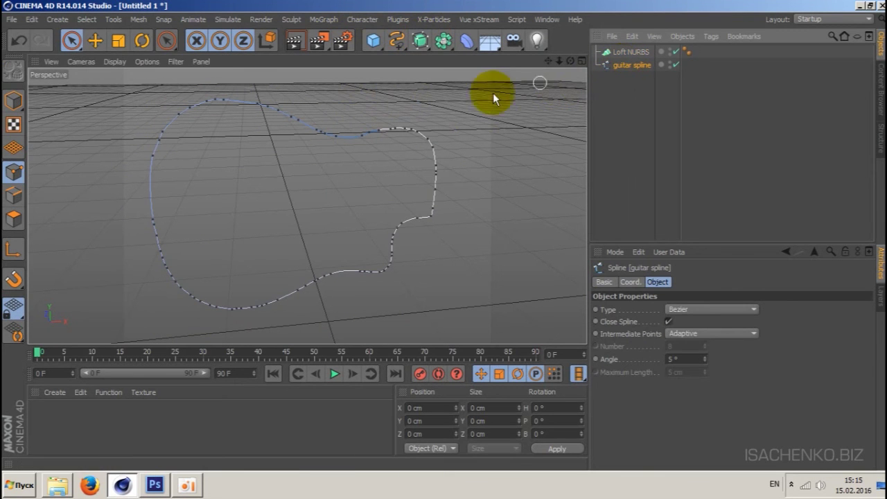
pyautogui.click(13, 101)
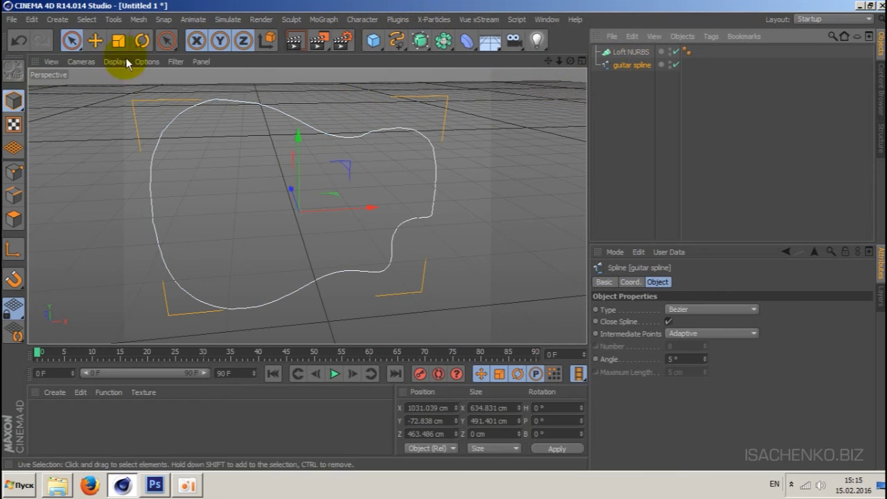
pyautogui.click(95, 40)
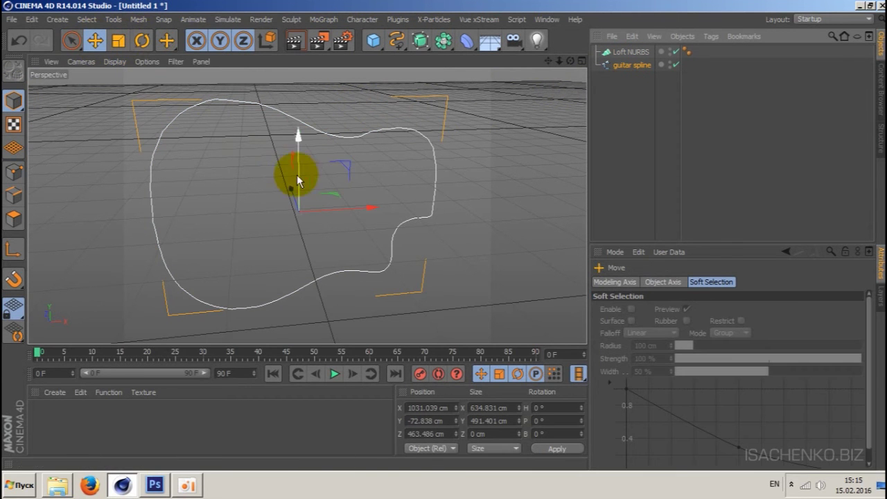
pyautogui.keyDown('ctrl'); pyautogui.moveTo(290, 194); pyautogui.dragTo(283, 178); pyautogui.keyUp('ctrl')
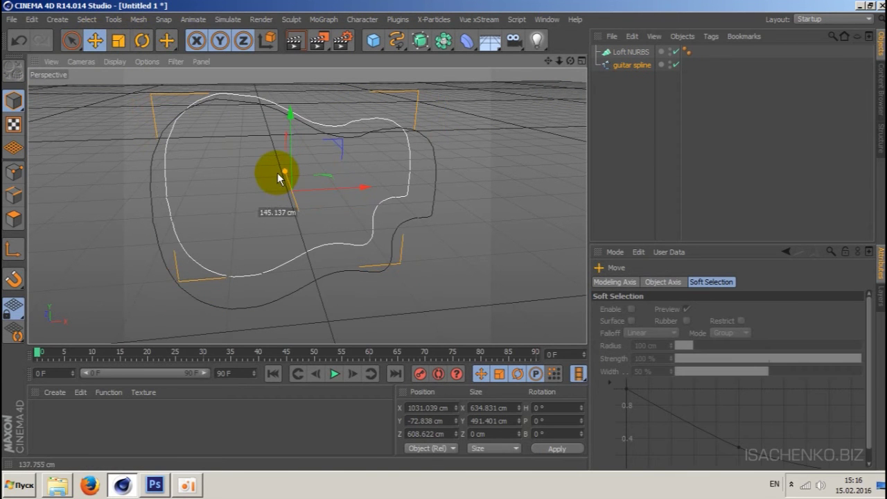
pyautogui.moveTo(570, 61); pyautogui.dragTo(562, 108)
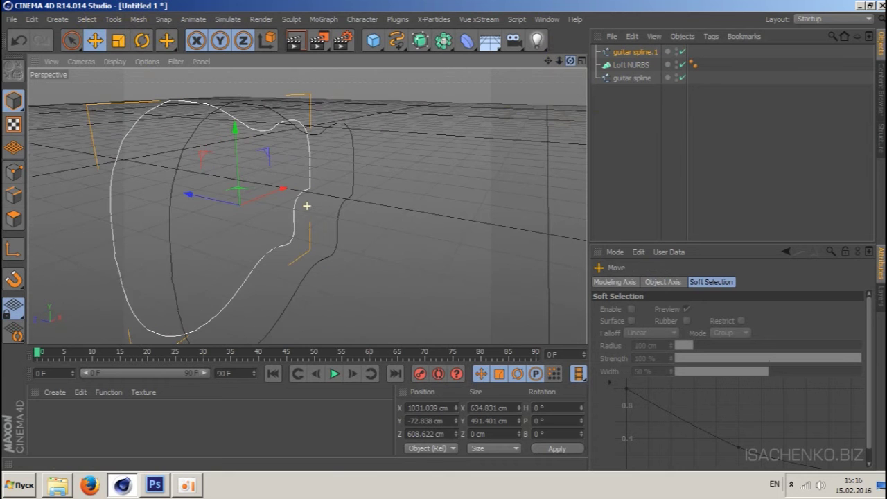
# - Place Loft NURBS above the splines and nest guitar spline.1 and guitar spline inside it
pyautogui.moveTo(631, 69); pyautogui.dragTo(633, 47)
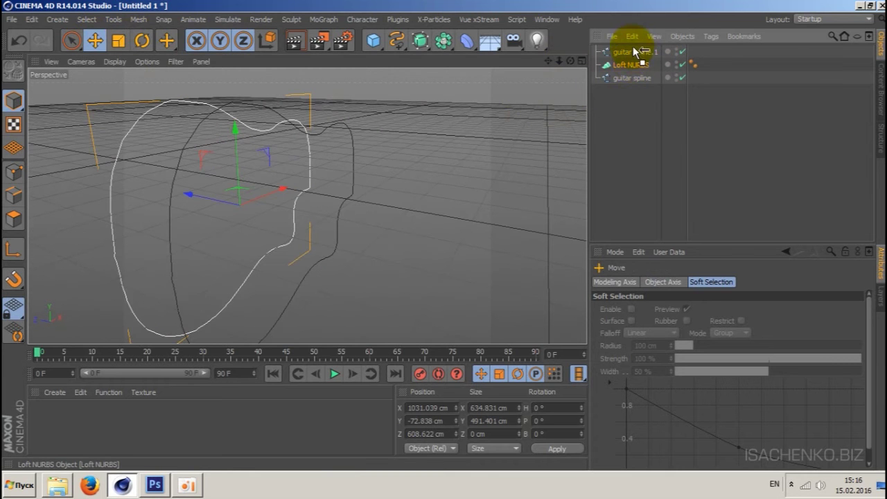
pyautogui.click(632, 65)
pyautogui.keyDown('ctrl'); pyautogui.click(625, 78); pyautogui.keyUp('ctrl')
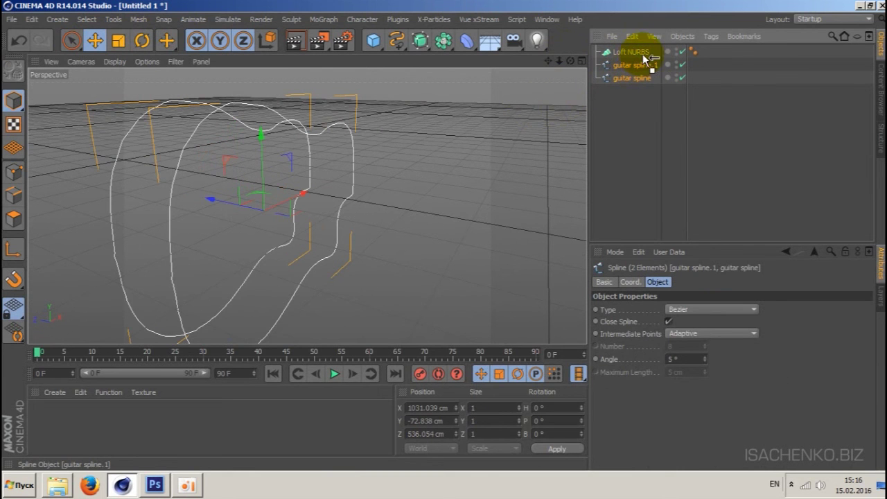
pyautogui.moveTo(642, 54); pyautogui.dragTo(637, 52)
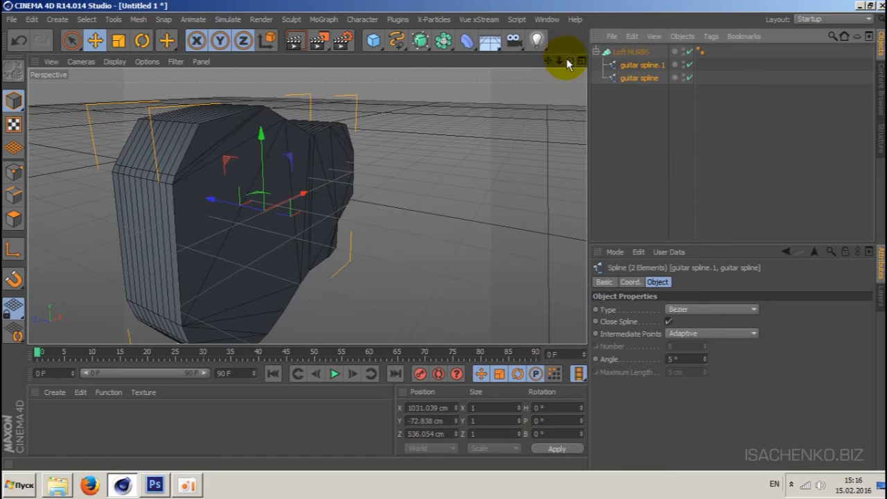
# - Set the Loft NURBS cap type to N-gons
pyautogui.click(636, 52)
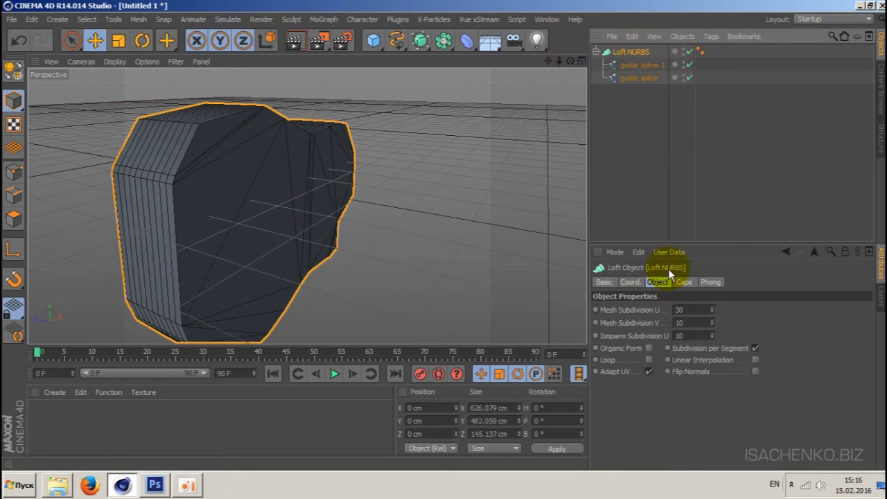
pyautogui.click(683, 283)
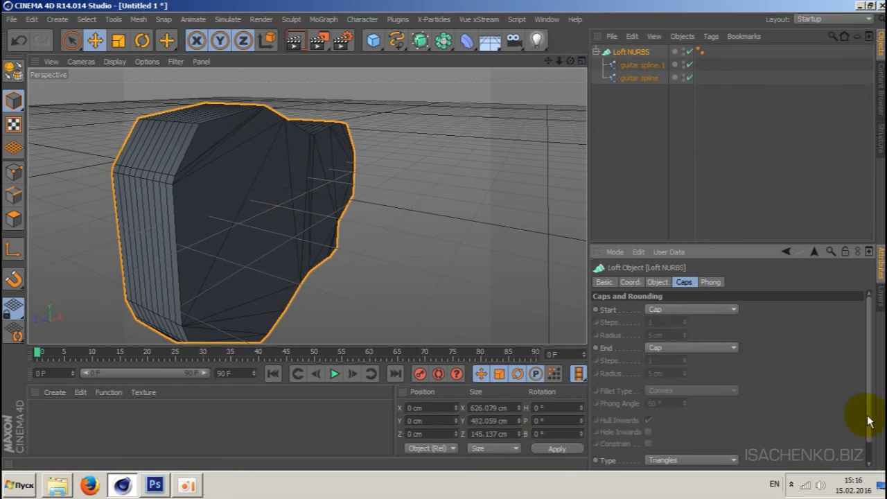
pyautogui.scroll(-1, 863, 416)
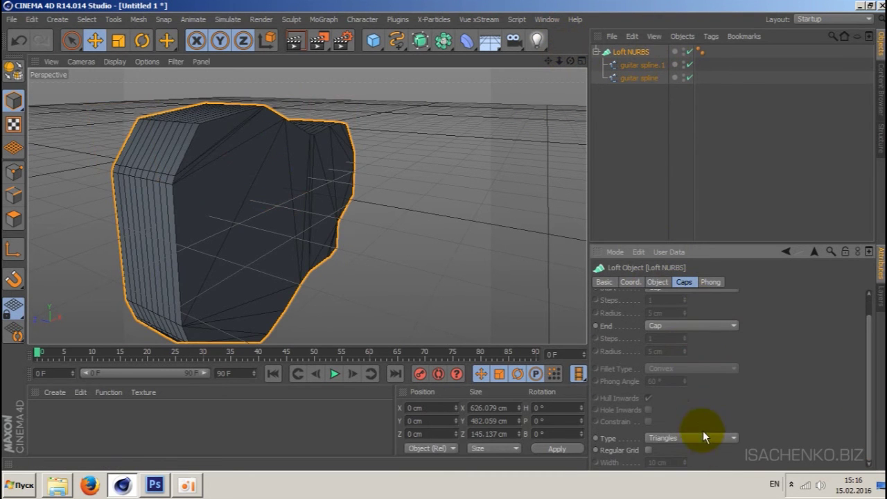
pyautogui.click(700, 439)
pyautogui.click(675, 426)
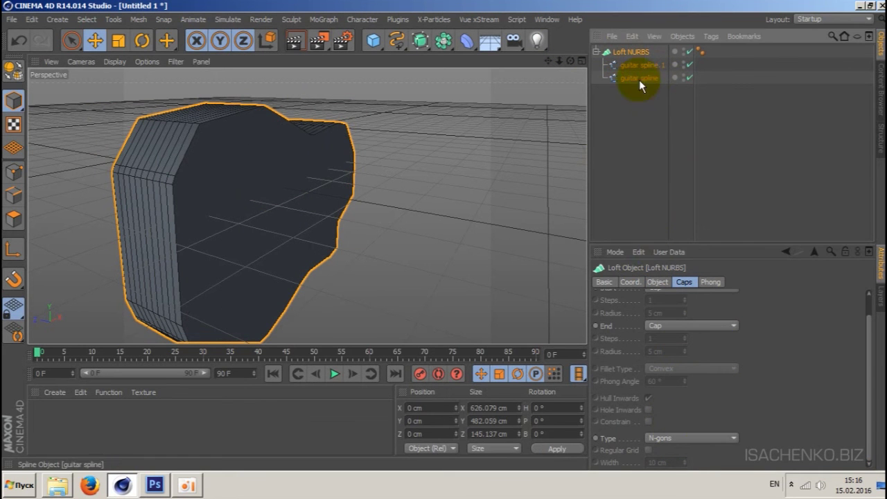
# - Raise the loft's Mesh Subdivision U to 50
pyautogui.click(655, 282)
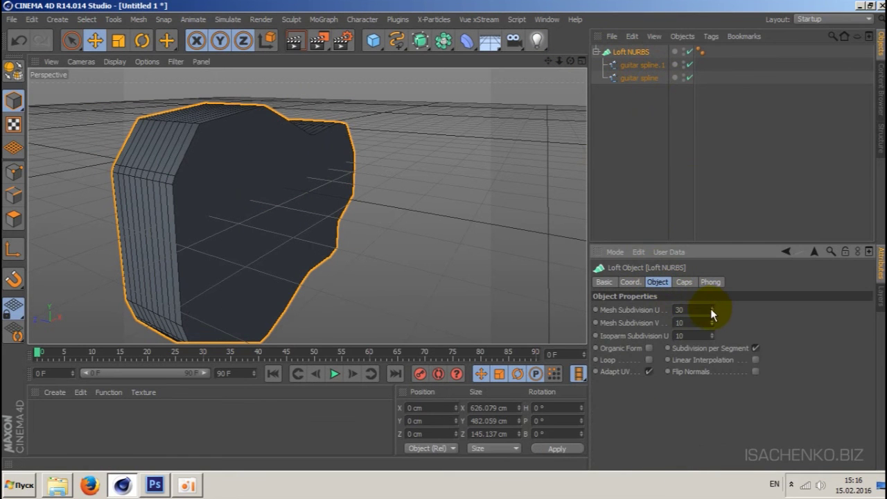
pyautogui.moveTo(710, 309)
pyautogui.mouseDown()
pyautogui.moveTo(711, 296)
pyautogui.moveTo(712, 320)
pyautogui.mouseUp()
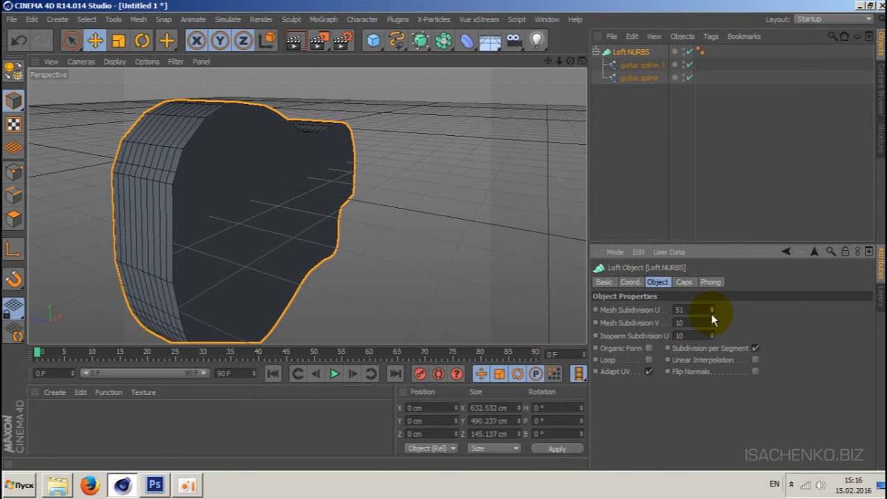
pyautogui.moveTo(569, 62)
pyautogui.mouseDown()
pyautogui.moveTo(547, 66)
pyautogui.moveTo(563, 61)
pyautogui.moveTo(306, 206)
pyautogui.moveTo(571, 60)
pyautogui.moveTo(549, 63)
pyautogui.moveTo(560, 63)
pyautogui.mouseUp()
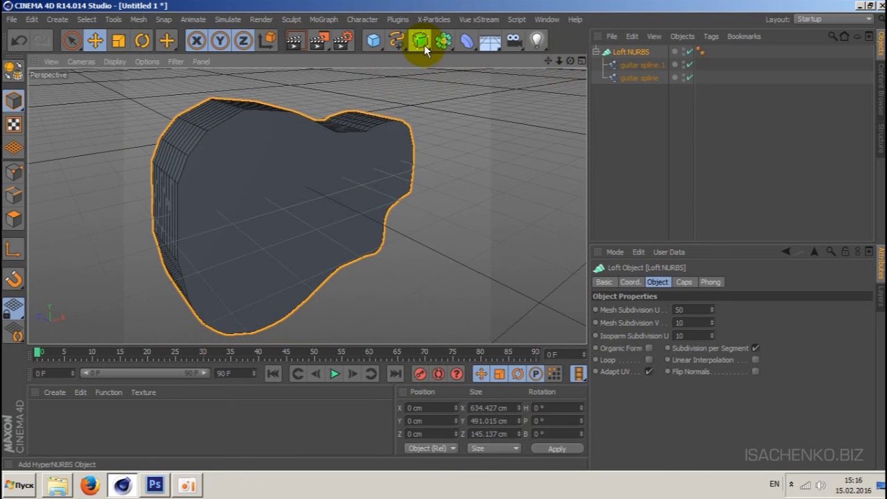
# - Add a HyperNURBS, nest Loft NURBS inside it, and set Subdivision Editor to 1
pyautogui.click(424, 44)
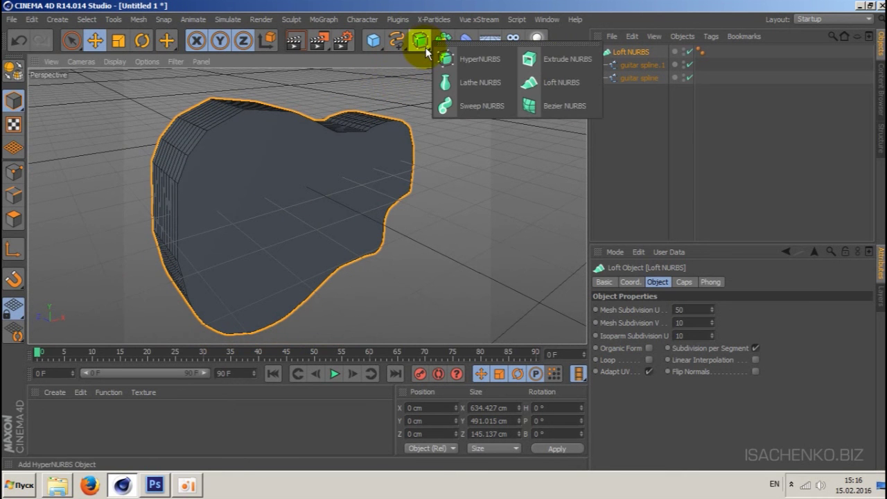
pyautogui.click(476, 60)
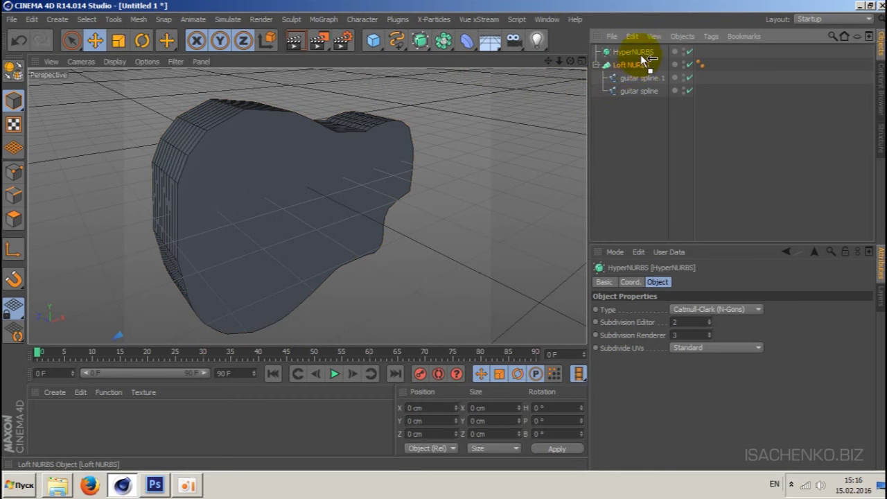
pyautogui.moveTo(630, 67); pyautogui.dragTo(643, 50)
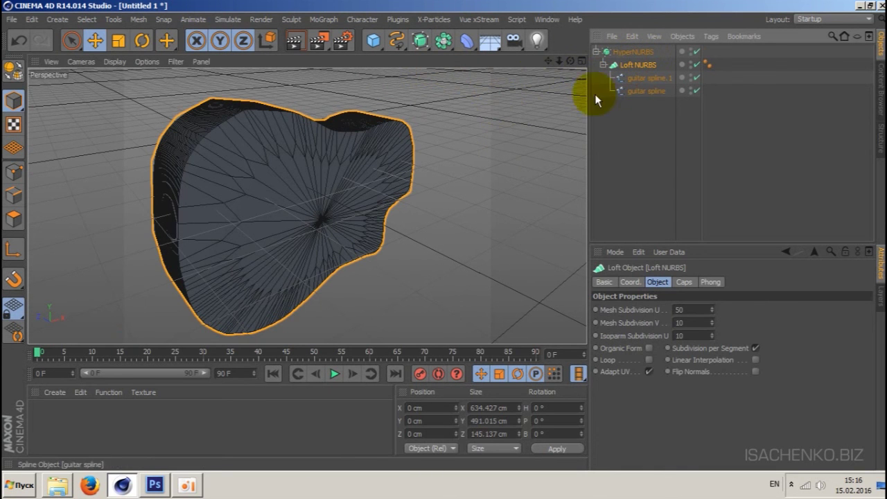
pyautogui.click(630, 119)
pyautogui.click(629, 52)
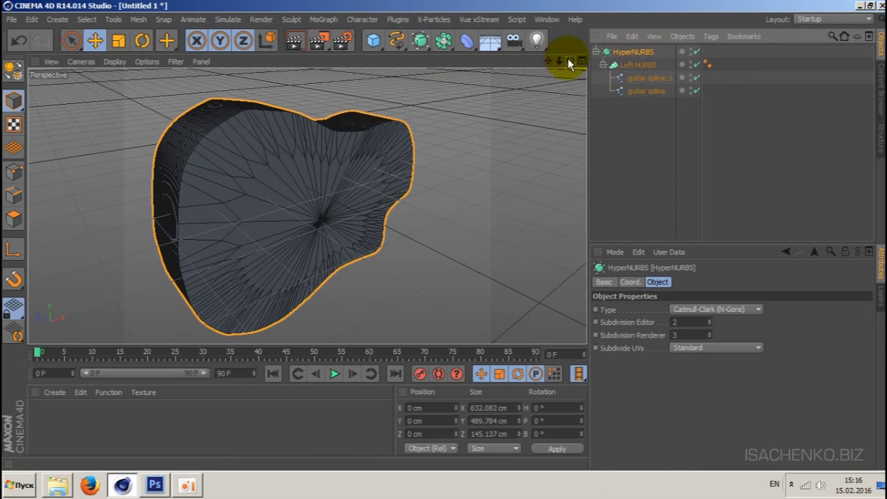
pyautogui.moveTo(569, 61)
pyautogui.mouseDown()
pyautogui.moveTo(548, 69)
pyautogui.moveTo(571, 62)
pyautogui.mouseUp()
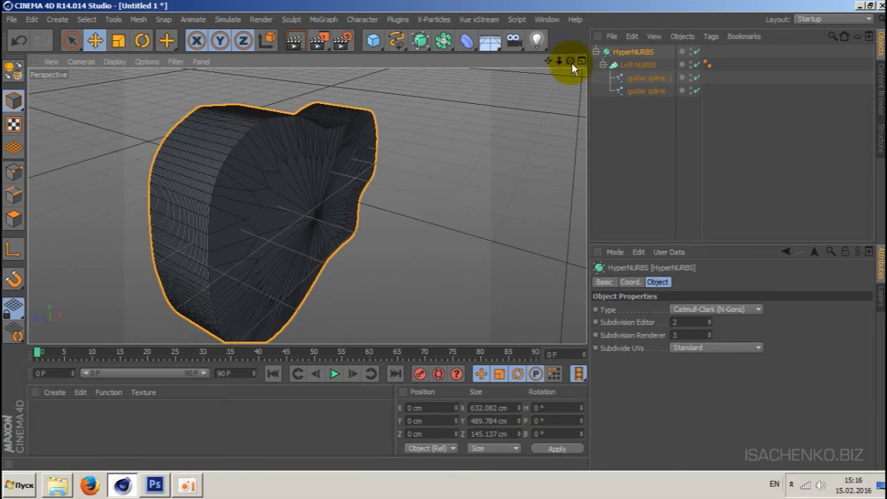
pyautogui.click(710, 324)
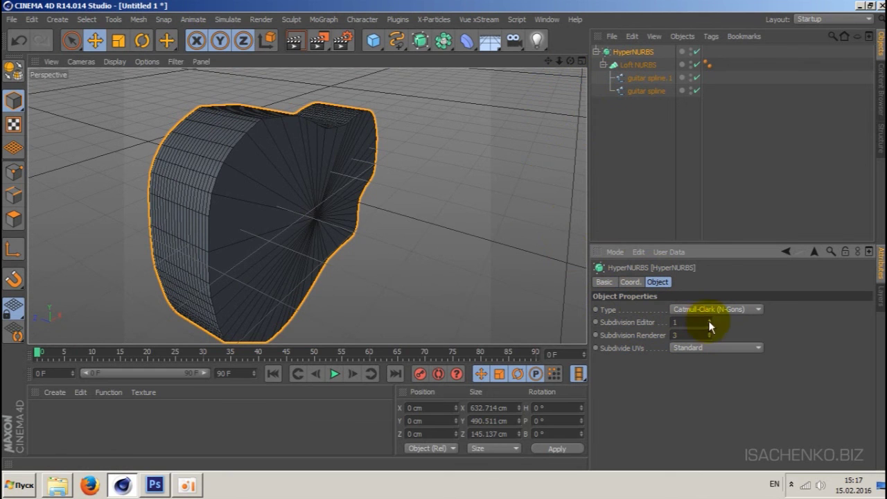
# - Orbit the view to inspect the smoothed guitar body from side, top and front
pyautogui.moveTo(571, 61); pyautogui.dragTo(443, 76)
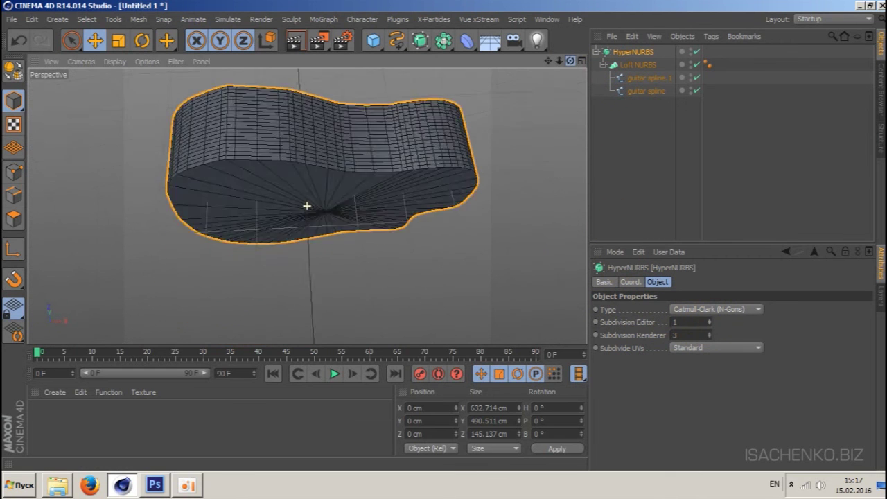
pyautogui.moveTo(307, 205); pyautogui.dragTo(307, 206)
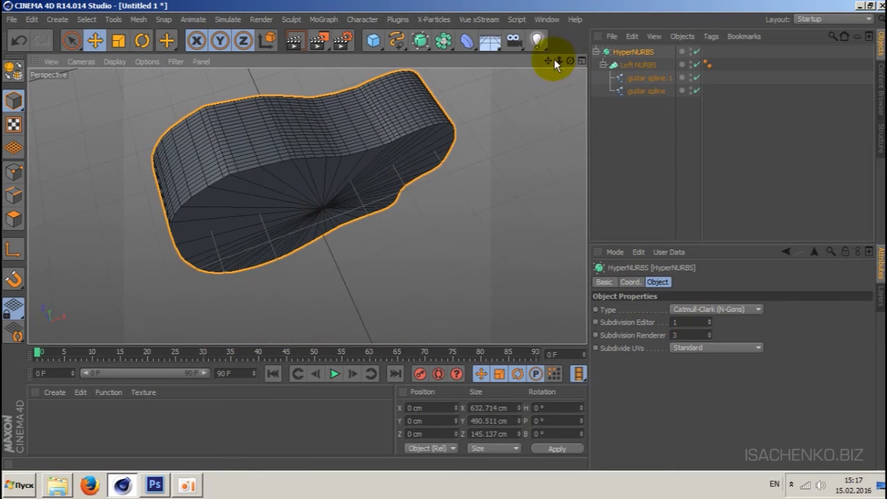
pyautogui.moveTo(555, 61)
pyautogui.mouseDown()
pyautogui.moveTo(307, 206)
pyautogui.moveTo(572, 60)
pyautogui.moveTo(547, 63)
pyautogui.mouseUp()
pyautogui.moveTo(307, 206); pyautogui.dragTo(550, 63)
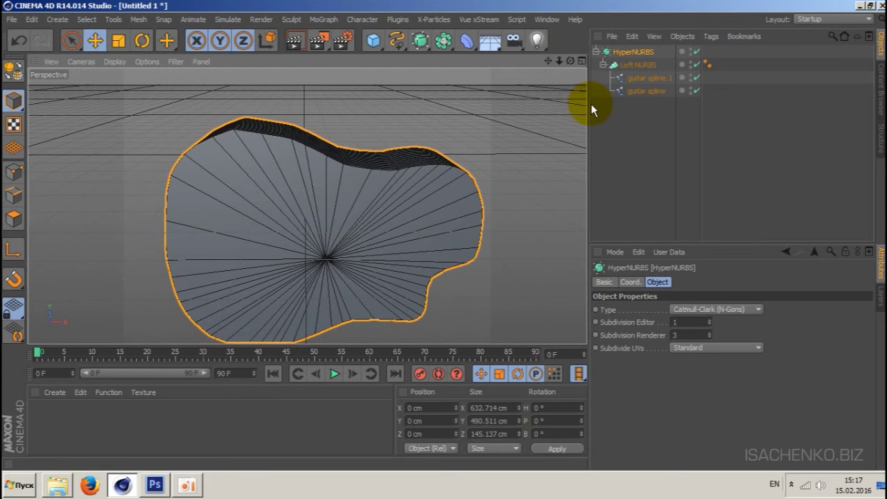
pyautogui.moveTo(570, 61); pyautogui.dragTo(307, 206)
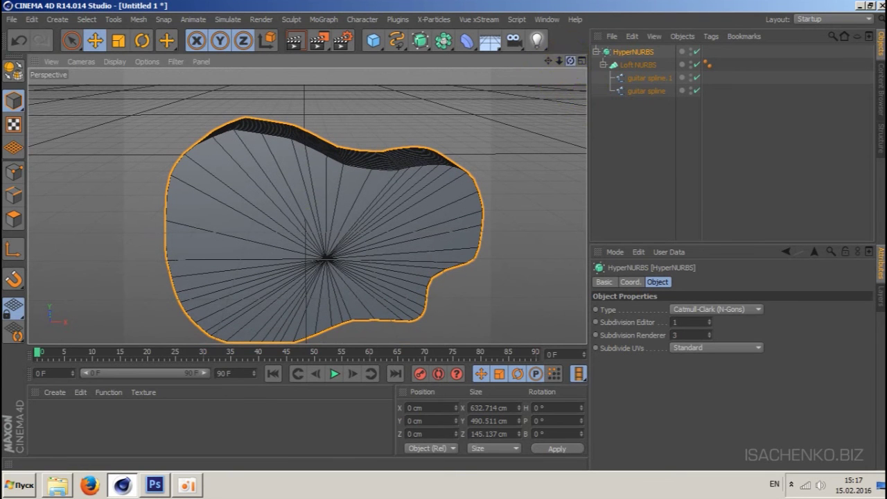
pyautogui.moveTo(556, 58); pyautogui.dragTo(307, 205)
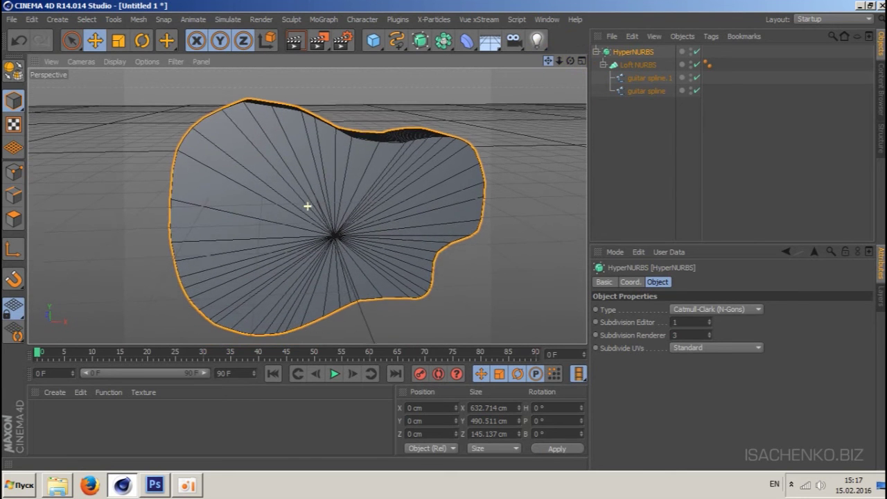
pyautogui.moveTo(574, 61); pyautogui.dragTo(570, 62)
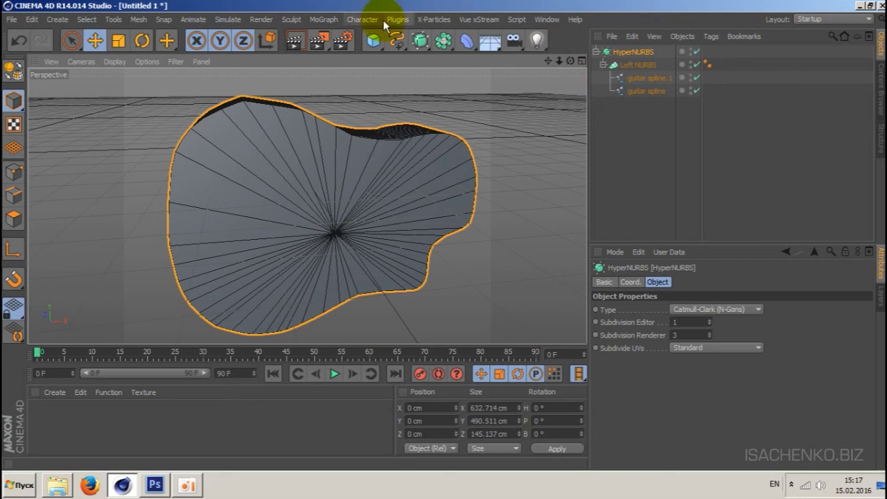
# - Pull guitar spline out of the loft, then delete HyperNURBS, Loft NURBS and both guitar splines
pyautogui.click(324, 20)
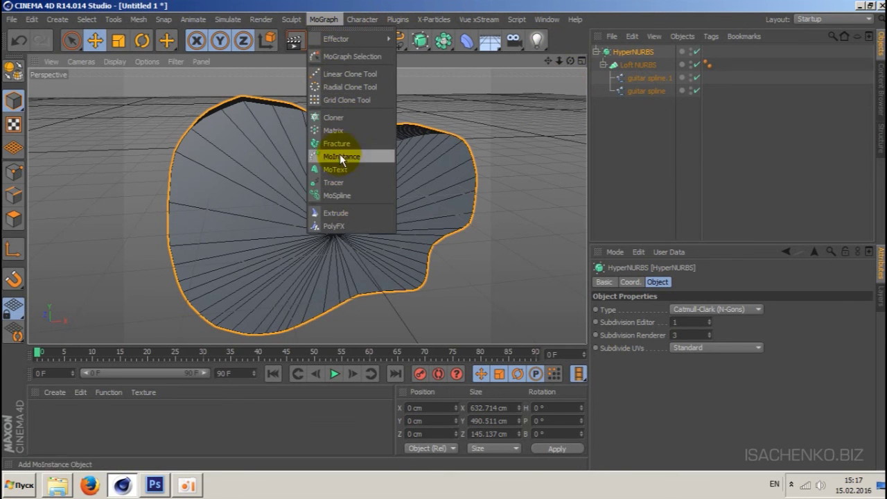
pyautogui.click(330, 21)
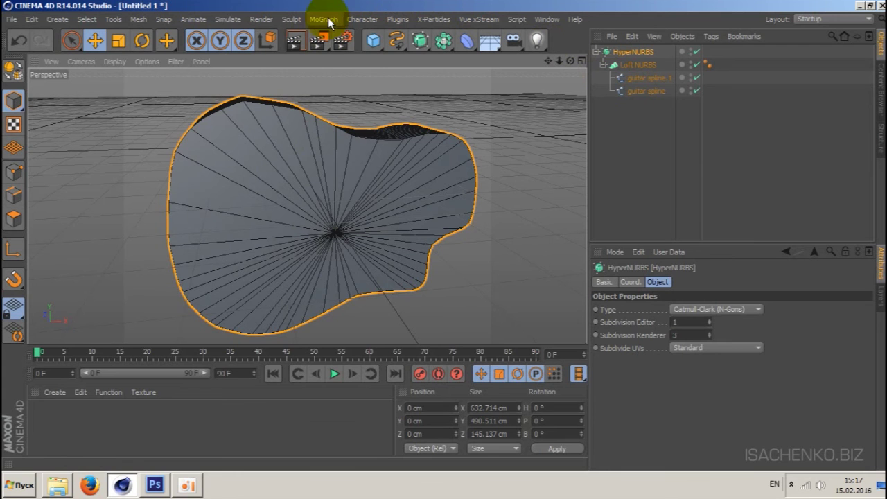
pyautogui.click(644, 90)
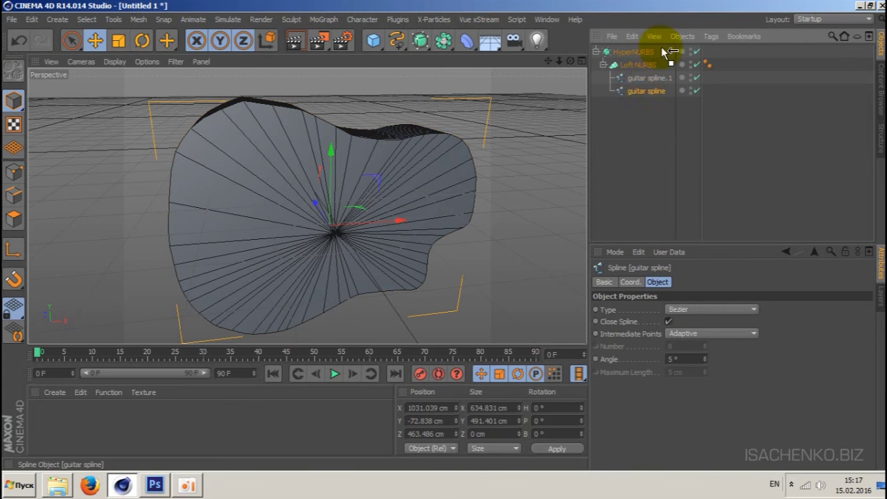
pyautogui.moveTo(641, 91); pyautogui.dragTo(640, 47)
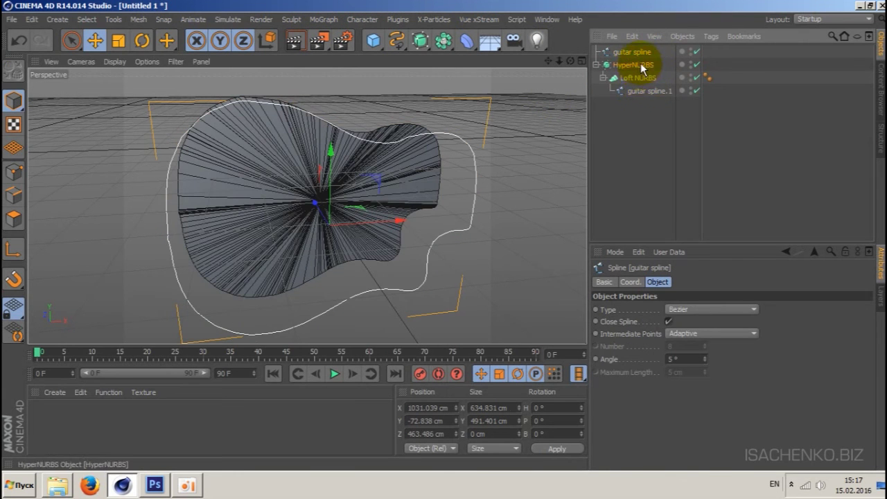
pyautogui.click(633, 64)
pyautogui.keyDown('shift'); pyautogui.click(645, 90); pyautogui.keyUp('shift')
pyautogui.press('Delete')
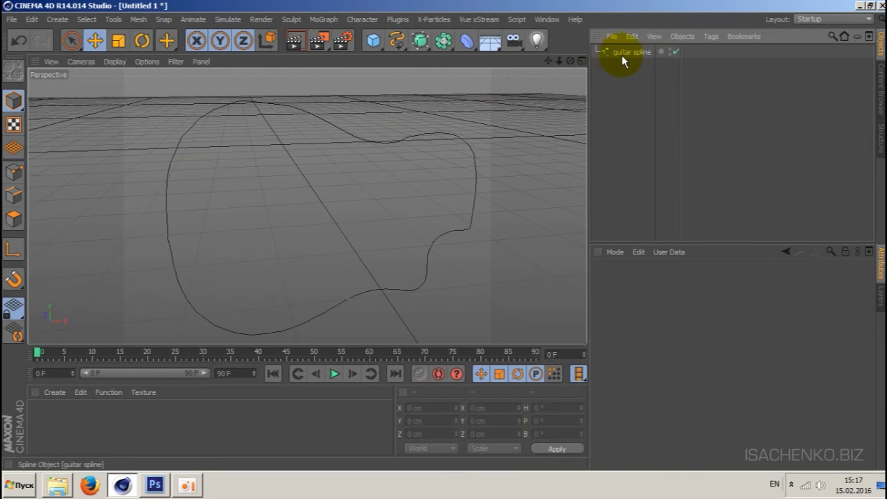
pyautogui.click(626, 53)
pyautogui.press('Delete')
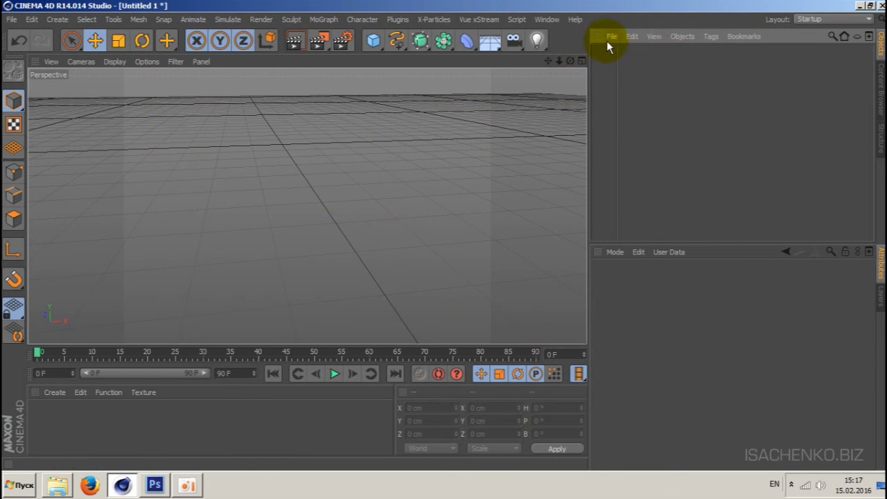
# - Merge guitar spline.ai into the scene, accepting the Illustrator import settings
pyautogui.click(609, 38)
pyautogui.click(659, 53)
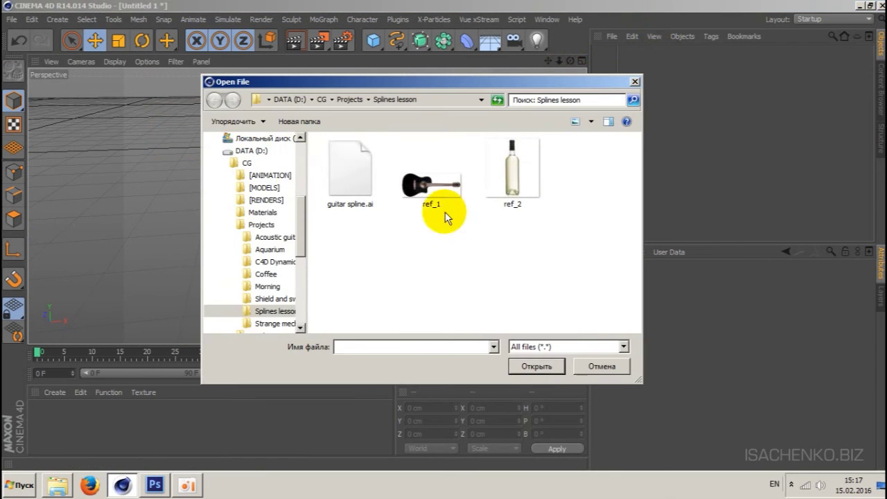
pyautogui.click(343, 166)
pyautogui.click(536, 366)
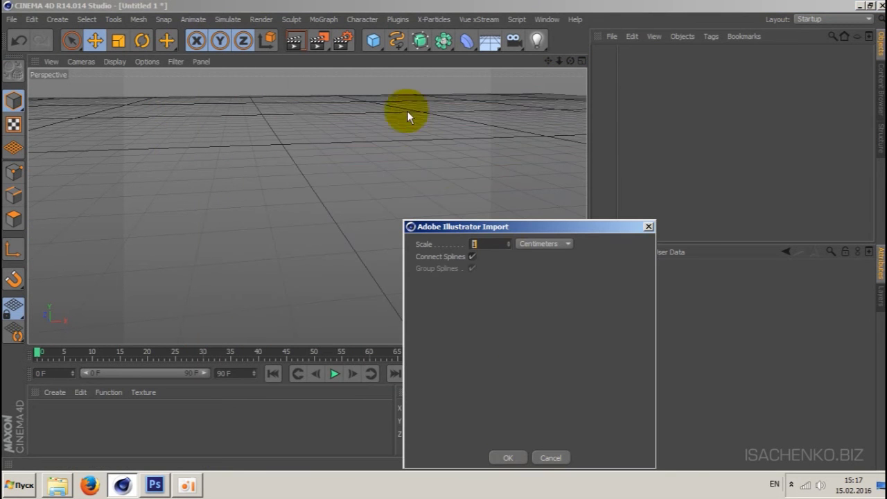
pyautogui.click(508, 459)
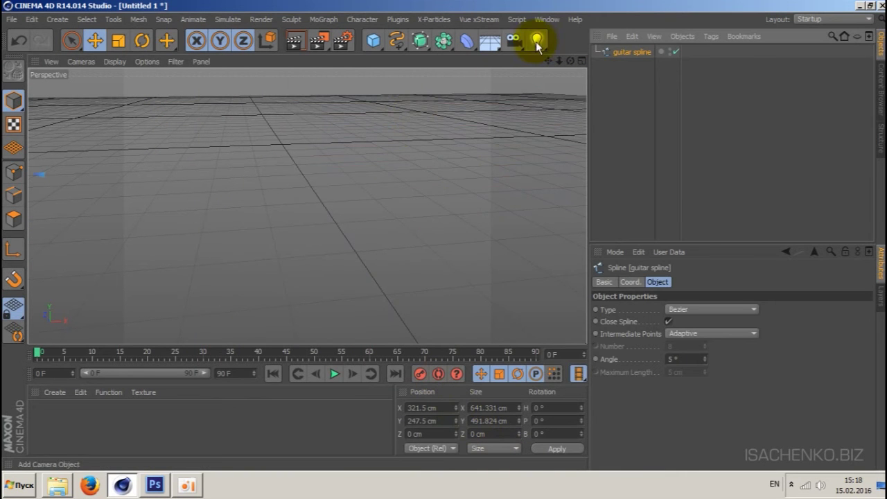
pyautogui.scroll(-3, 307, 206)
pyautogui.scroll(-3, 307, 205)
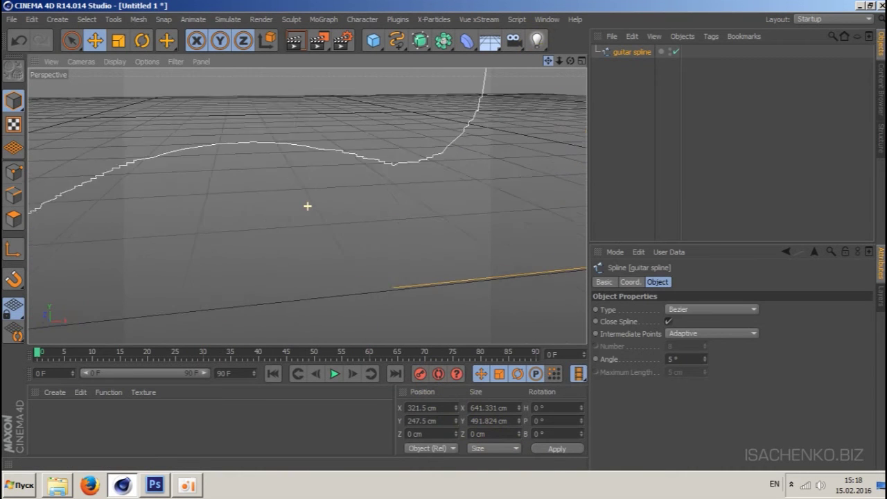
# - Reset the guitar spline's position to 0,0,0 with Reset PSR and disable it in the viewport
pyautogui.moveTo(553, 63); pyautogui.dragTo(307, 204)
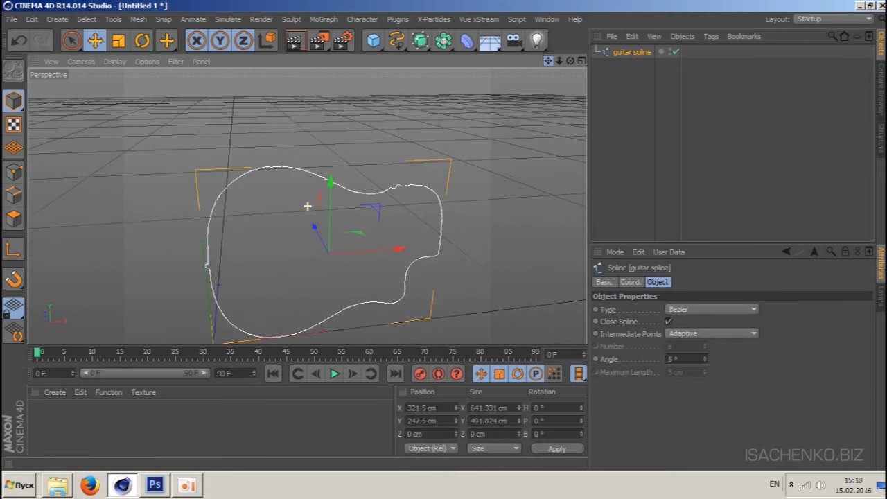
pyautogui.click(362, 21)
pyautogui.moveTo(377, 52)
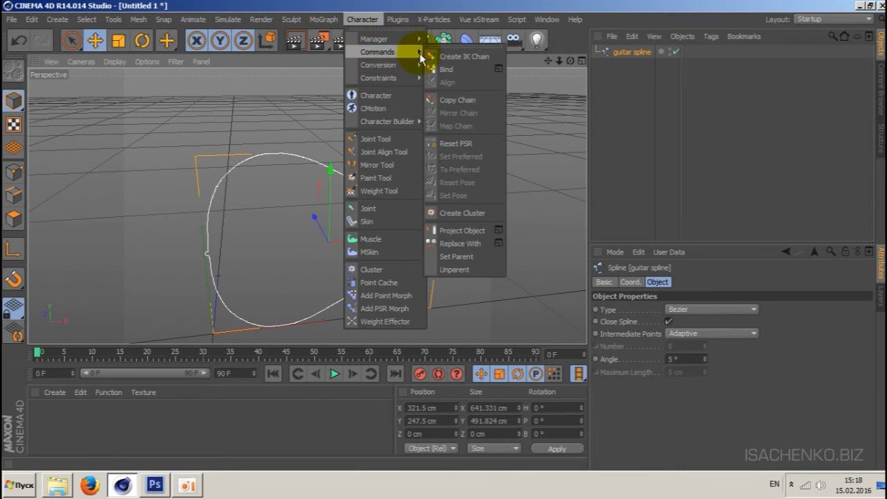
pyautogui.click(457, 144)
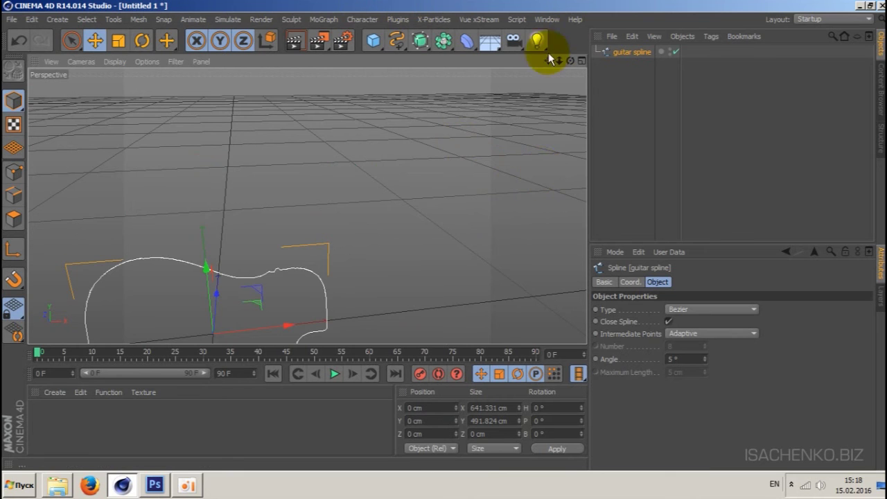
pyautogui.moveTo(548, 61); pyautogui.dragTo(307, 206)
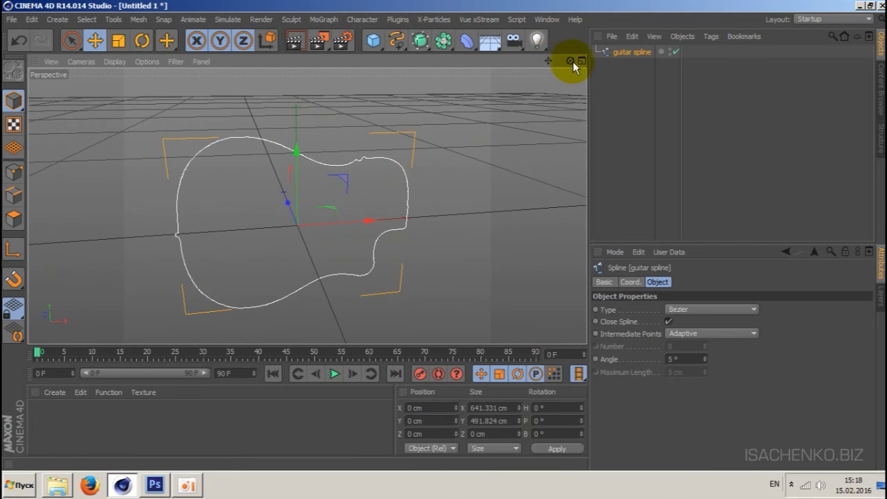
pyautogui.moveTo(571, 61); pyautogui.dragTo(573, 62)
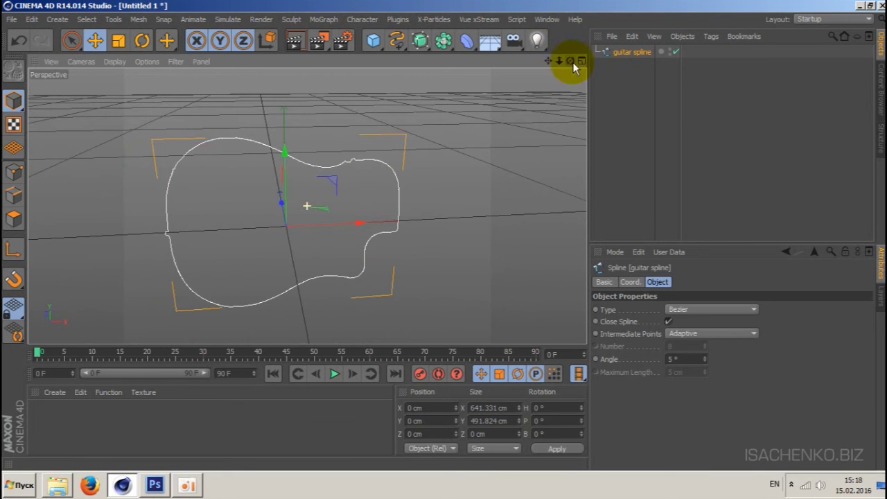
pyautogui.click(676, 51)
# - Add a MoSpline and try its Start and End values, leaving them at 0% and 100%
pyautogui.click(323, 18)
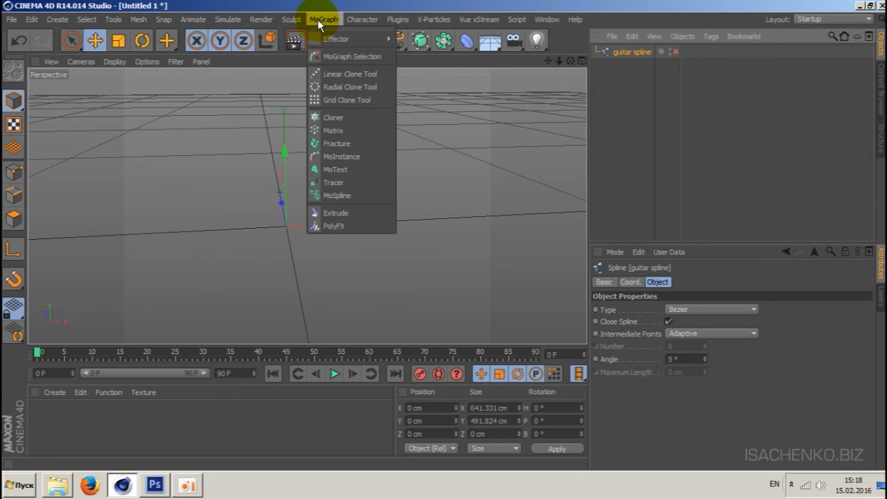
pyautogui.click(338, 185)
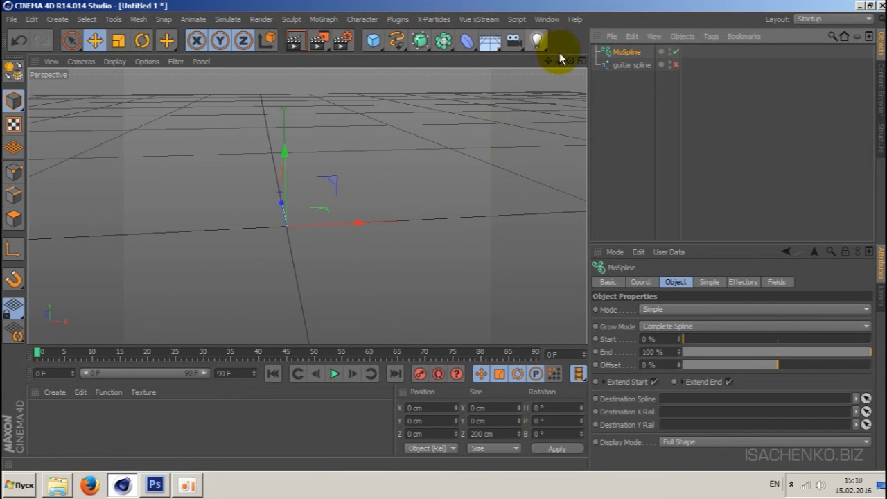
pyautogui.moveTo(569, 61); pyautogui.dragTo(548, 63)
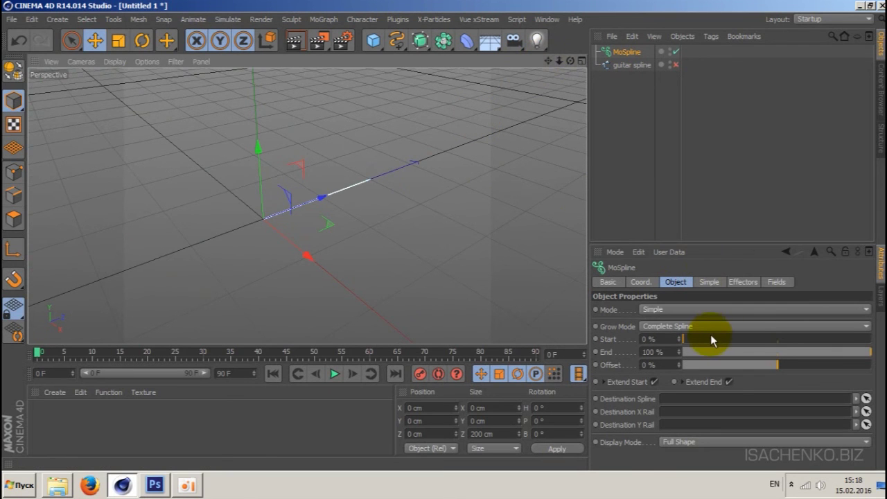
pyautogui.moveTo(708, 337); pyautogui.dragTo(671, 343)
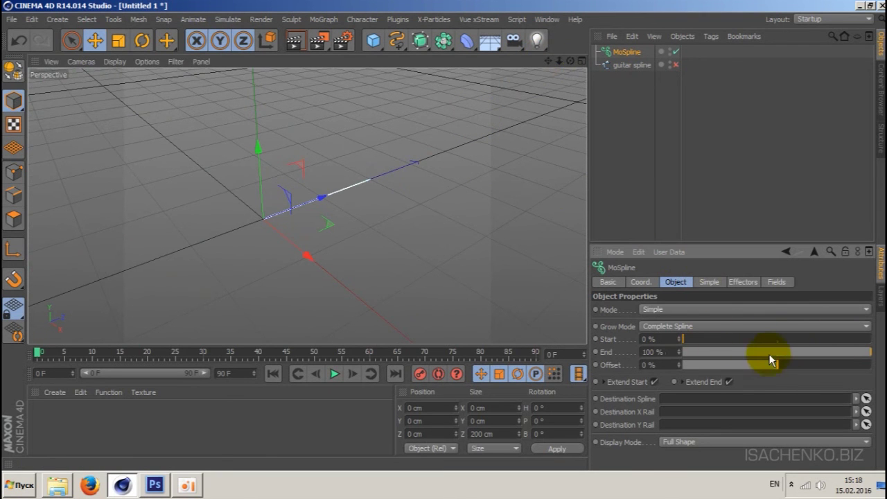
pyautogui.moveTo(768, 354); pyautogui.dragTo(870, 352)
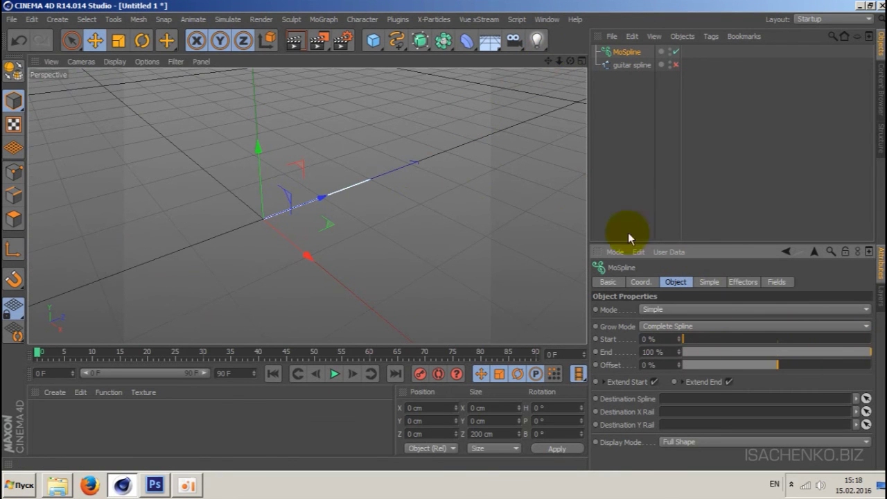
pyautogui.moveTo(559, 62); pyautogui.dragTo(559, 67)
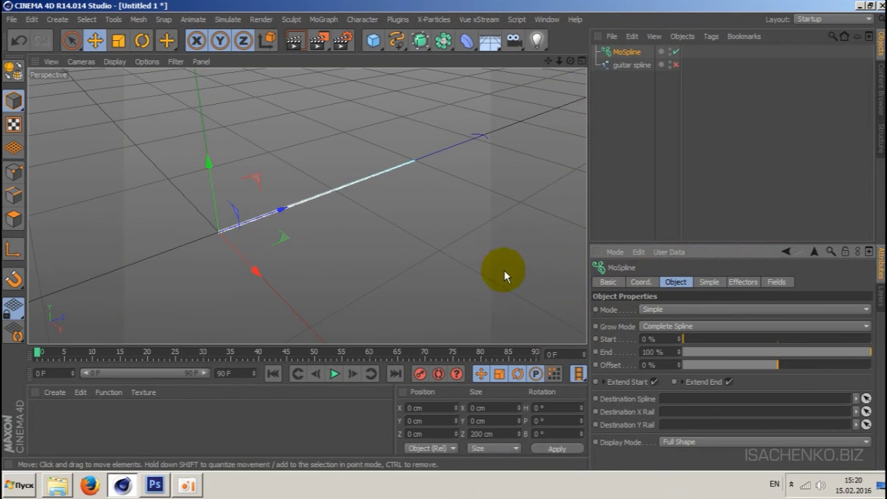
# - Raise the MoSpline's Segments to 25 and experiment with its Angle, Curve, Bend and Twist values
pyautogui.click(714, 285)
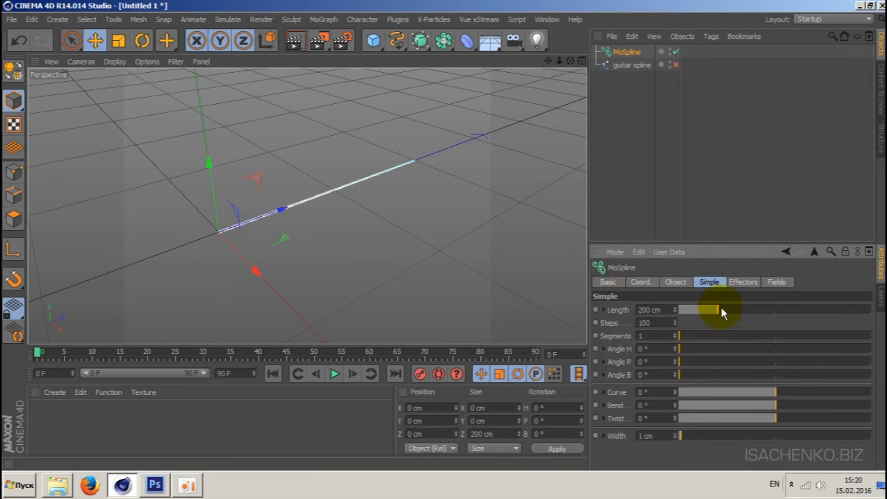
pyautogui.moveTo(697, 339)
pyautogui.mouseDown()
pyautogui.moveTo(733, 349)
pyautogui.moveTo(708, 374)
pyautogui.mouseUp()
pyautogui.moveTo(774, 393); pyautogui.dragTo(832, 408)
pyautogui.moveTo(776, 418)
pyautogui.mouseDown()
pyautogui.moveTo(816, 417)
pyautogui.moveTo(753, 417)
pyautogui.moveTo(816, 420)
pyautogui.moveTo(802, 420)
pyautogui.mouseUp()
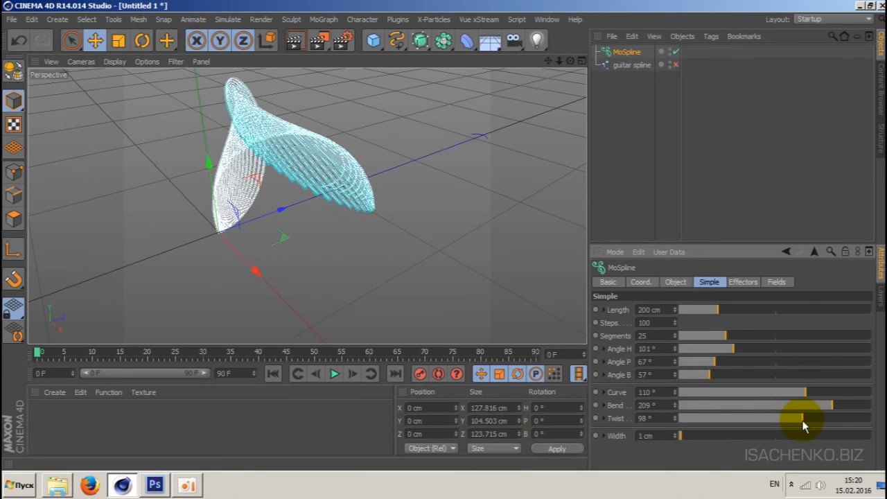
# - Undo the angle and shape changes so Angles, Curve, Bend and Twist return to 0
pyautogui.click(19, 43)
pyautogui.click(19, 43)
pyautogui.click(18, 43)
pyautogui.click(18, 43)
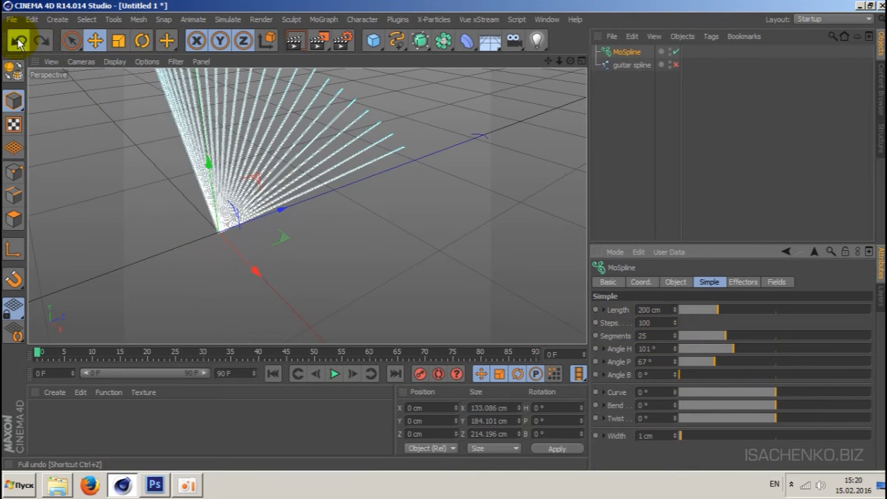
pyautogui.click(19, 43)
pyautogui.click(18, 43)
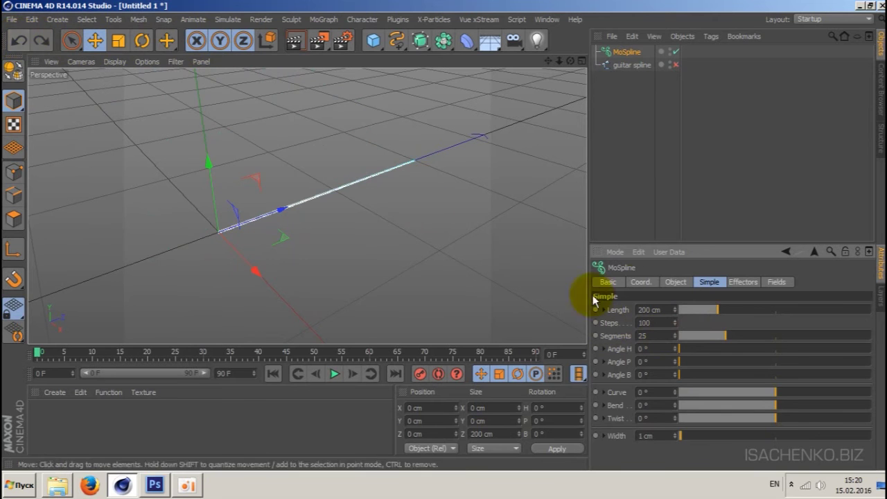
pyautogui.click(676, 282)
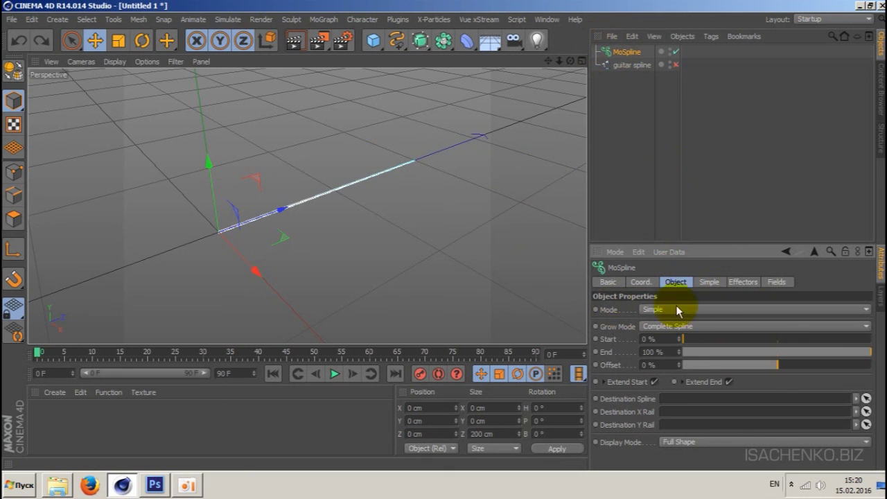
# - Set the MoSpline to Spline mode with guitar spline as its Source Spline
pyautogui.click(711, 310)
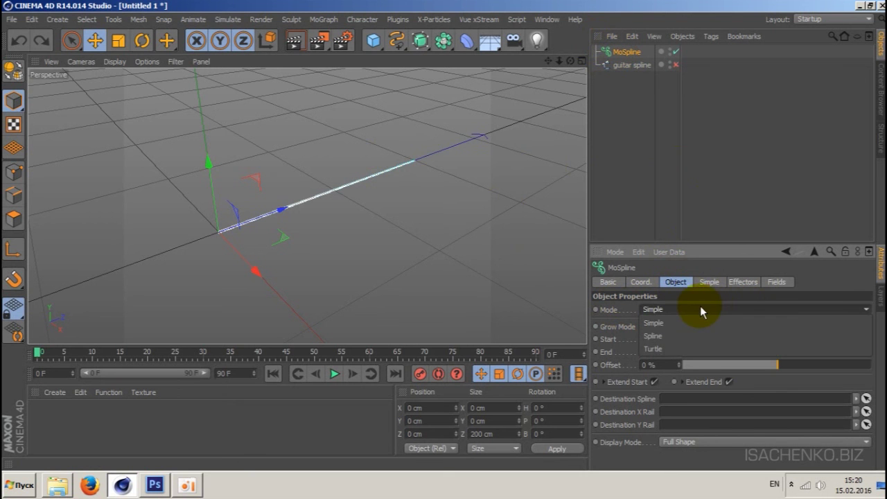
pyautogui.click(679, 335)
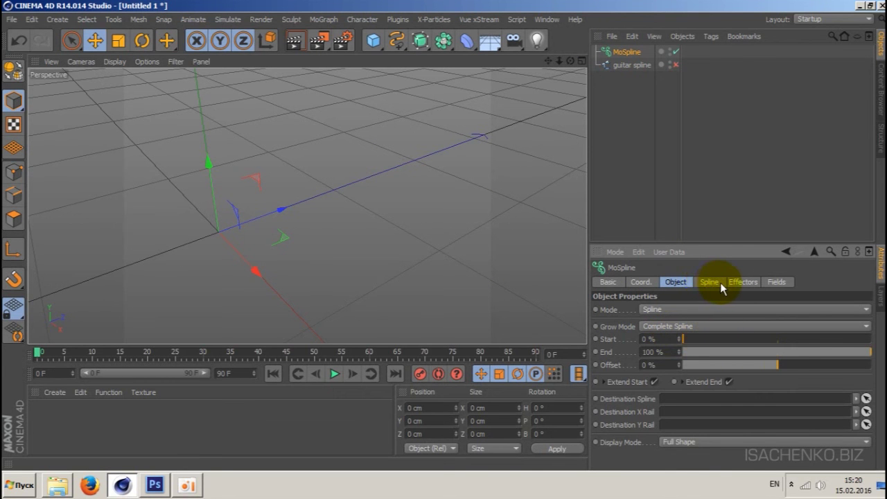
pyautogui.click(711, 282)
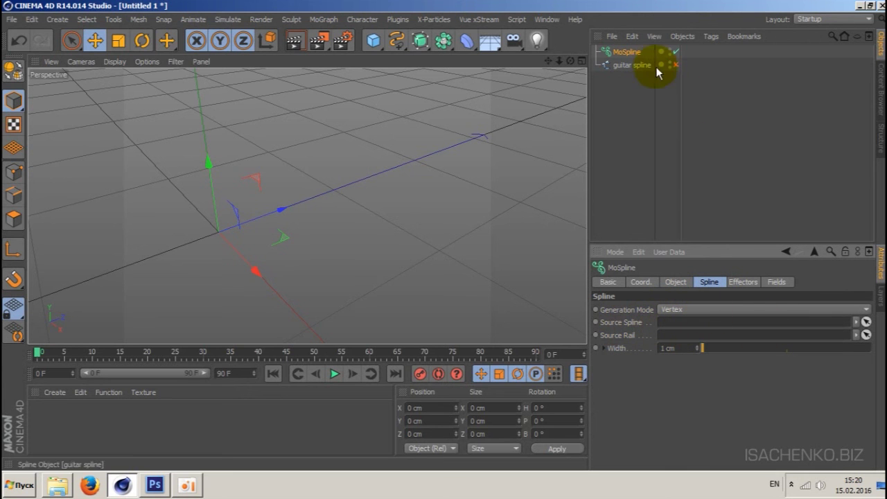
pyautogui.click(674, 64)
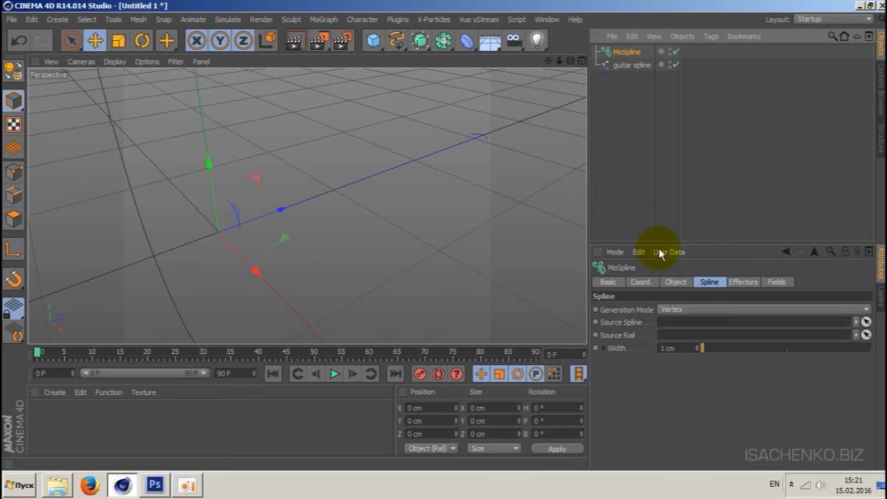
pyautogui.moveTo(559, 61); pyautogui.dragTo(307, 206)
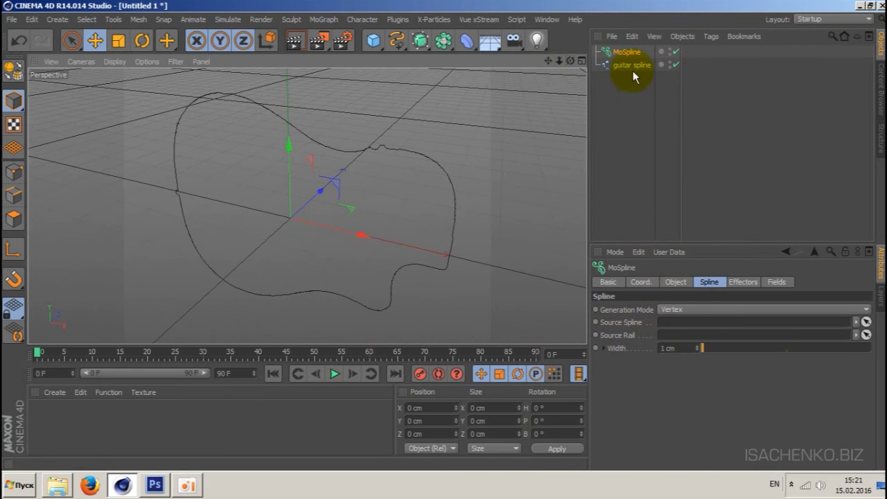
pyautogui.moveTo(633, 66); pyautogui.dragTo(690, 324)
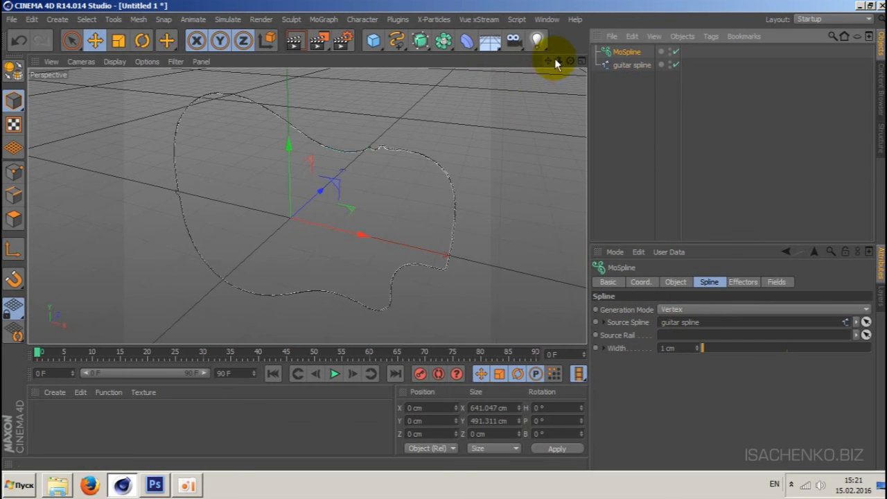
pyautogui.moveTo(560, 62); pyautogui.dragTo(602, 90)
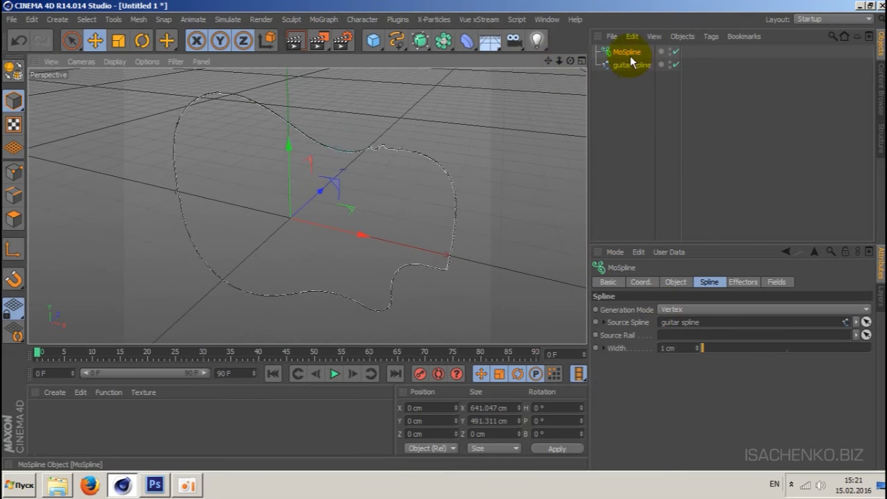
# - Hide the guitar spline and set the MoSpline's Generation Mode to Count with 80 points
pyautogui.click(676, 64)
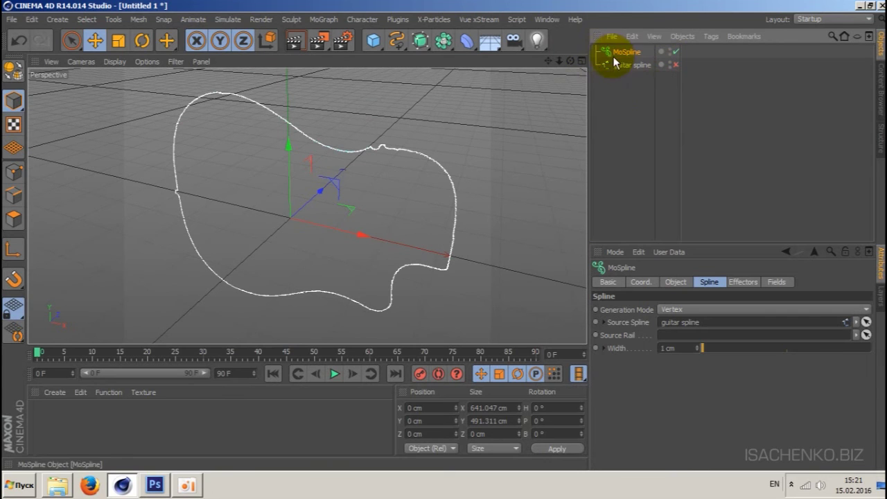
pyautogui.click(714, 307)
pyautogui.click(718, 306)
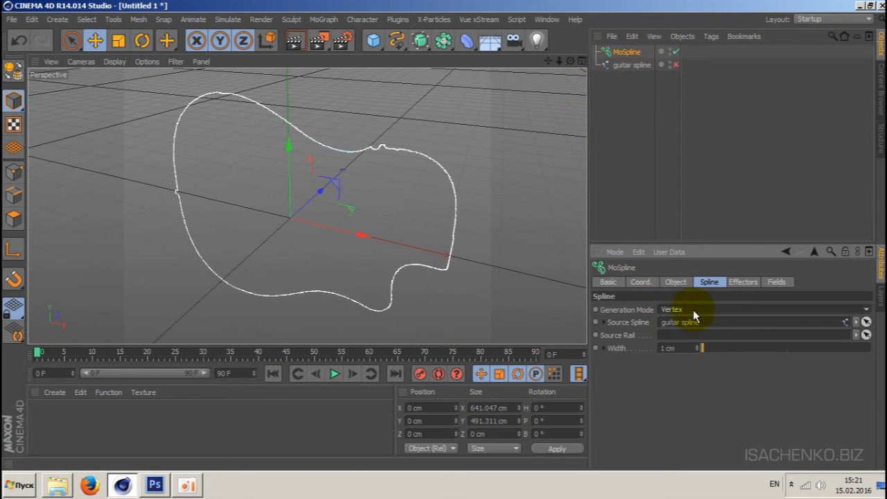
pyautogui.click(721, 308)
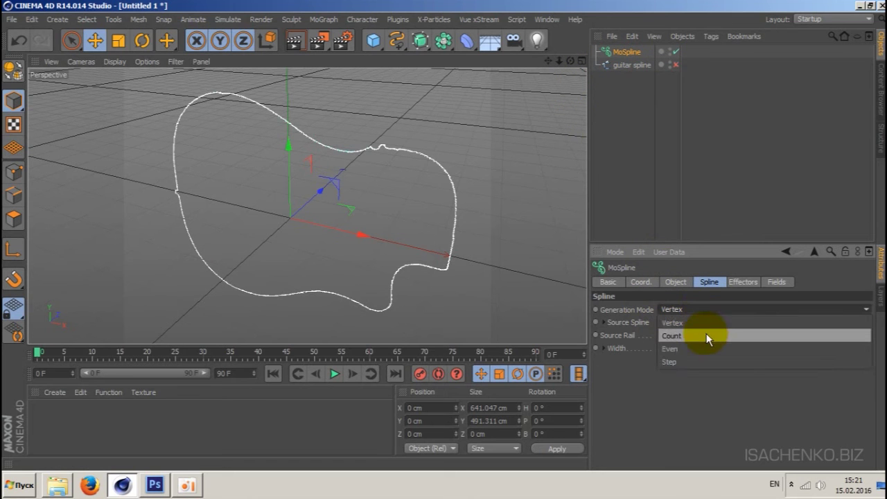
pyautogui.click(705, 335)
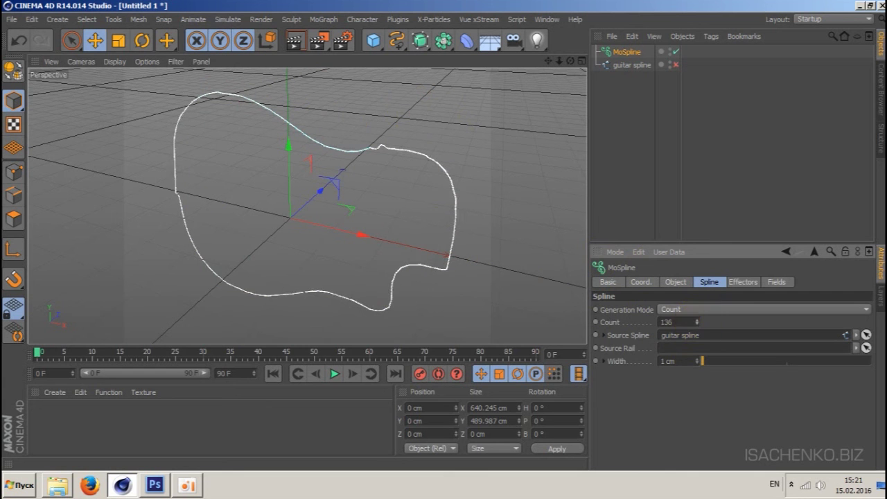
pyautogui.click(697, 312)
pyautogui.click(699, 312)
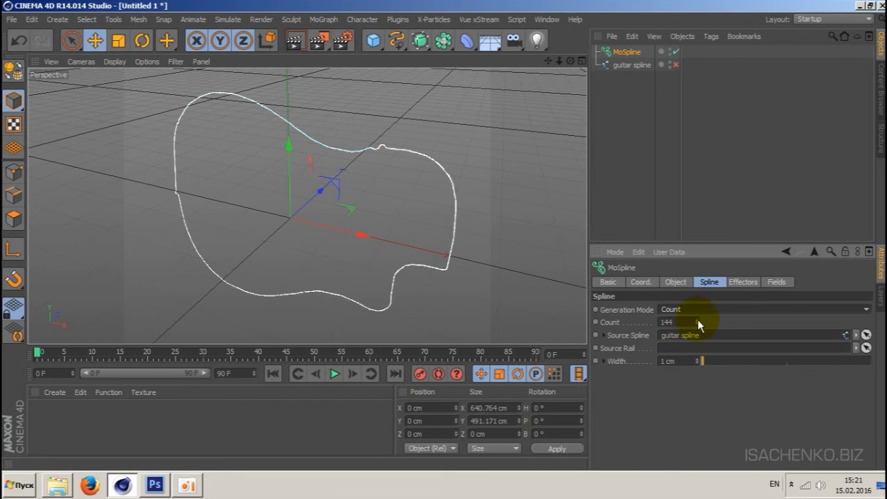
pyautogui.moveTo(697, 324)
pyautogui.mouseDown()
pyautogui.moveTo(666, 323)
pyautogui.moveTo(720, 323)
pyautogui.moveTo(702, 322)
pyautogui.mouseUp()
pyautogui.write('80')
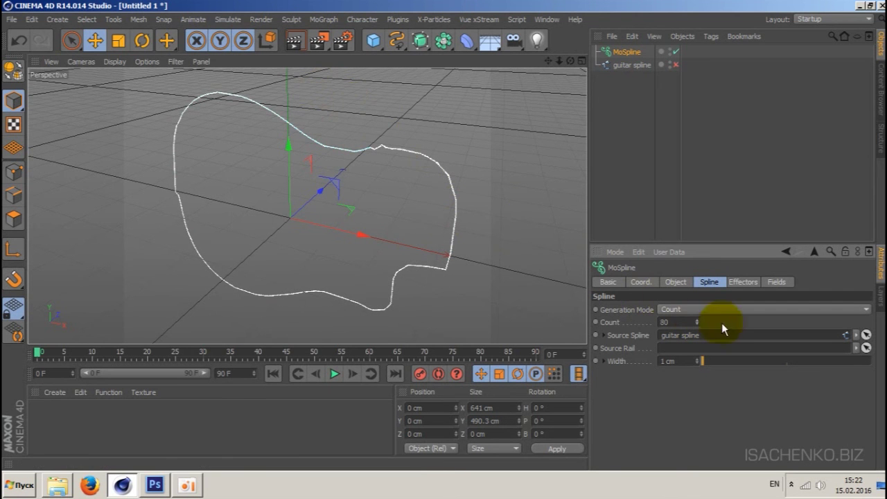
# - Add a Loft NURBS and duplicate the guitar MoSpline as MoSpline.1, raised along Z
pyautogui.click(446, 41)
pyautogui.click(422, 42)
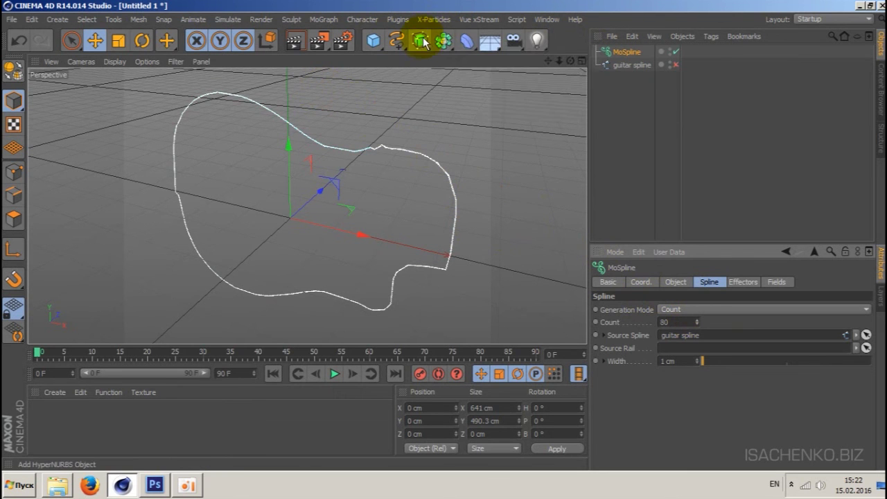
pyautogui.click(558, 81)
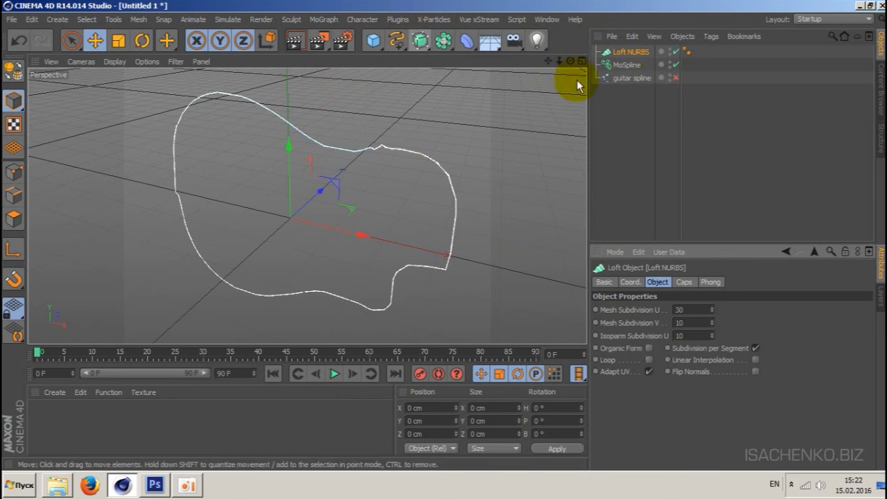
pyautogui.click(631, 78)
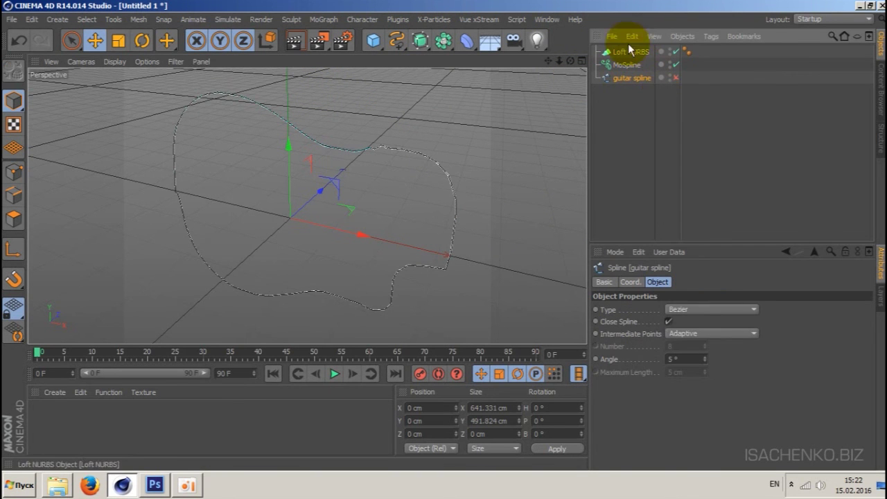
pyautogui.click(626, 65)
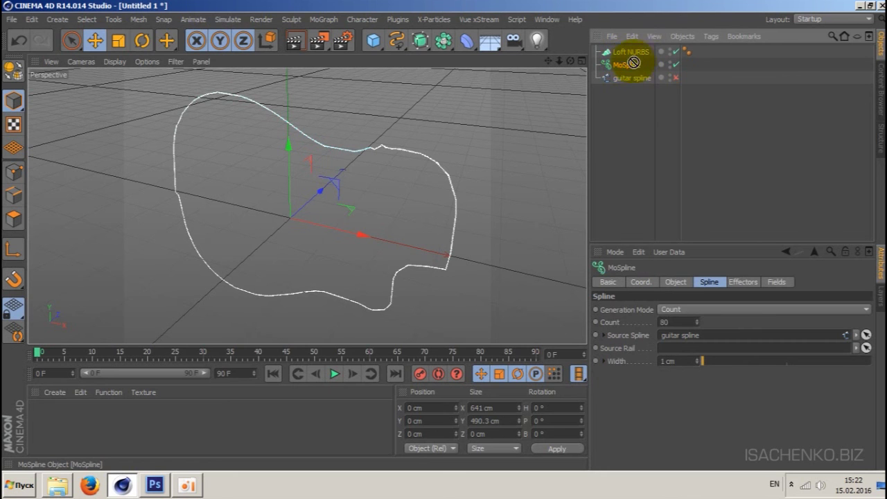
pyautogui.keyDown('ctrl'); pyautogui.moveTo(627, 62); pyautogui.dragTo(628, 60); pyautogui.keyUp('ctrl')
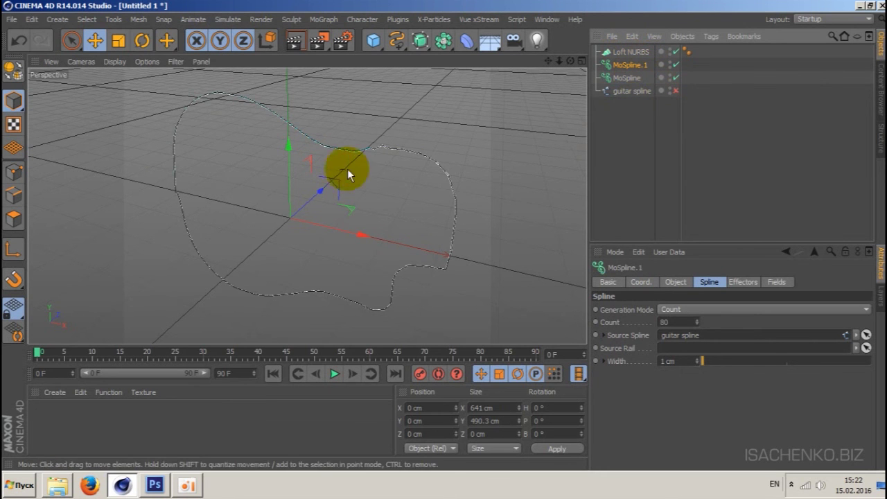
pyautogui.moveTo(319, 194); pyautogui.dragTo(345, 171)
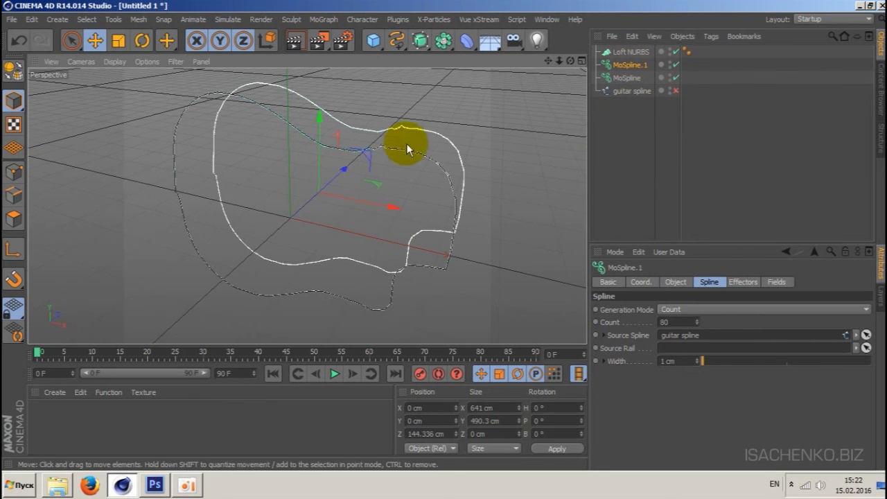
# - Parent MoSpline and MoSpline.1 under the Loft NURBS to form the body
pyautogui.click(629, 78)
pyautogui.click(632, 65)
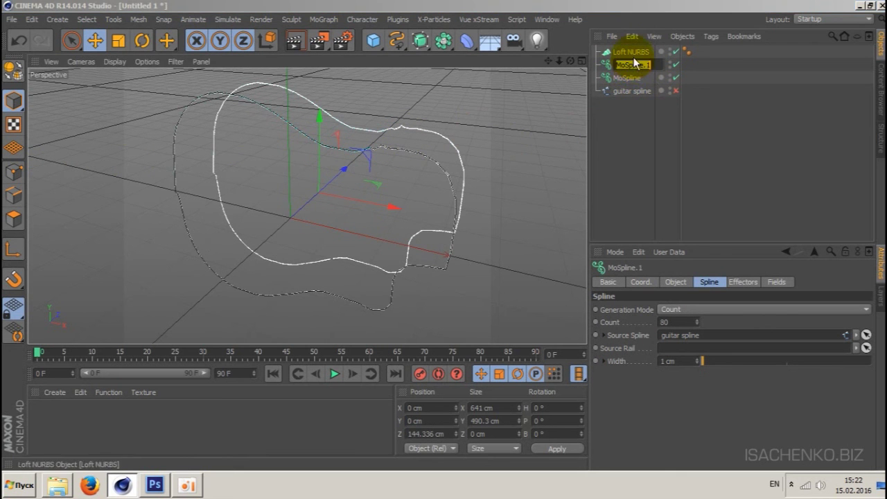
pyautogui.keyDown('ctrl'); pyautogui.click(629, 78); pyautogui.keyUp('ctrl')
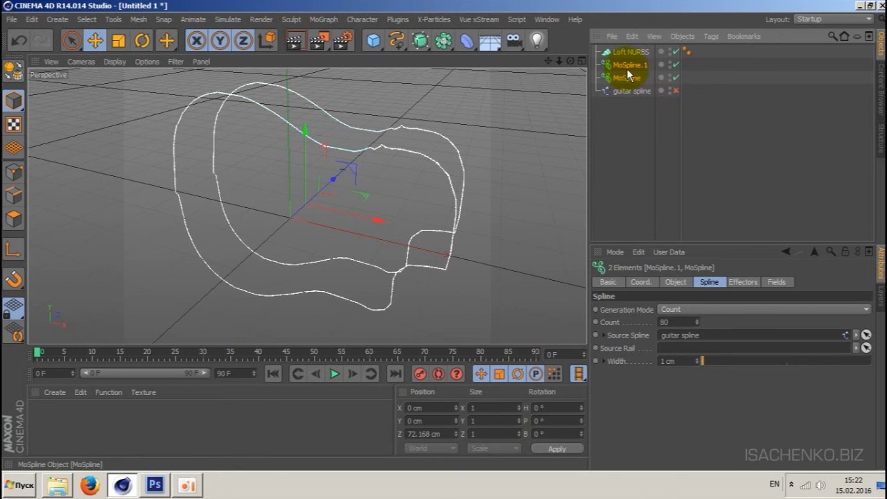
pyautogui.moveTo(629, 66); pyautogui.dragTo(632, 51)
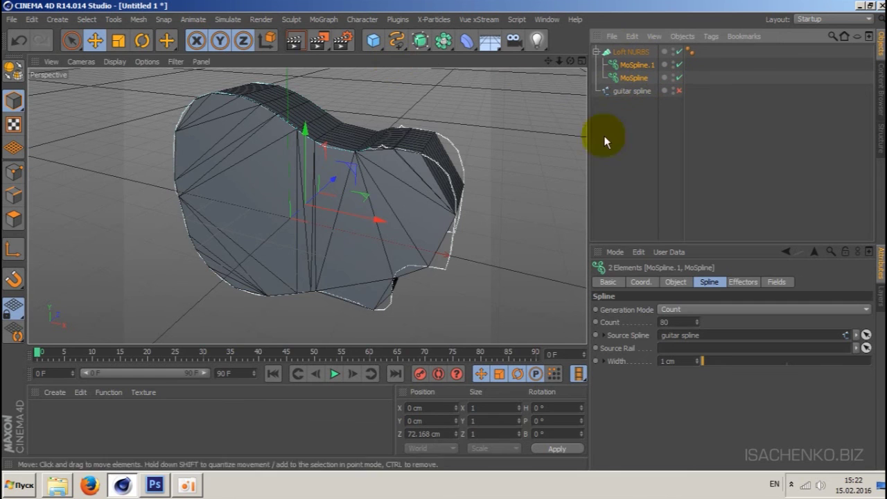
# - Set the Loft NURBS caps type to N-gons
pyautogui.click(627, 51)
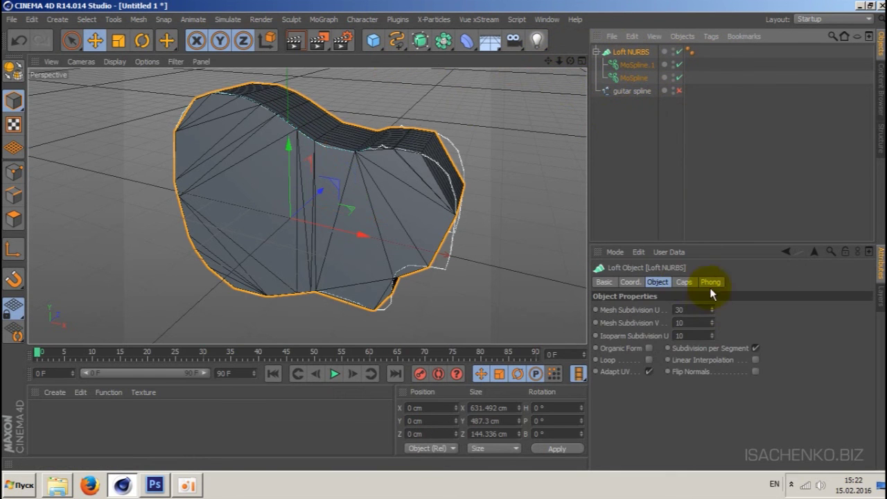
pyautogui.click(684, 283)
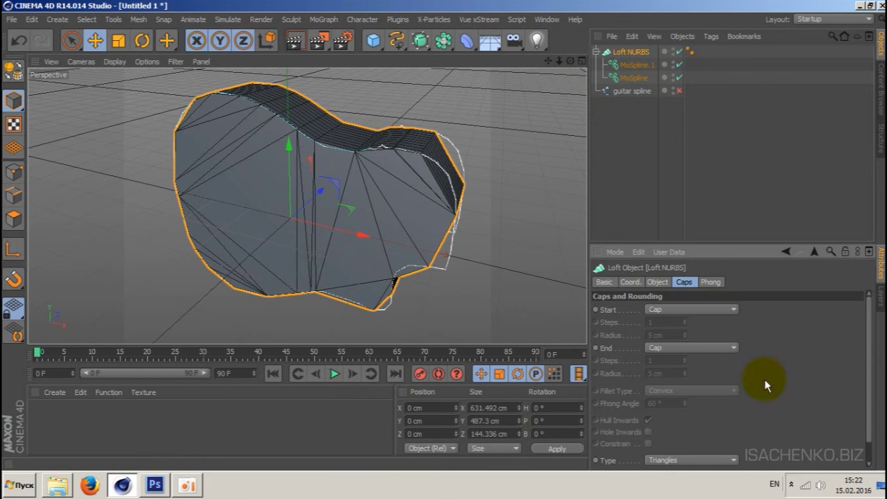
pyautogui.scroll(-1, 868, 416)
pyautogui.click(733, 438)
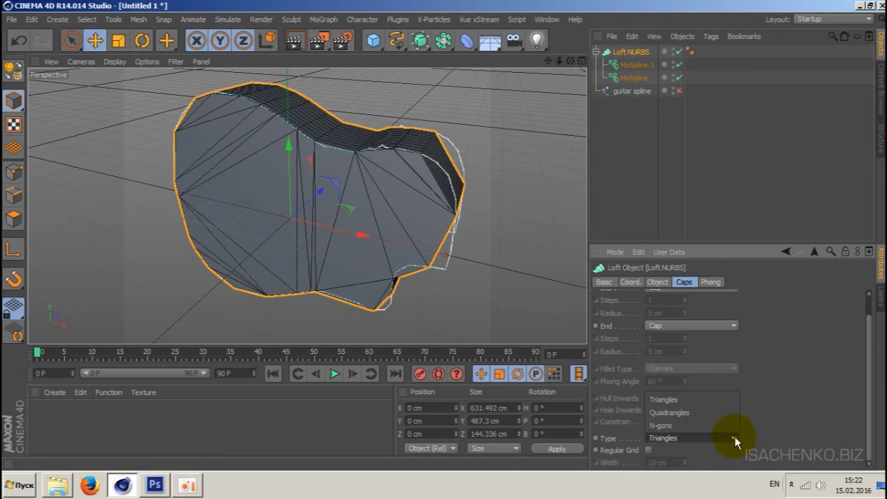
pyautogui.click(701, 425)
pyautogui.click(657, 283)
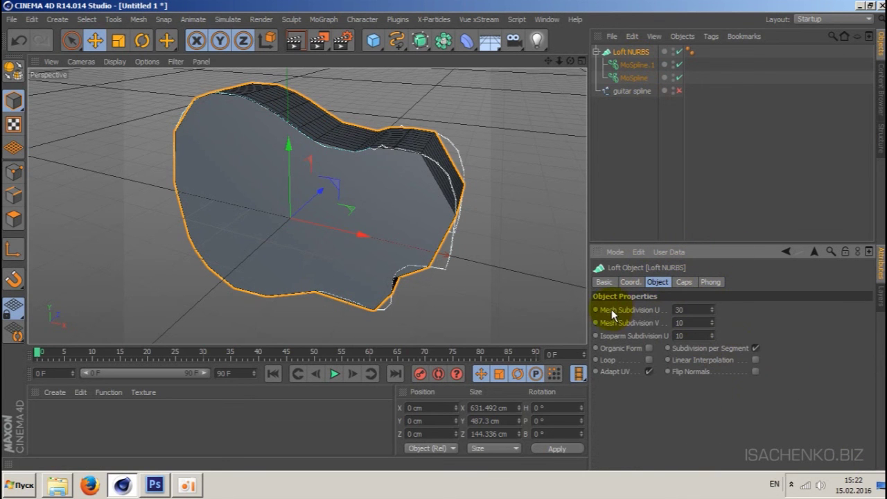
# - Set the loft's Mesh Subdivision U to 80 and view the guitar body from the side
pyautogui.click(619, 65)
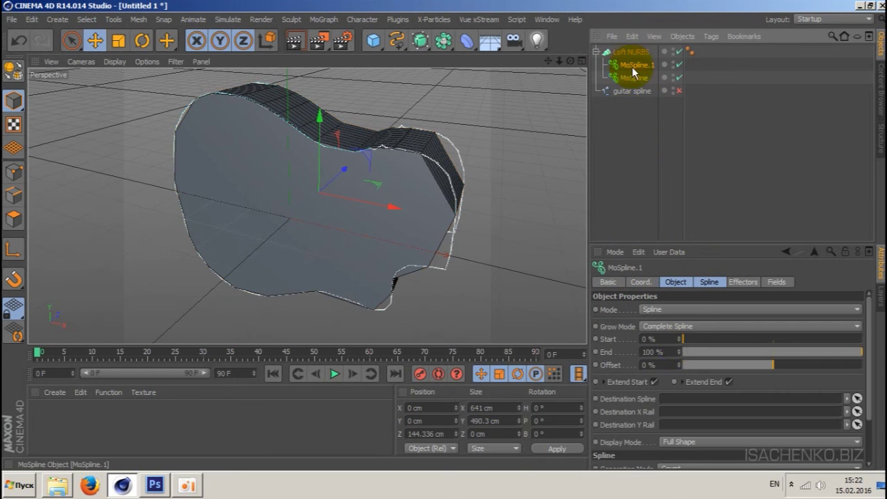
pyautogui.keyDown('shift'); pyautogui.click(709, 282); pyautogui.keyUp('shift')
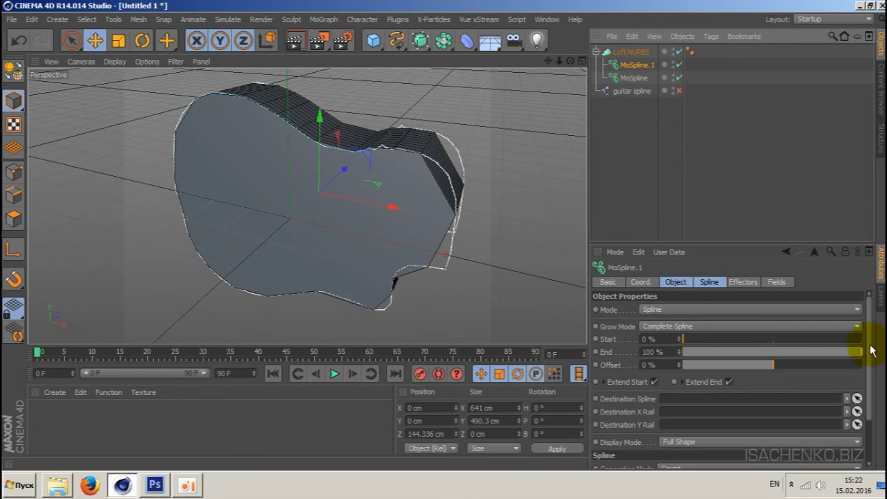
pyautogui.scroll(-3, 867, 378)
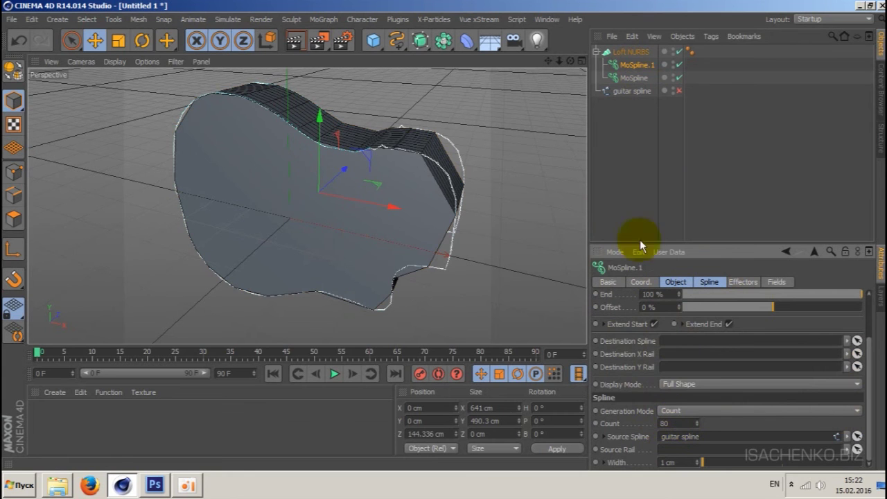
pyautogui.click(631, 52)
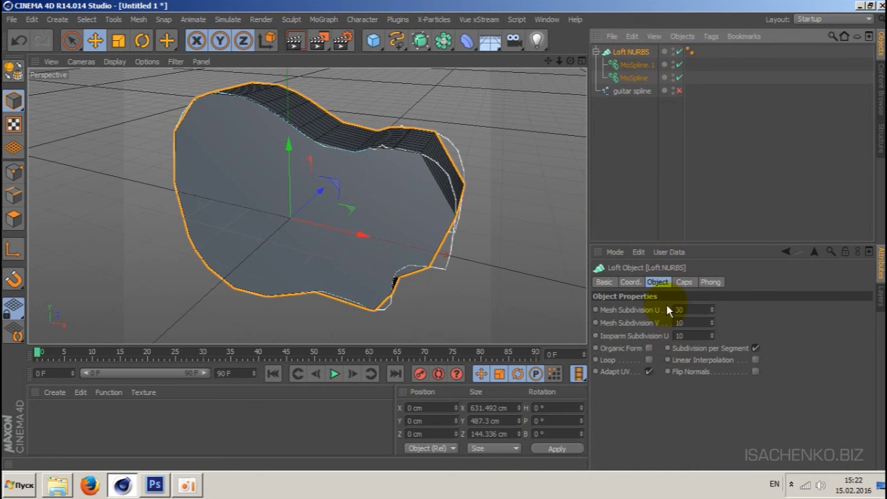
pyautogui.doubleClick(676, 310)
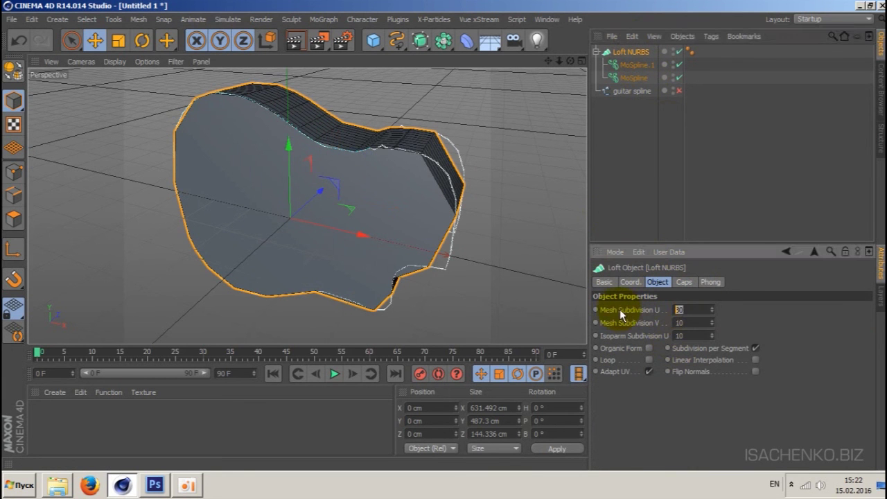
pyautogui.write('80')
pyautogui.press('Return')
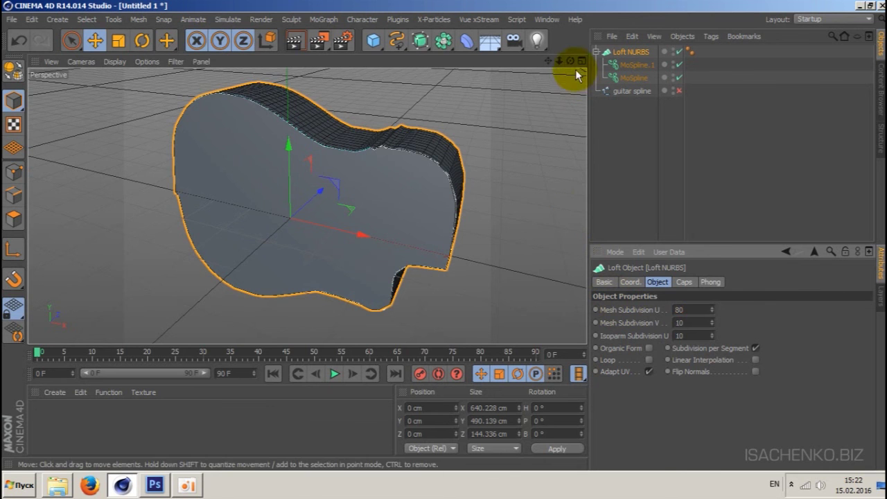
pyautogui.moveTo(570, 61)
pyautogui.mouseDown()
pyautogui.moveTo(306, 206)
pyautogui.moveTo(382, 93)
pyautogui.mouseUp()
pyautogui.click(420, 40)
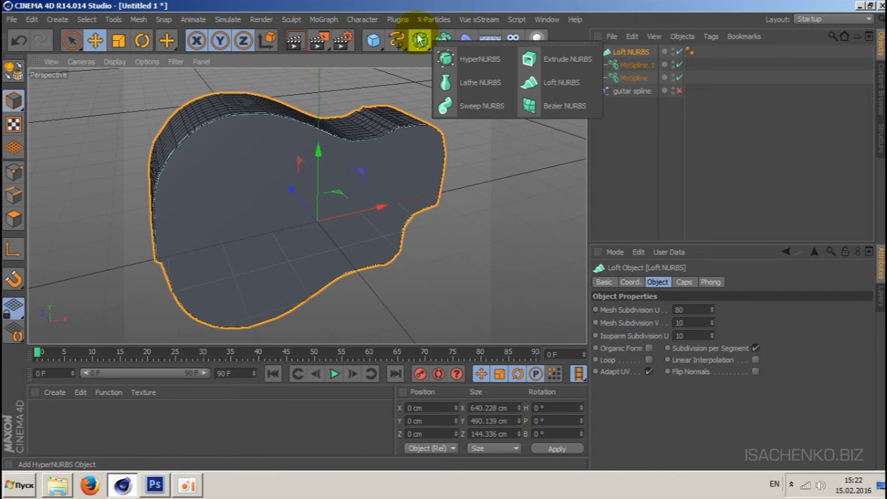
pyautogui.moveTo(420, 40); pyautogui.dragTo(478, 60)
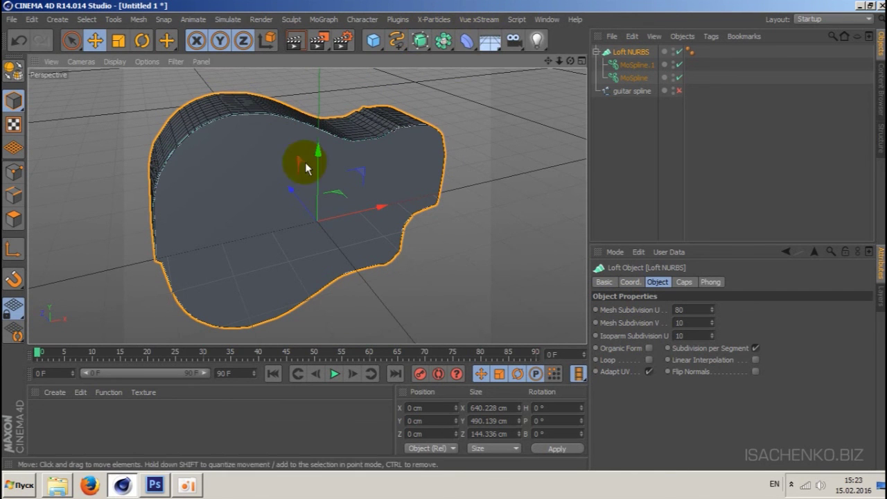
pyautogui.moveTo(570, 61); pyautogui.dragTo(307, 205)
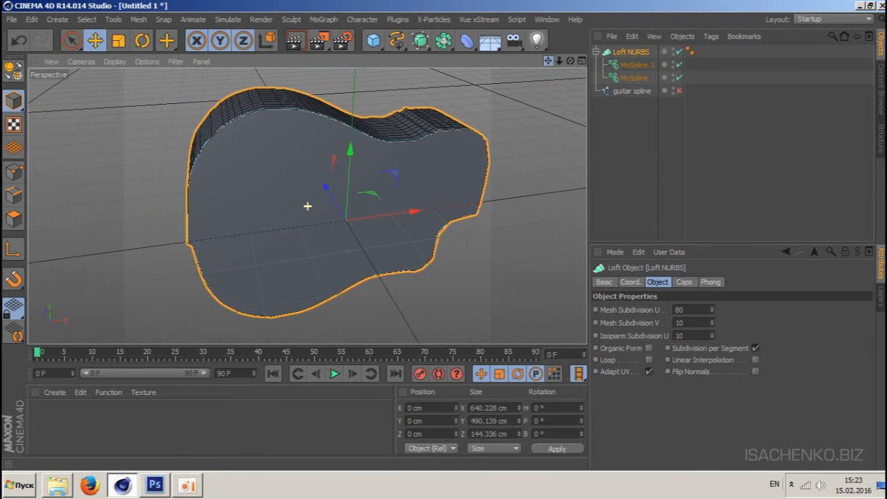
pyautogui.click(548, 60)
pyautogui.moveTo(563, 60); pyautogui.dragTo(562, 66)
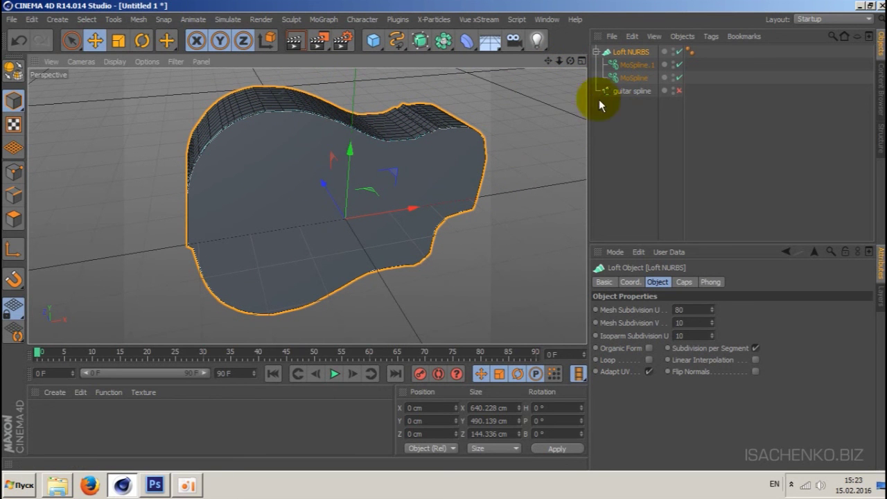
pyautogui.moveTo(570, 61)
pyautogui.mouseDown()
pyautogui.moveTo(538, 53)
pyautogui.moveTo(548, 64)
pyautogui.moveTo(506, 61)
pyautogui.mouseUp()
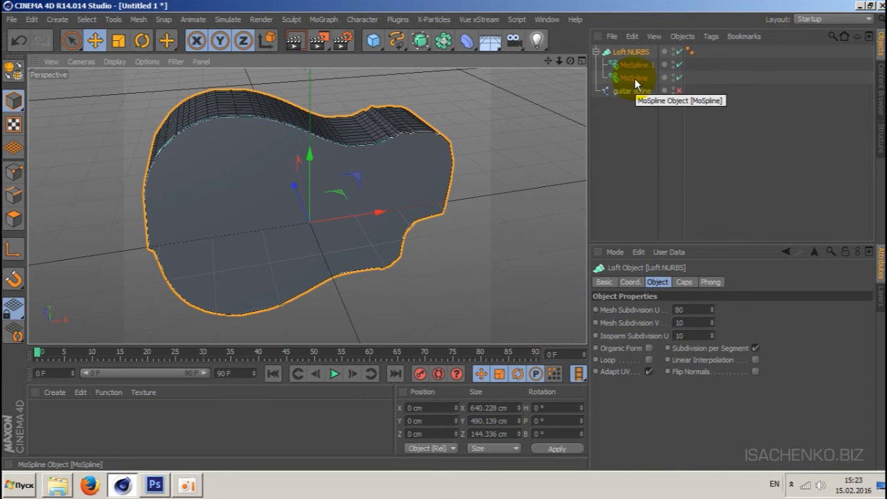
# - Delete the guitar loft and all its splines, then launch CorelDRAW X7
pyautogui.keyDown('shift'); pyautogui.click(633, 89); pyautogui.keyUp('shift')
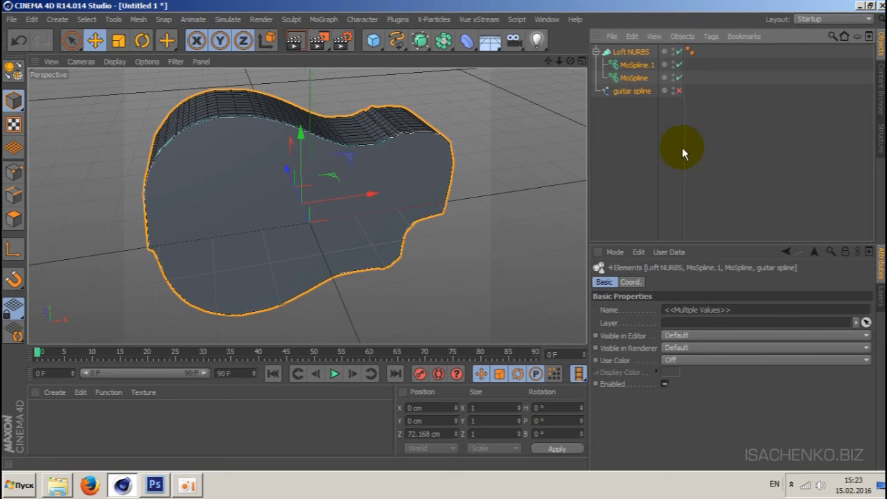
pyautogui.press('Delete')
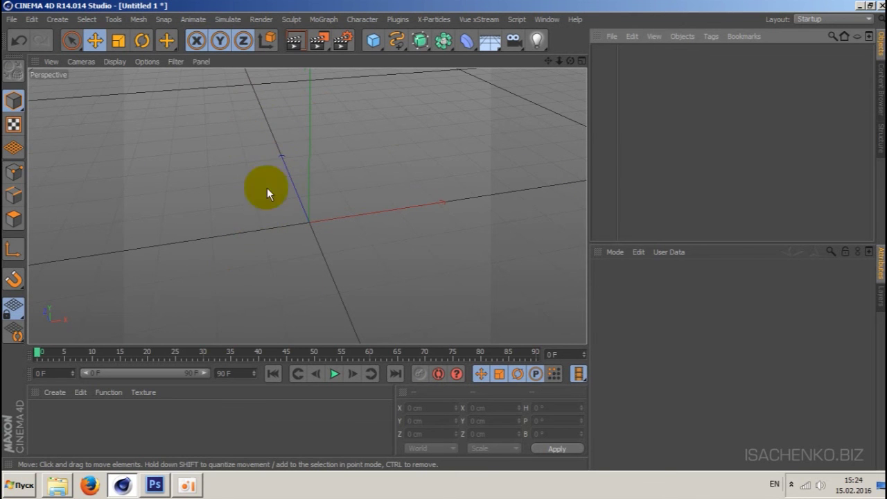
pyautogui.click(19, 484)
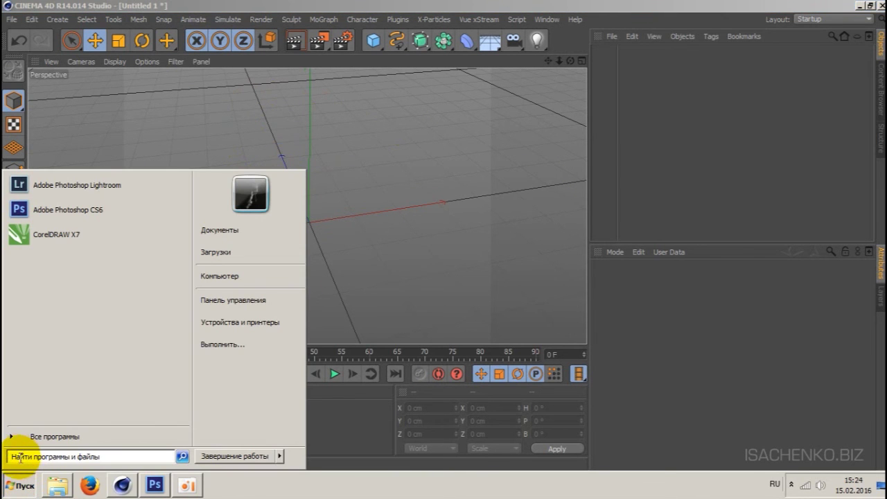
pyautogui.click(58, 235)
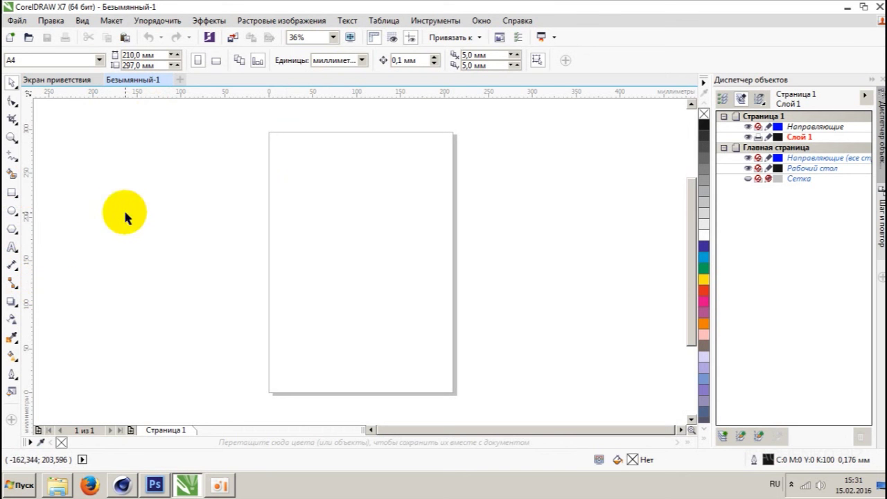
# - Draw a five-pointed star of about 134 × 128 mm on the page
pyautogui.click(12, 229)
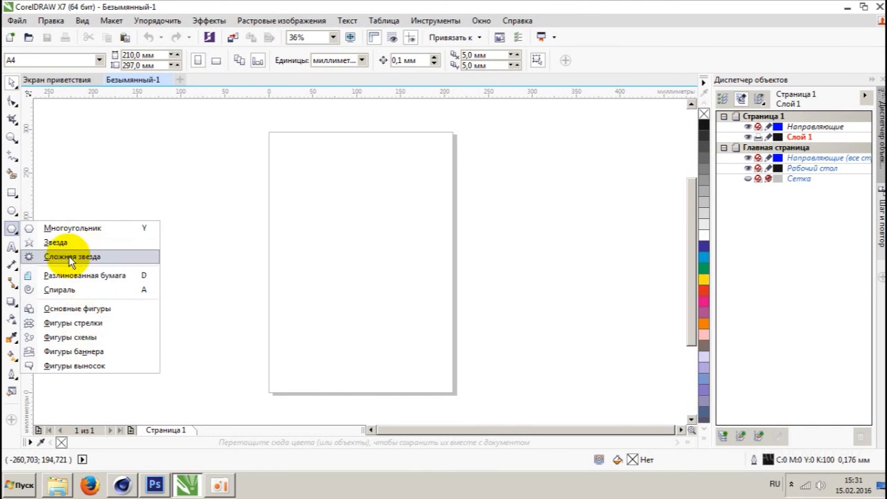
pyautogui.click(54, 243)
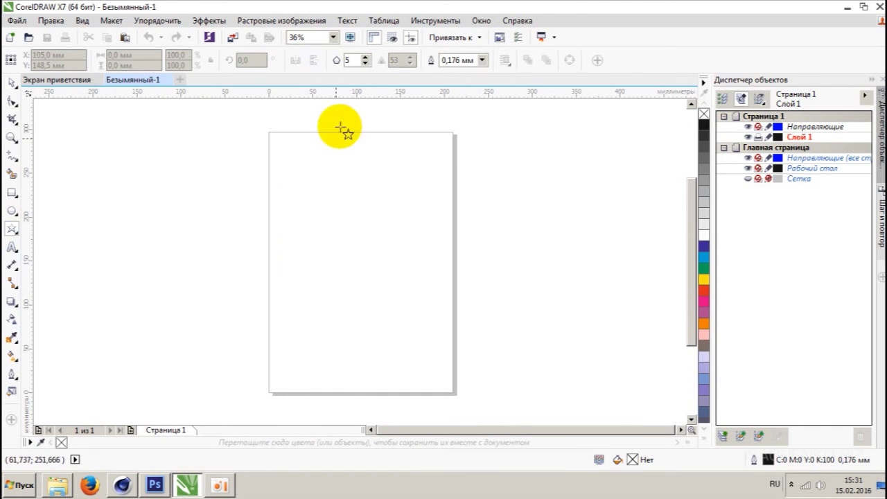
pyautogui.moveTo(315, 196); pyautogui.dragTo(411, 312)
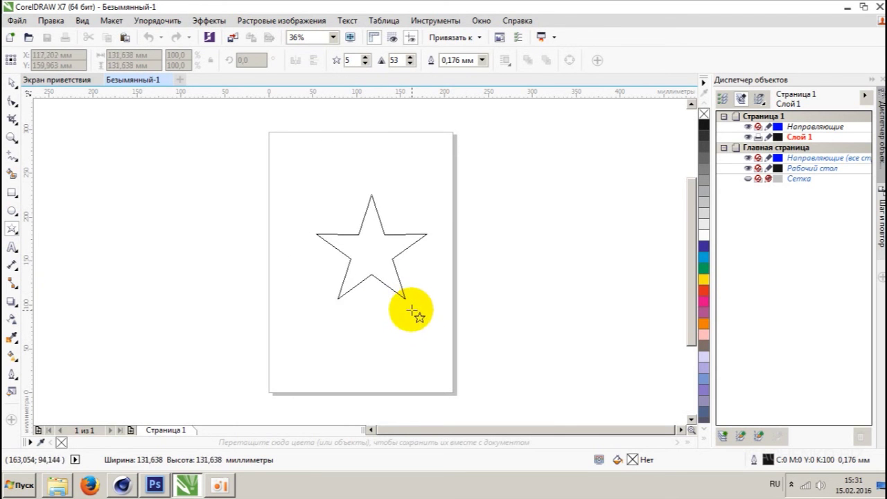
pyautogui.keyDown('ctrl'); pyautogui.moveTo(411, 312); pyautogui.dragTo(418, 317); pyautogui.keyUp('ctrl')
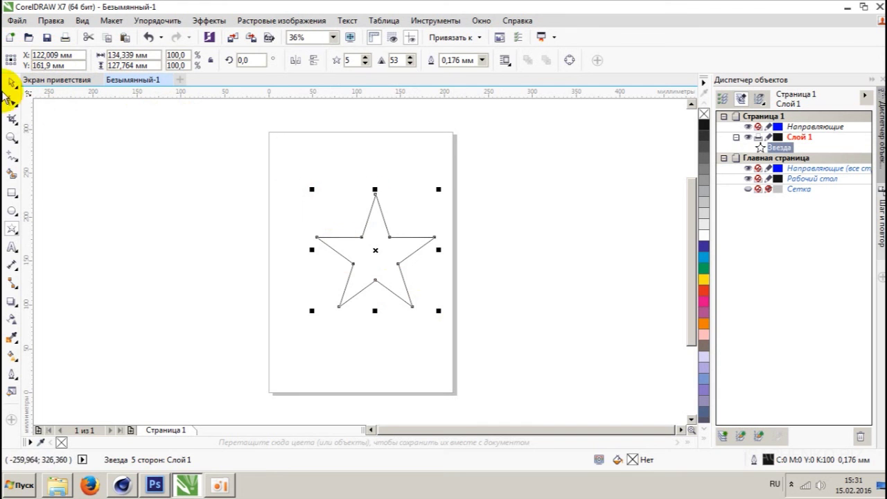
# - Select the star, nudge it slightly up and left, and bring up the File menu
pyautogui.click(11, 84)
pyautogui.click(354, 336)
pyautogui.click(338, 291)
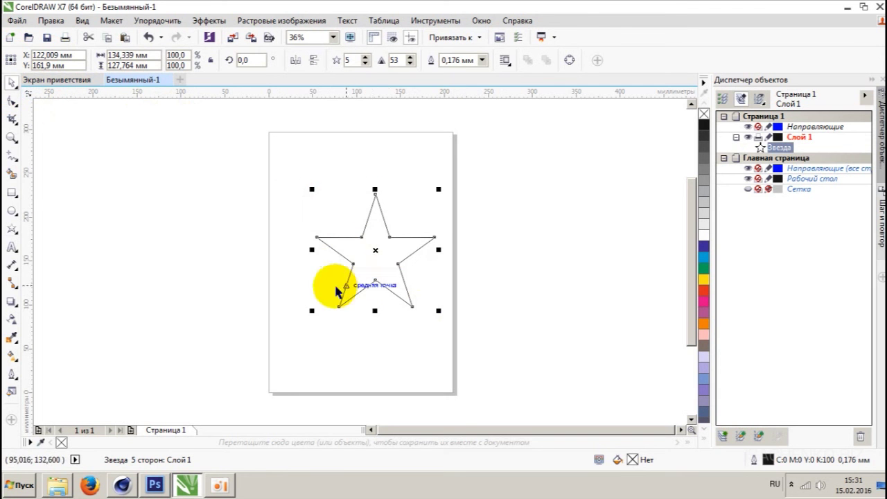
pyautogui.moveTo(406, 254); pyautogui.dragTo(390, 251)
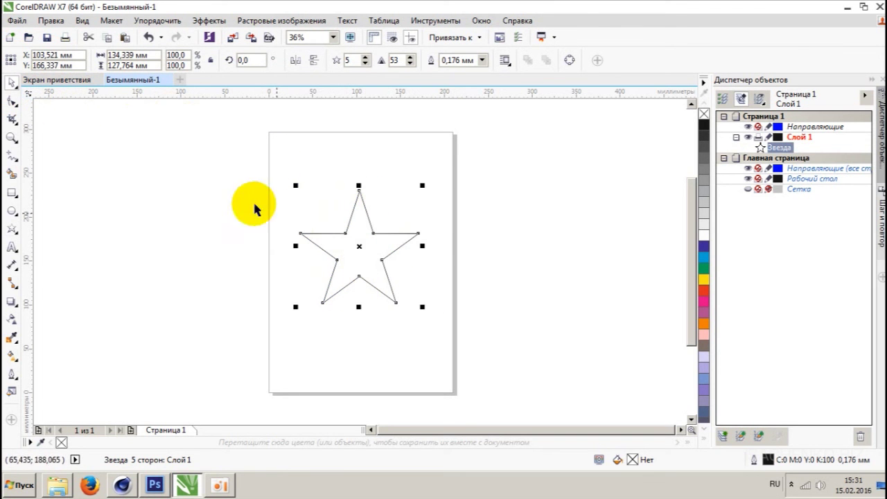
pyautogui.click(15, 21)
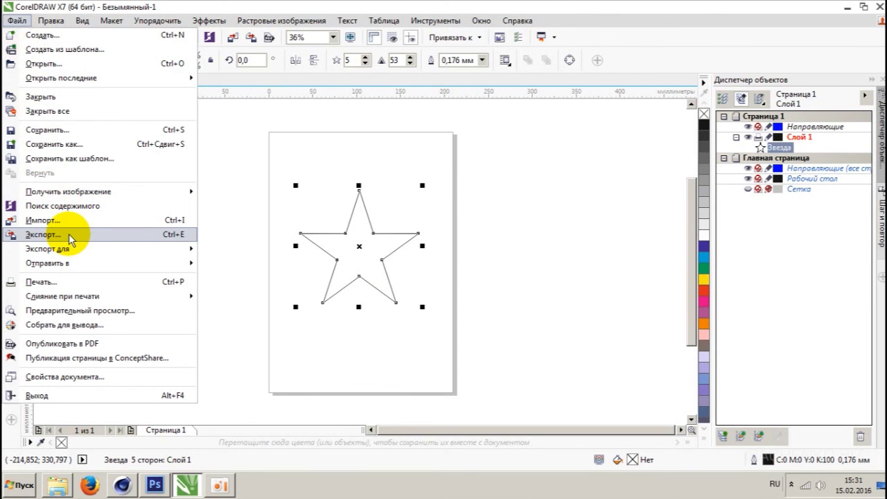
# - Export the selected star as 'corel spline' in AI - Adobe Illustrator format, selected only
pyautogui.click(166, 235)
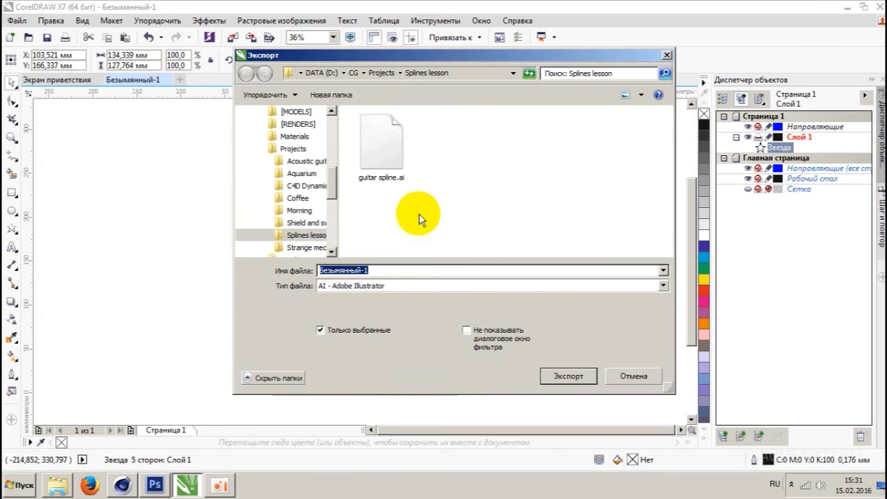
pyautogui.hotkey('alt', 'shift')
pyautogui.press('BackSpace')
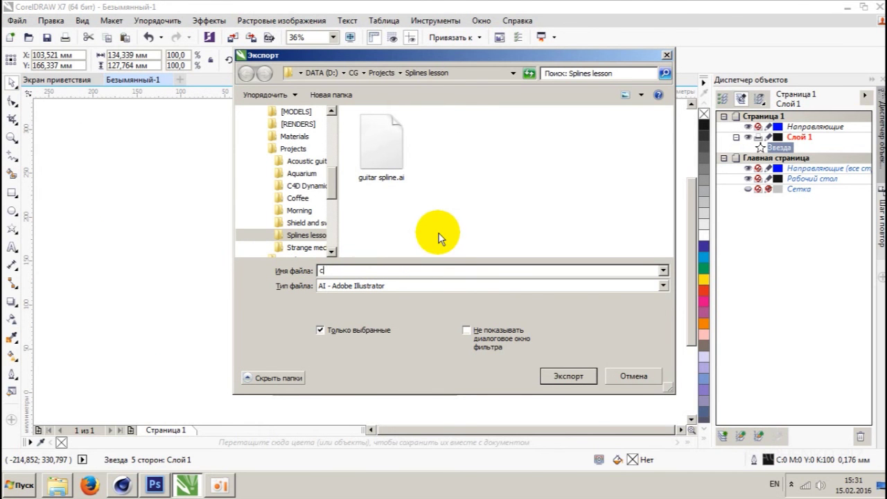
pyautogui.write('corel')
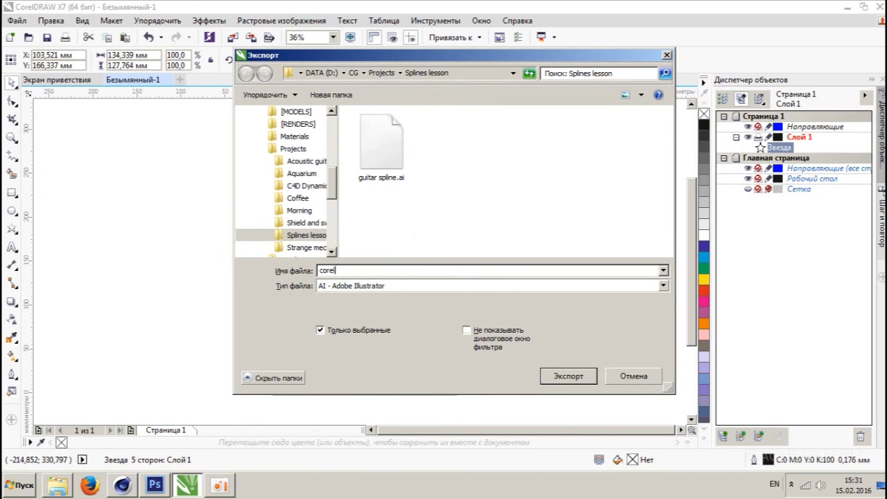
pyautogui.write(' sp')
pyautogui.write('line')
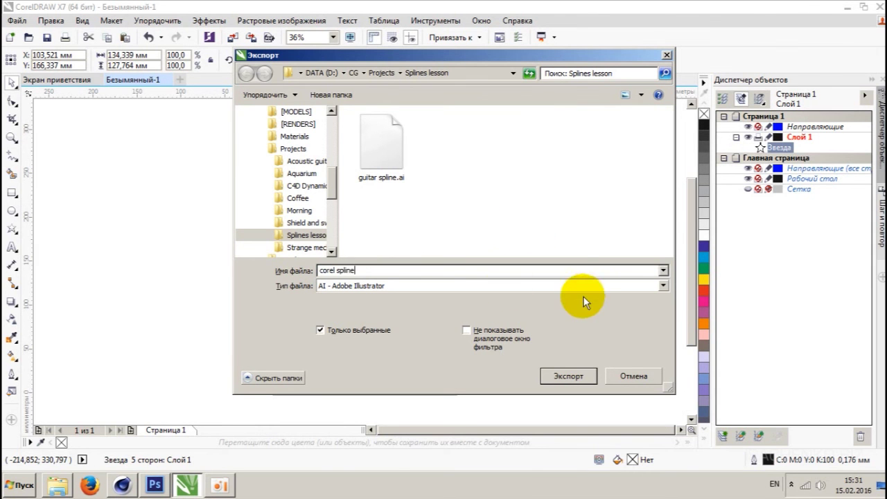
pyautogui.click(589, 285)
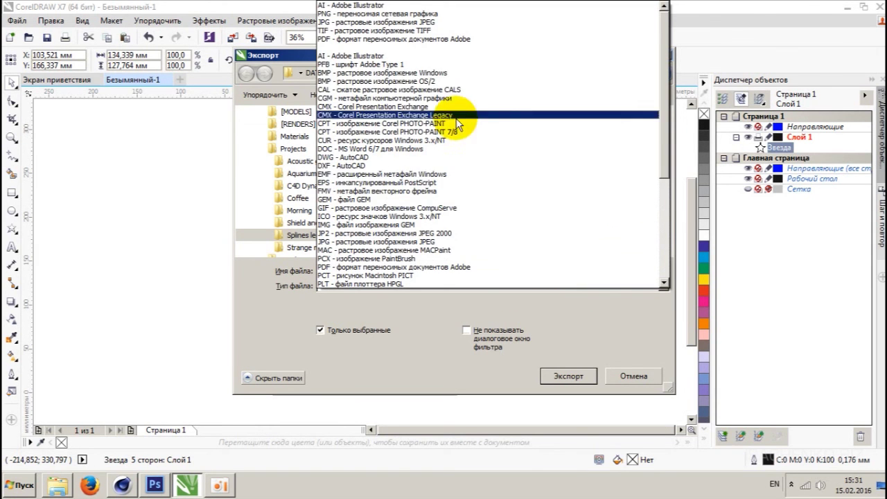
pyautogui.click(363, 57)
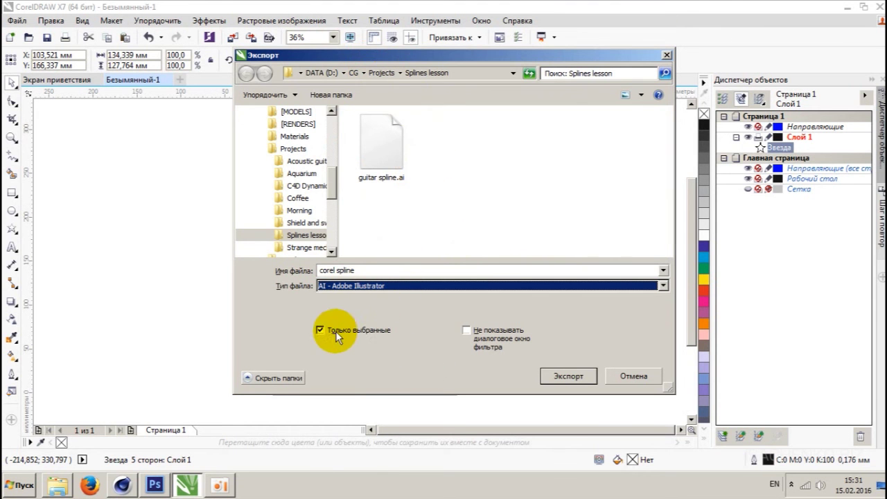
pyautogui.click(386, 333)
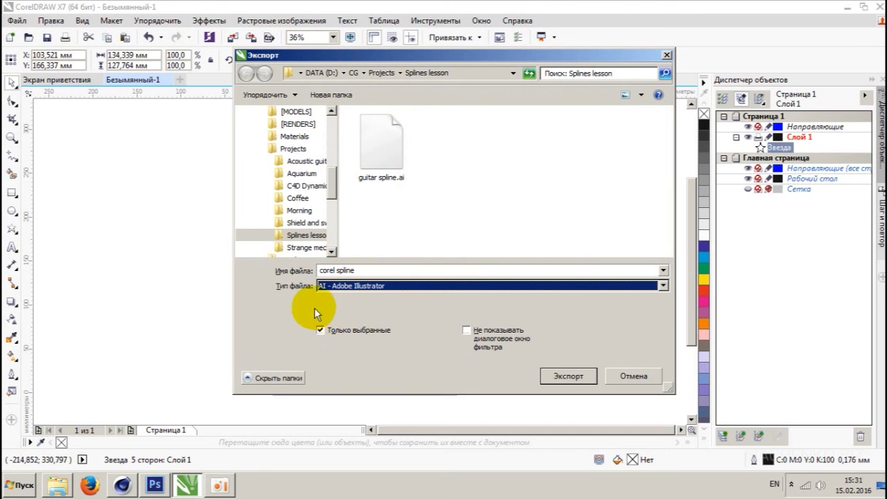
pyautogui.click(382, 333)
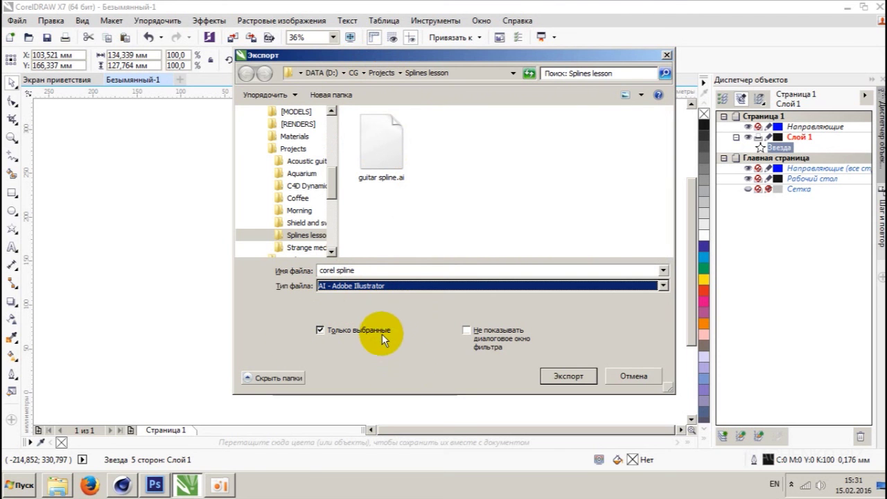
pyautogui.click(567, 378)
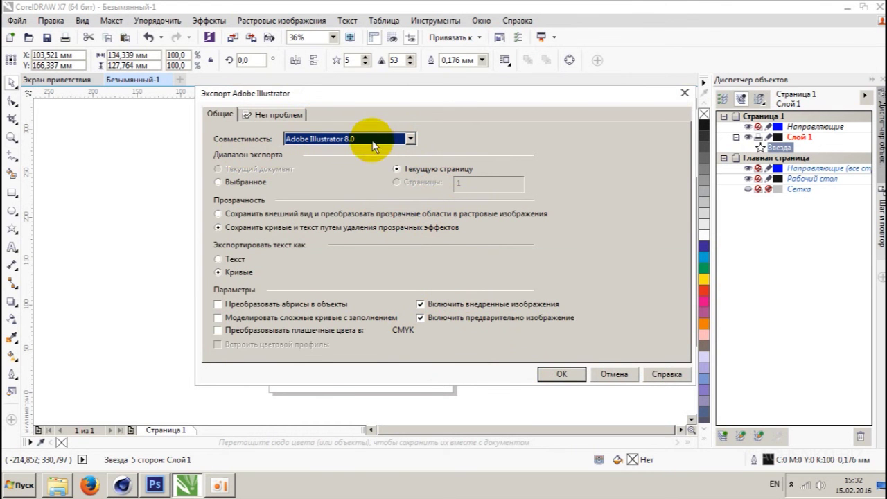
# - Keep Adobe Illustrator 8.0 compatibility and curves without transparency, and confirm the export
pyautogui.click(409, 139)
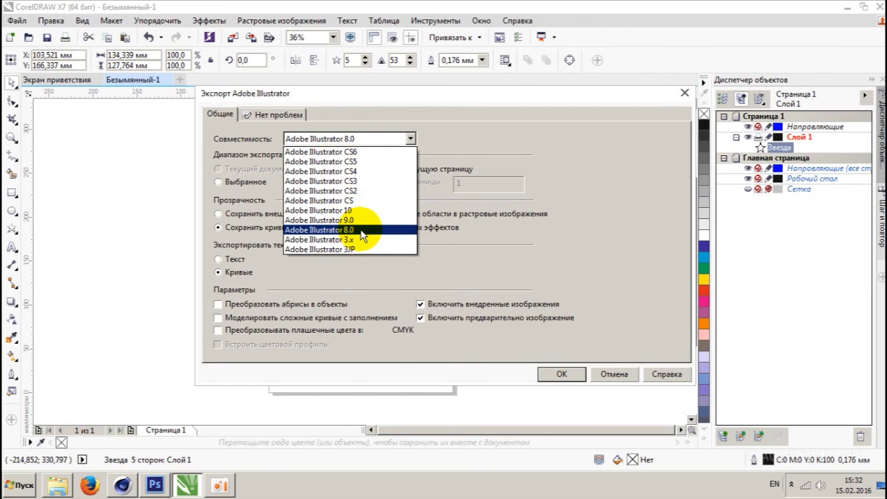
pyautogui.click(362, 233)
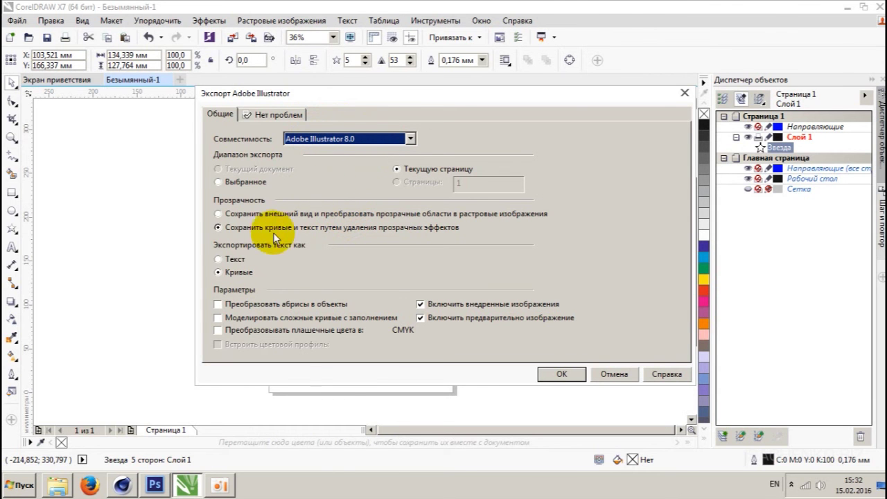
pyautogui.click(227, 228)
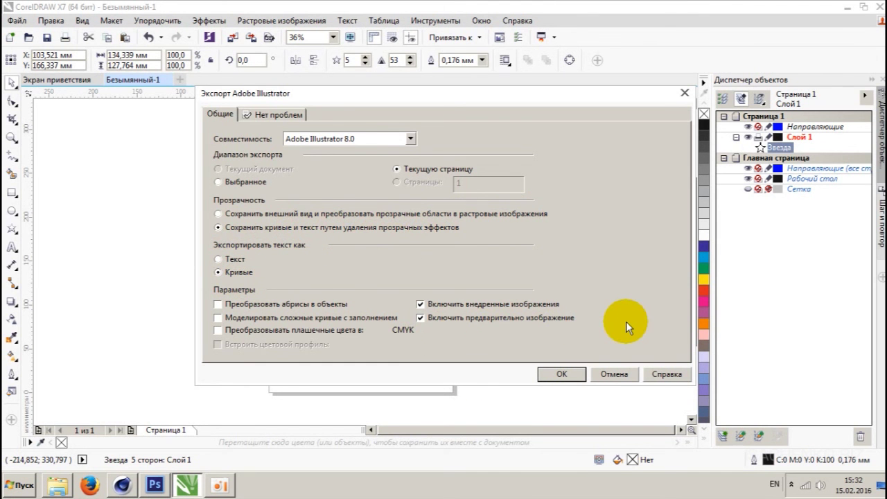
pyautogui.click(564, 375)
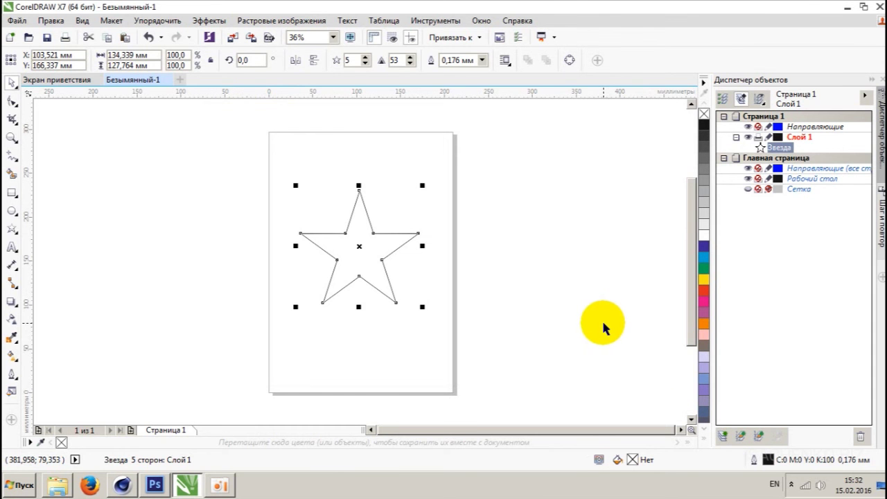
# - Back in Cinema 4D, delete the Loft NURBS and all three guitar splines
pyautogui.click(121, 486)
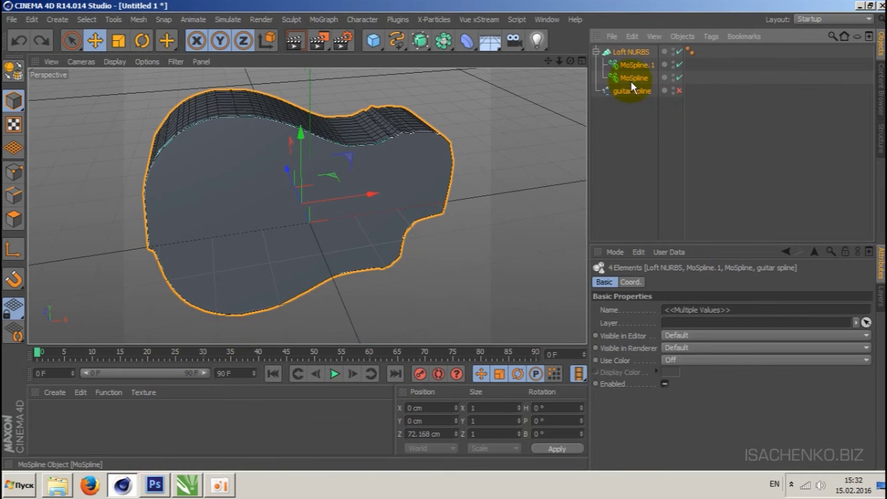
pyautogui.click(630, 52)
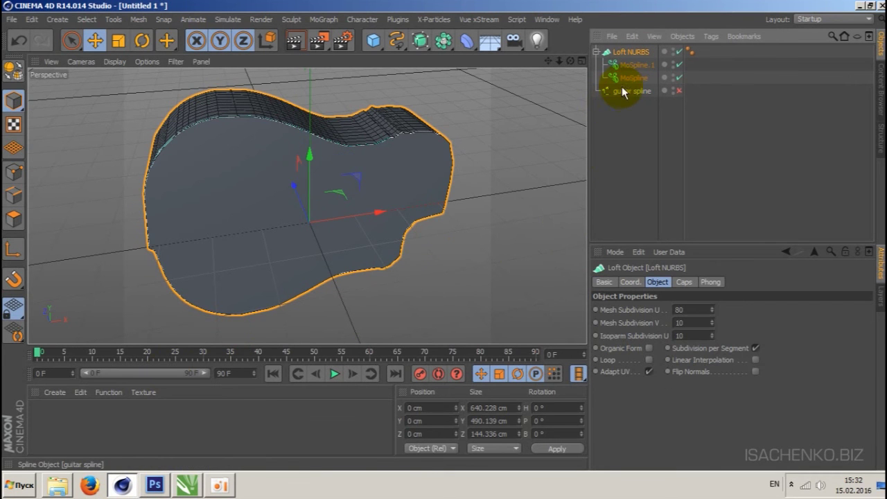
pyautogui.keyDown('shift'); pyautogui.click(624, 91); pyautogui.keyUp('shift')
pyautogui.press('Delete')
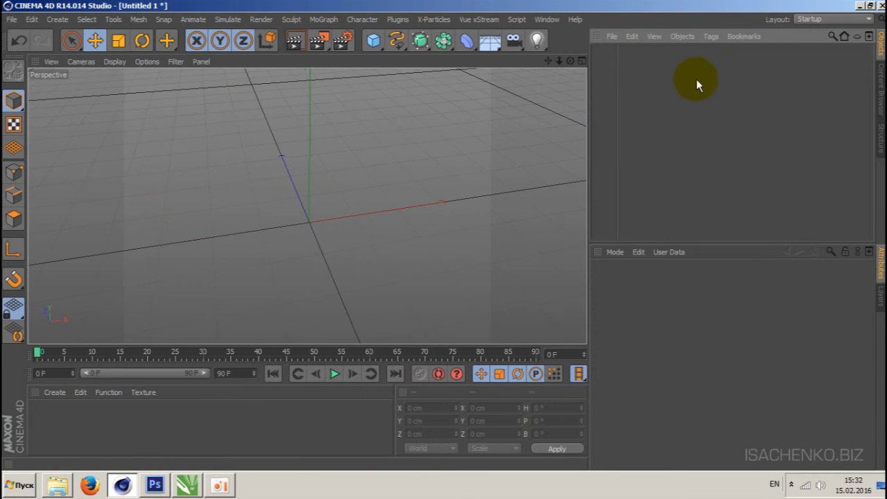
# - Merge objects from the corel spline.ai file into the scene
pyautogui.click(613, 36)
pyautogui.click(615, 54)
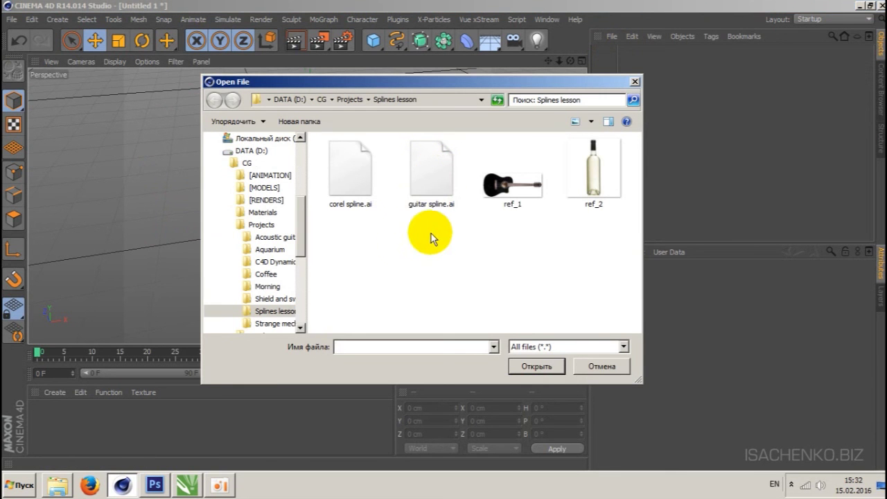
pyautogui.click(360, 193)
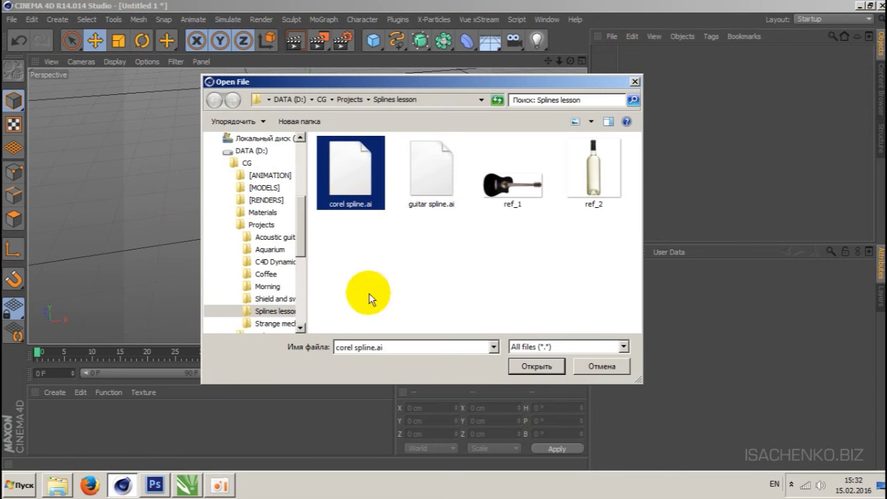
pyautogui.click(537, 365)
# - Confirm the Illustrator import and zoom out so the whole star shows
pyautogui.click(511, 457)
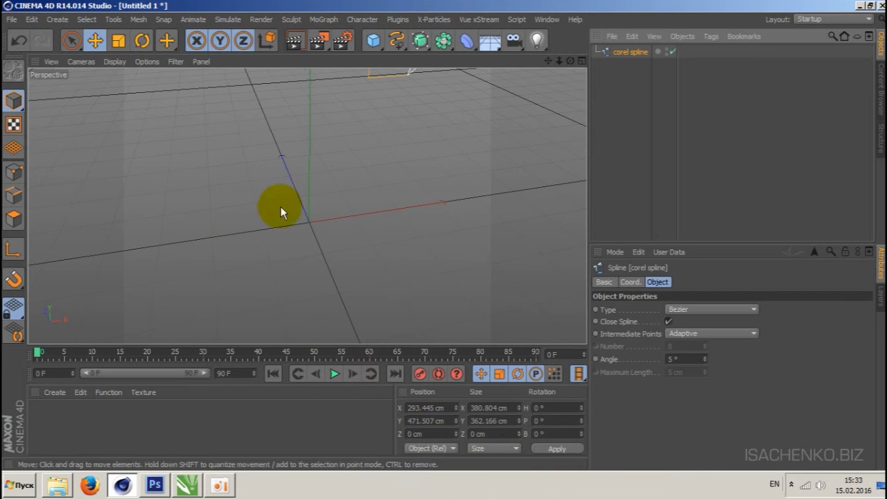
pyautogui.keyDown('alt'); pyautogui.moveTo(307, 206); pyautogui.dragTo(307, 206, button='middle'); pyautogui.keyUp('alt')
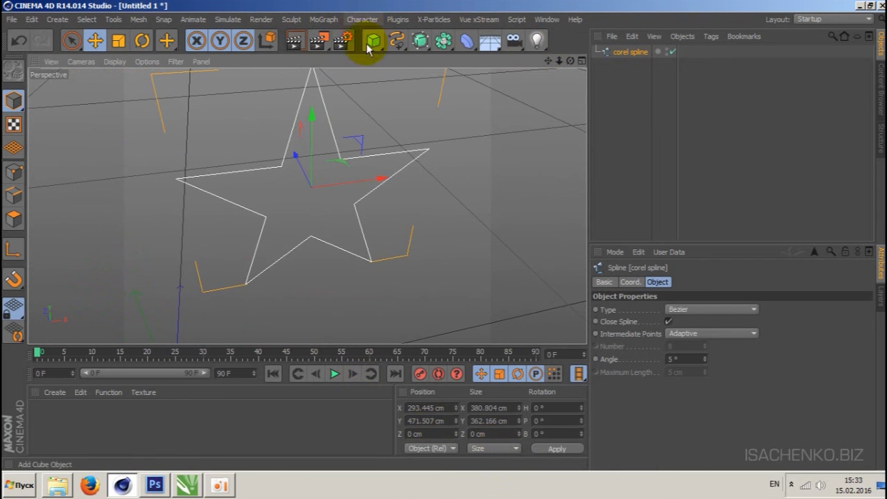
pyautogui.scroll(-3, 395, 229)
pyautogui.scroll(-2, 395, 244)
pyautogui.scroll(-1, 393, 244)
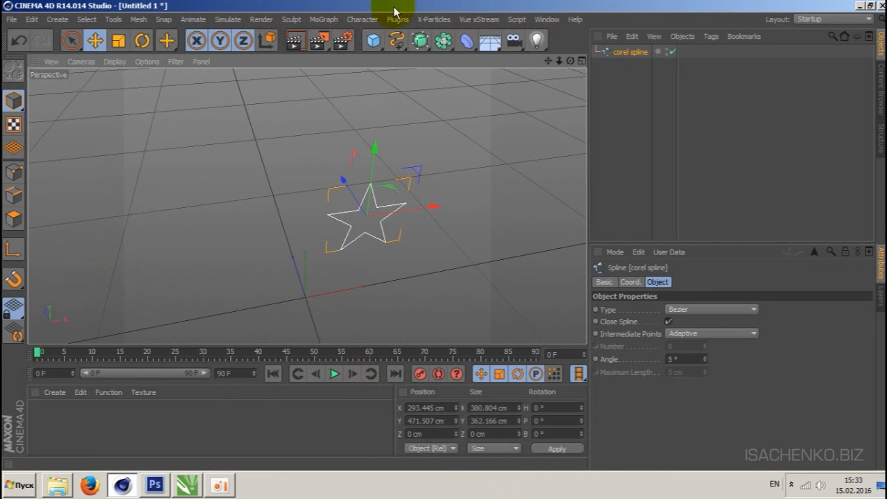
# - Reset the star's PSR to place it at 0 cm on X, Y and Z, then face it
pyautogui.click(362, 19)
pyautogui.moveTo(378, 52)
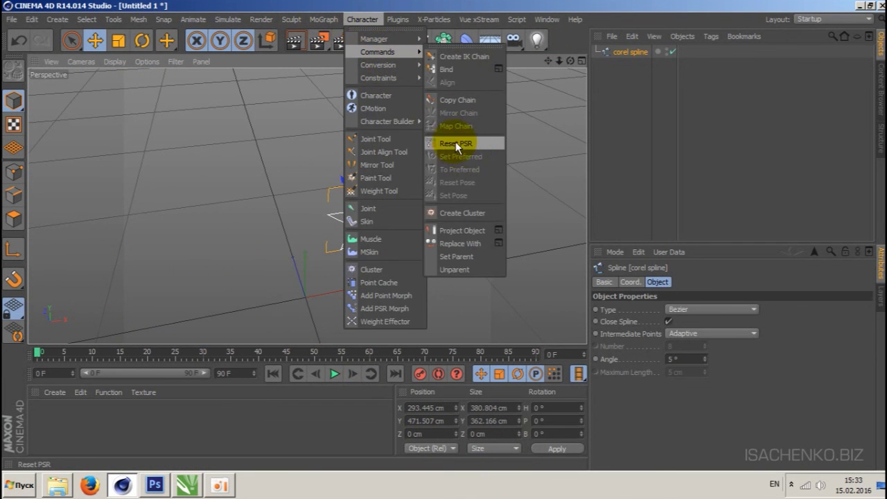
pyautogui.click(455, 143)
pyautogui.moveTo(570, 61); pyautogui.dragTo(570, 97)
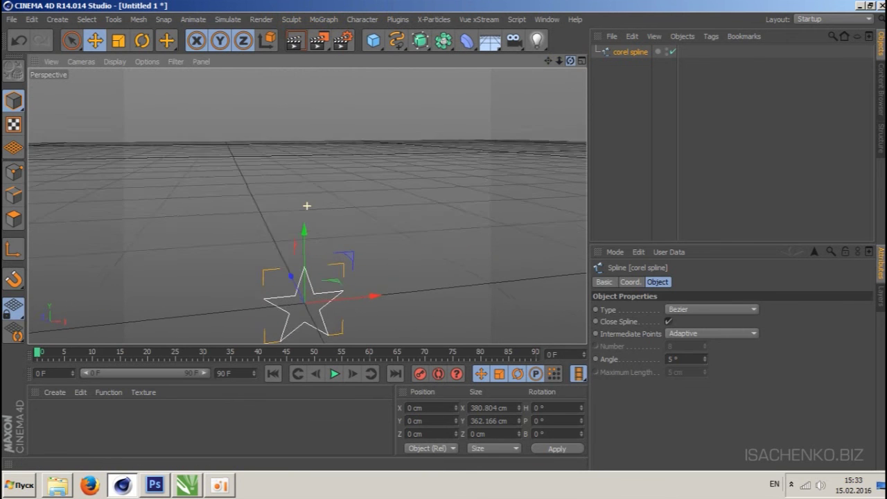
pyautogui.moveTo(547, 61)
pyautogui.mouseDown()
pyautogui.moveTo(562, 66)
pyautogui.moveTo(538, 56)
pyautogui.moveTo(581, 65)
pyautogui.mouseUp()
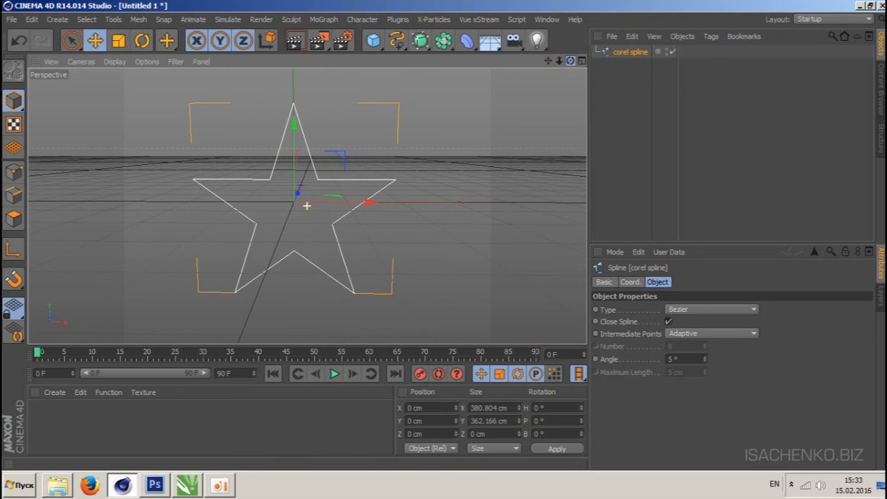
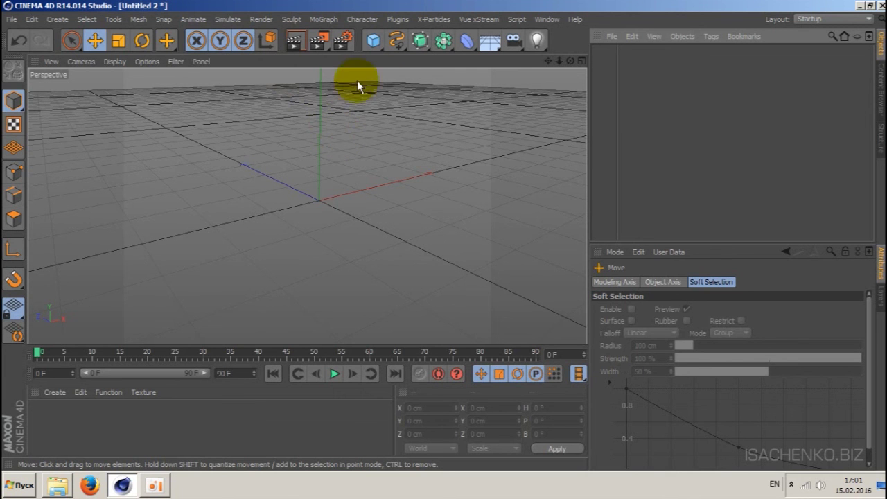
# - Add a cube, make it editable, and activate the Knife tool in Edge mode
pyautogui.click(373, 42)
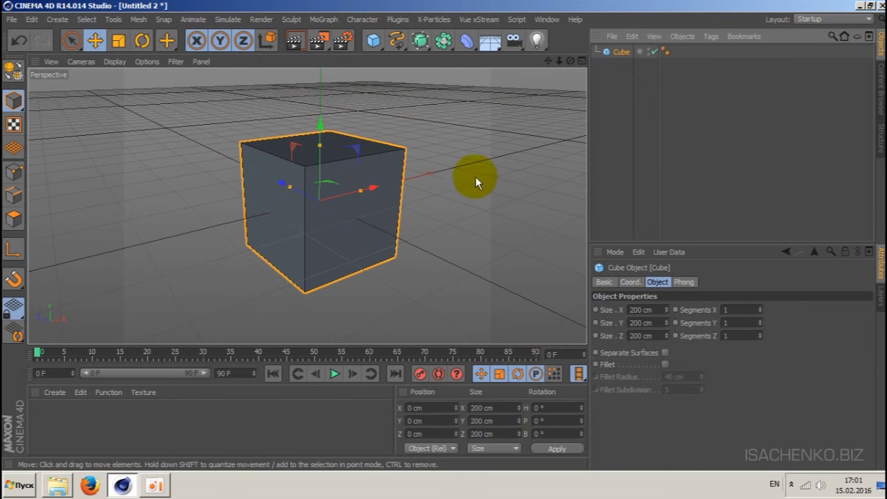
pyautogui.click(13, 69)
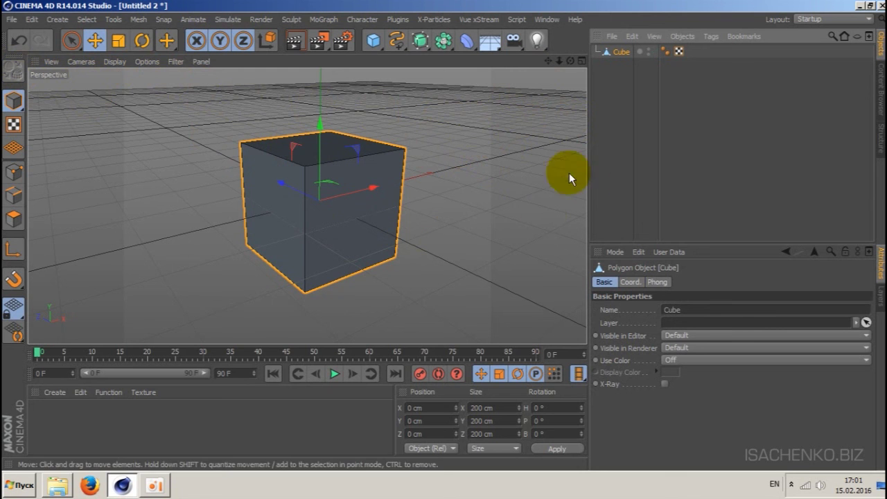
pyautogui.click(14, 199)
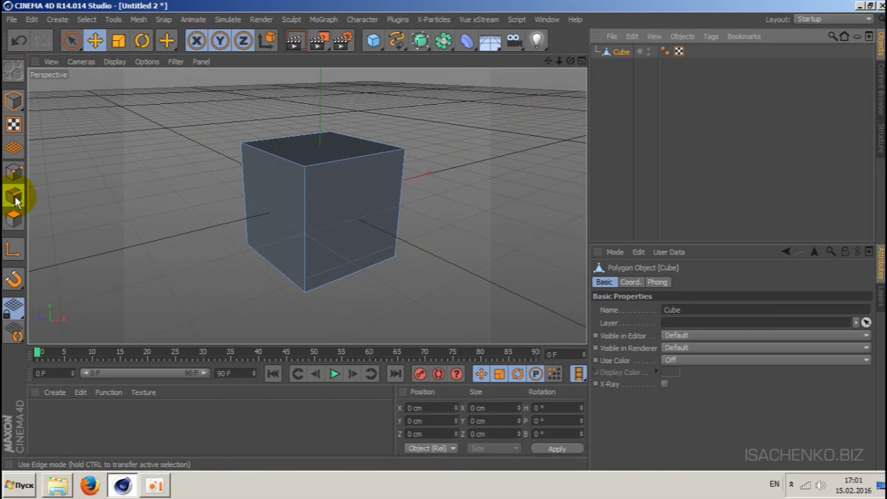
pyautogui.rightClick(277, 203)
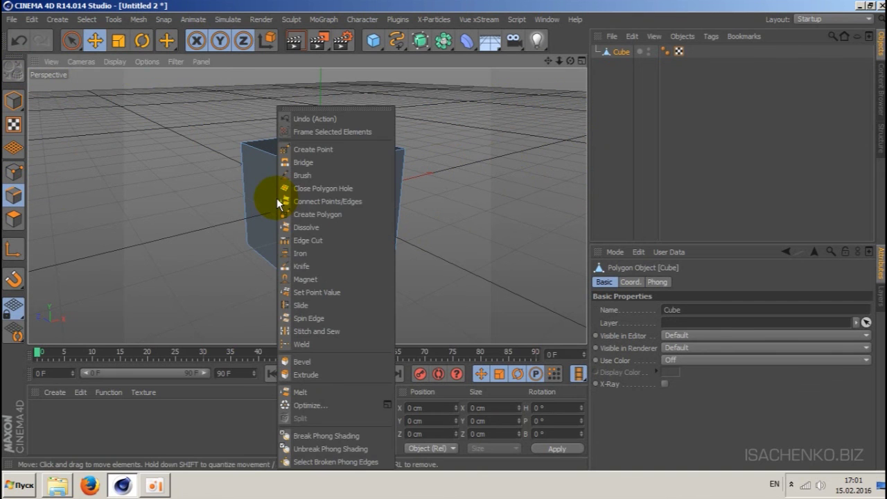
pyautogui.click(318, 266)
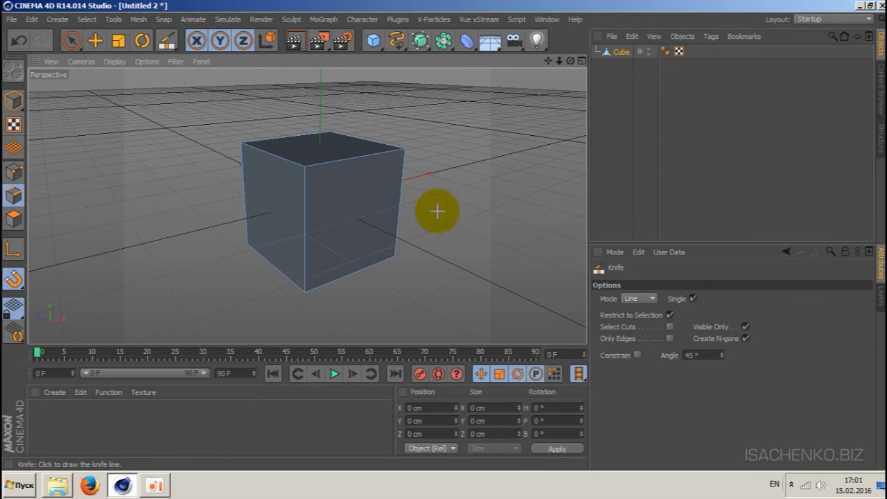
# - Switch the Knife to Plane mode with the cutting plane set to X-Z
pyautogui.moveTo(358, 219); pyautogui.dragTo(388, 232)
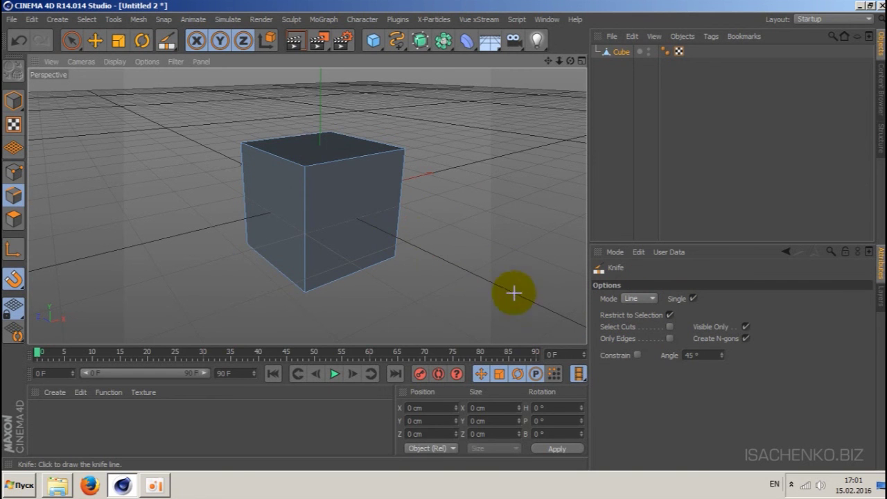
pyautogui.click(637, 299)
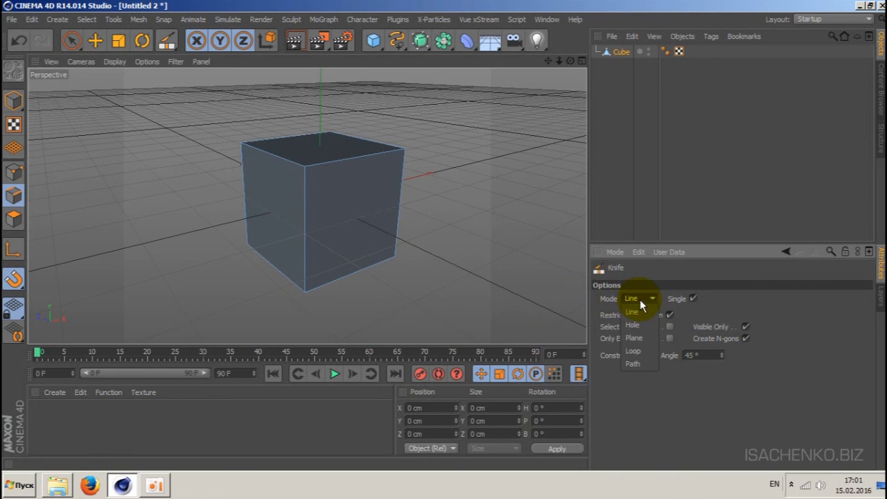
pyautogui.click(640, 337)
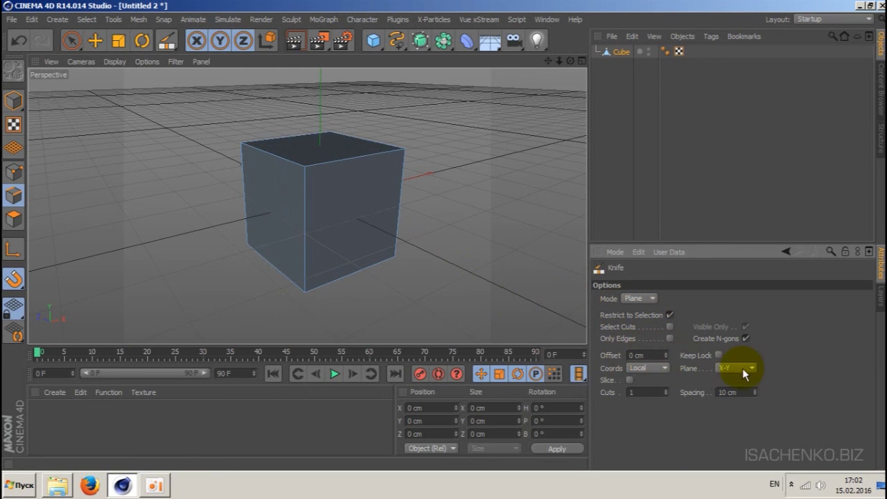
pyautogui.click(739, 407)
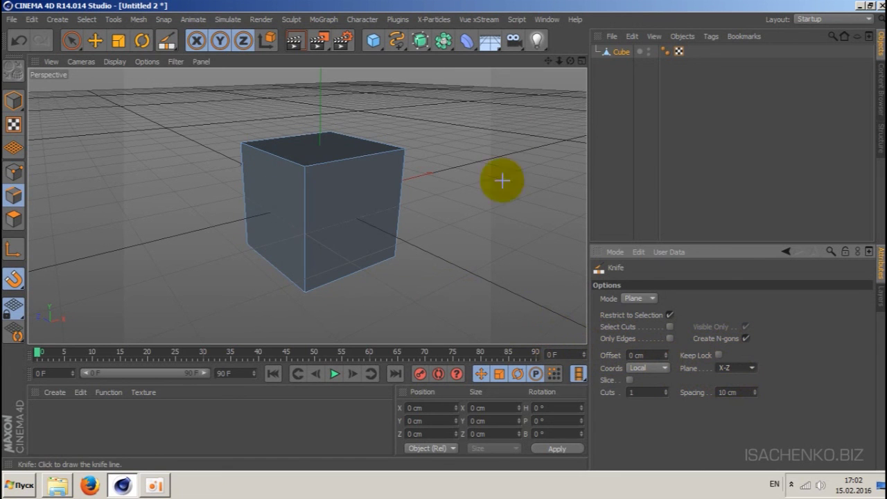
pyautogui.scroll(3, 307, 204)
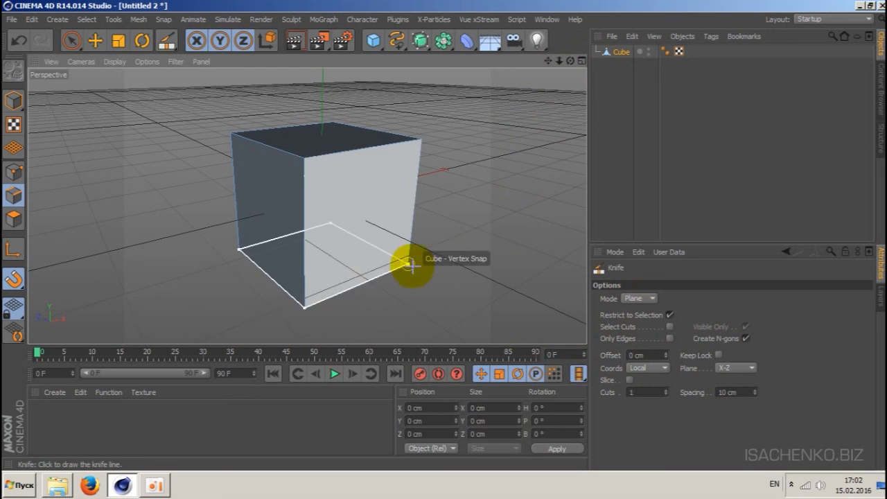
# - Try several horizontal plane cuts, then enable Select Cuts and cut one loop below mid-height
pyautogui.click(343, 268)
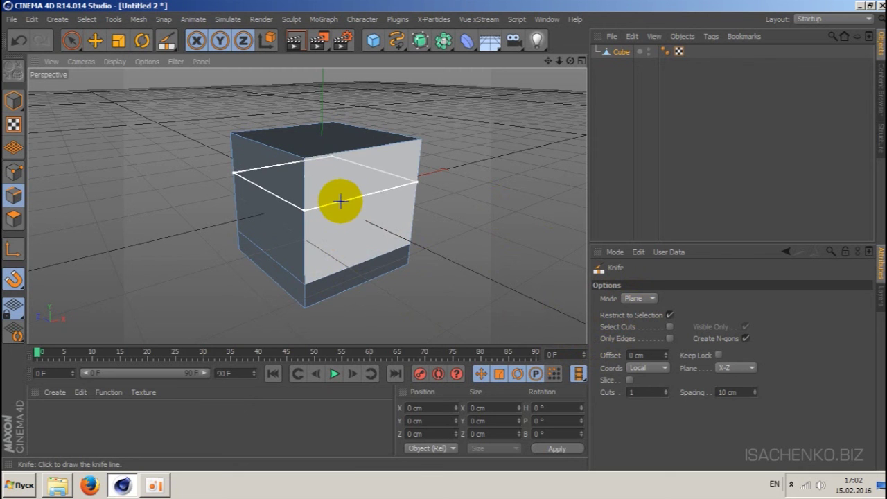
pyautogui.click(340, 201)
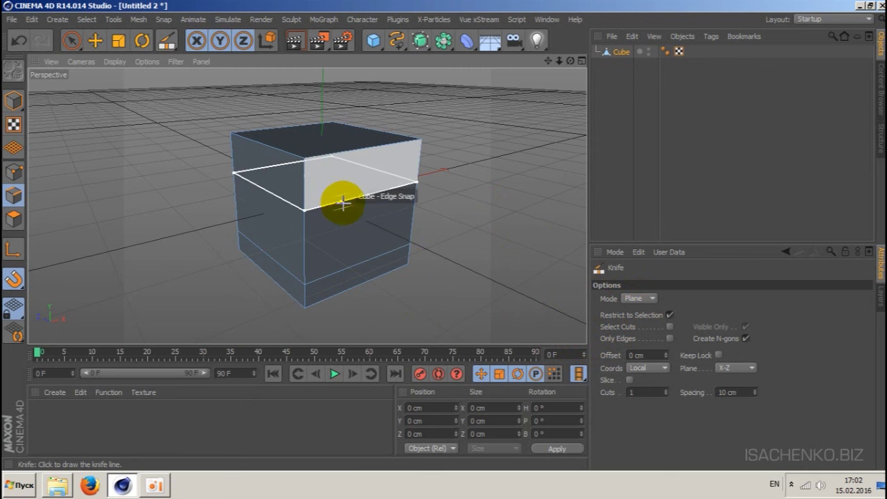
pyautogui.click(329, 269)
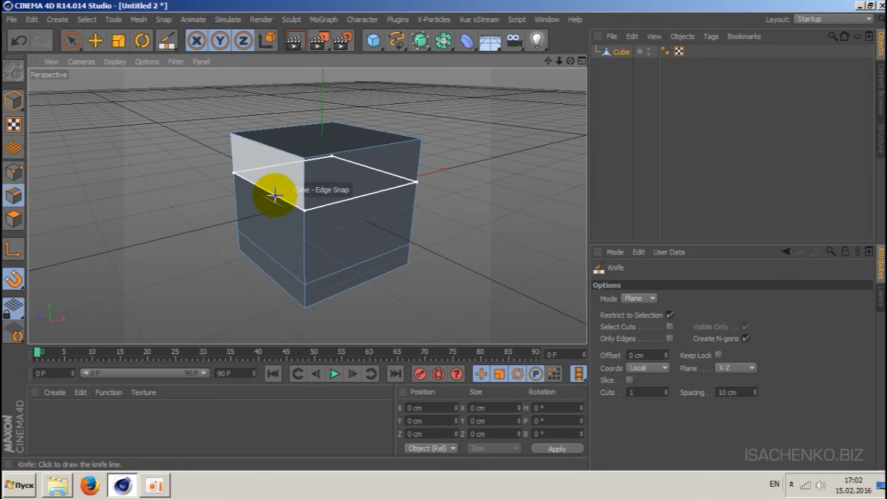
pyautogui.click(416, 186)
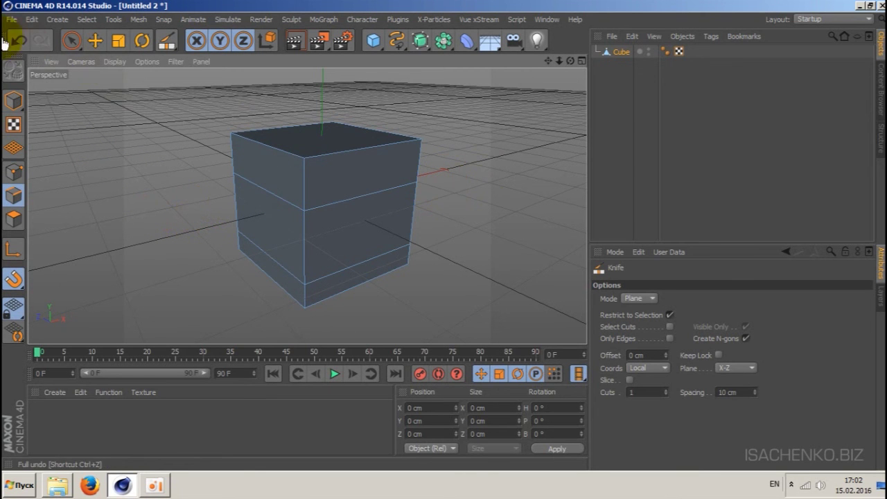
pyautogui.click(346, 205)
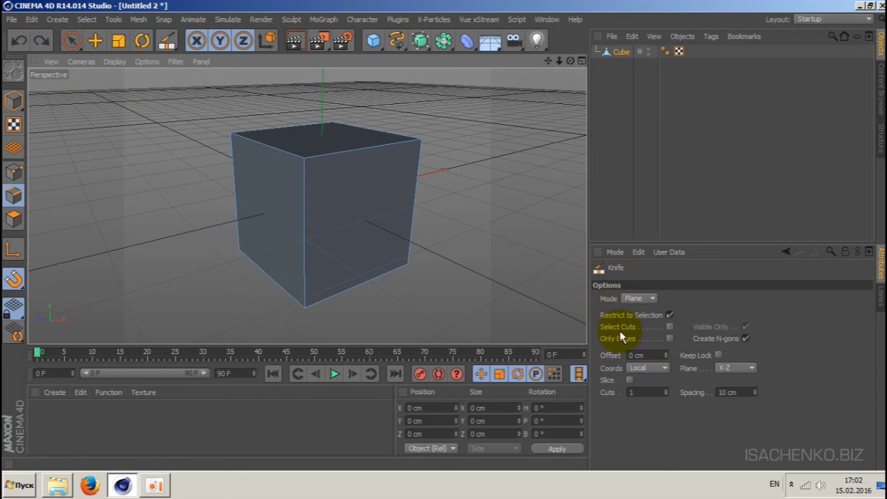
pyautogui.click(670, 327)
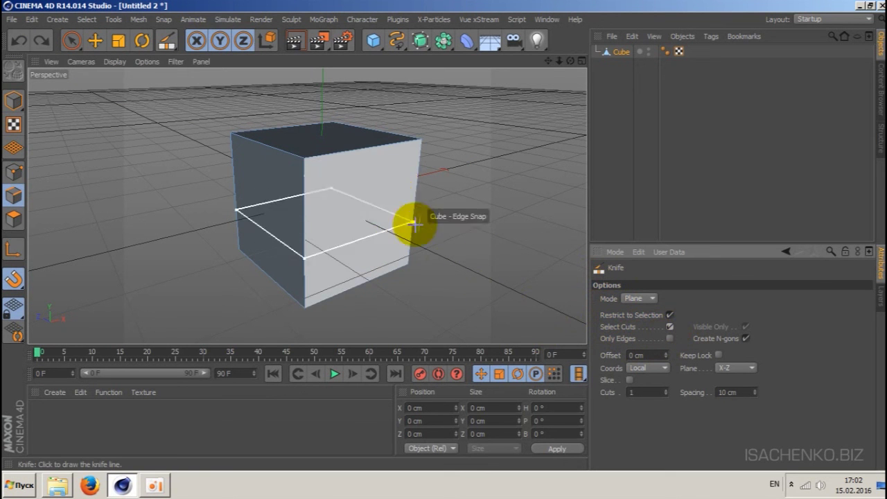
pyautogui.click(398, 212)
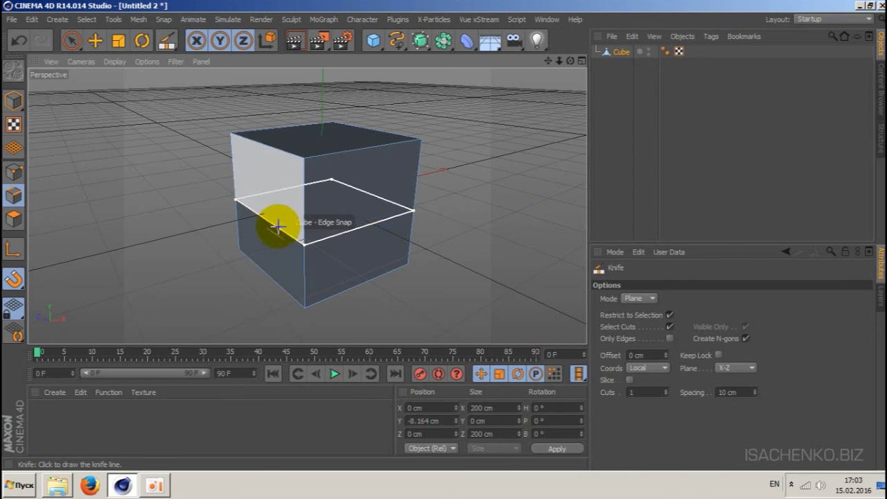
# - Undo the single cut and slice 10 parallel loops, 15 cm apart, into the cube
pyautogui.click(18, 43)
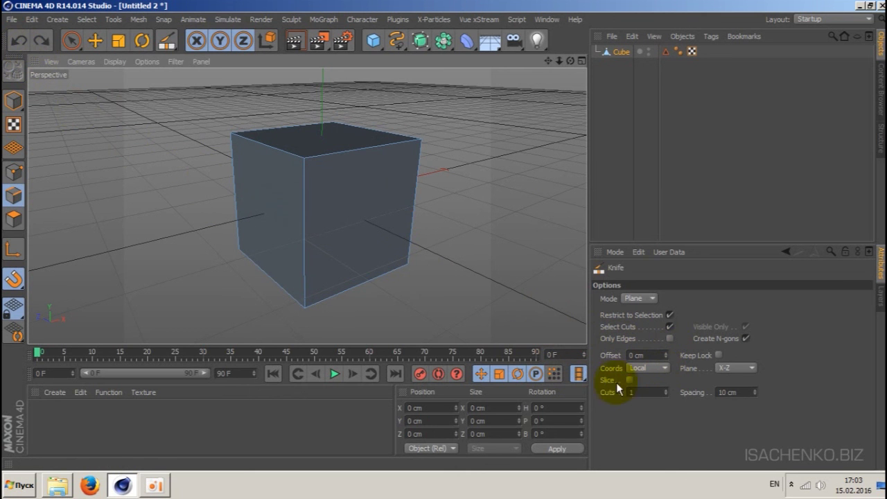
pyautogui.click(666, 391)
pyautogui.click(666, 391)
pyautogui.click(666, 390)
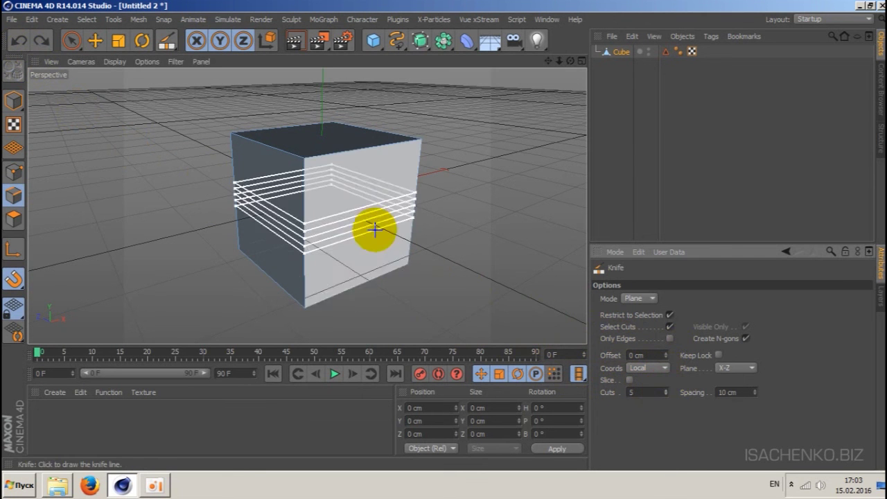
pyautogui.click(666, 390)
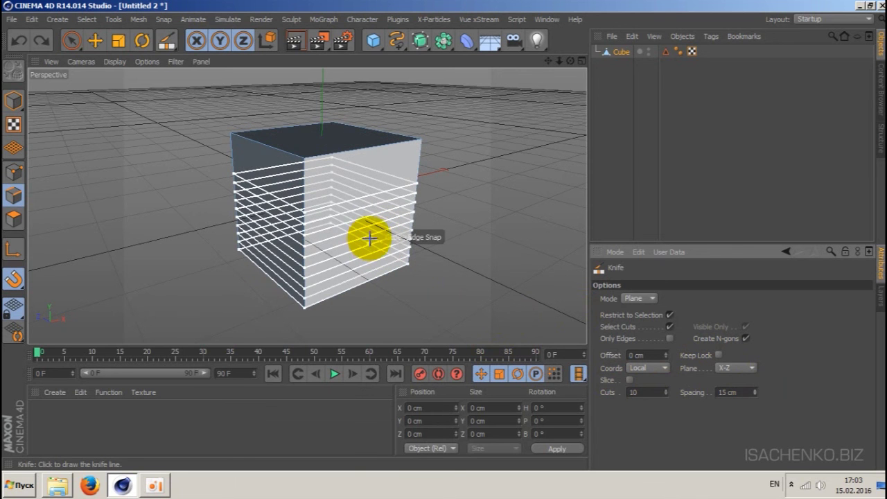
pyautogui.click(369, 238)
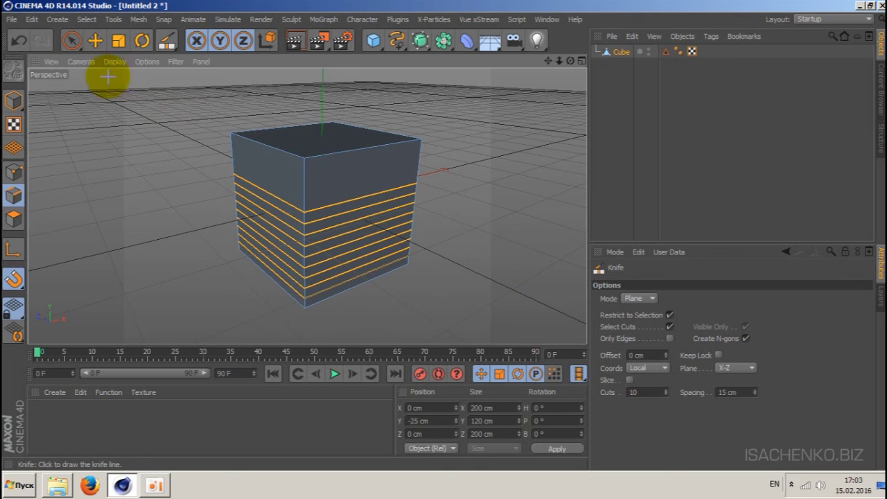
# - Convert the selected edge loops with Edge to Spline and move Cube.Spline out of Cube
pyautogui.click(137, 20)
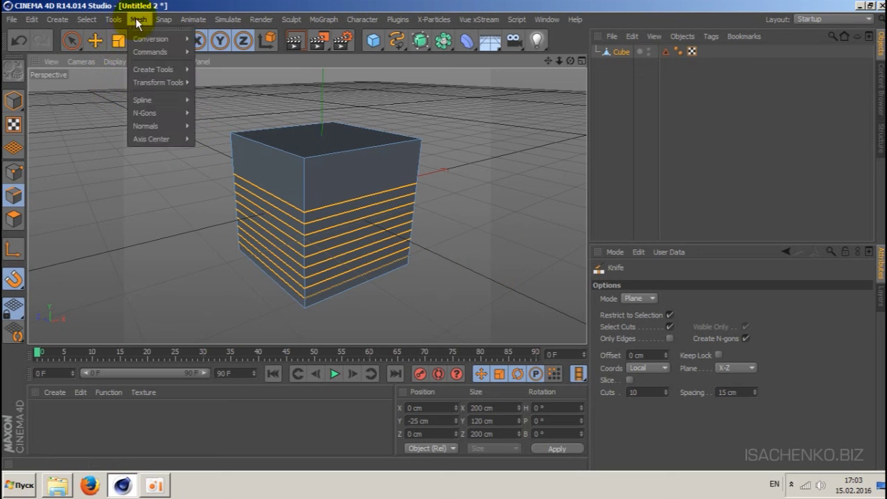
pyautogui.moveTo(150, 52)
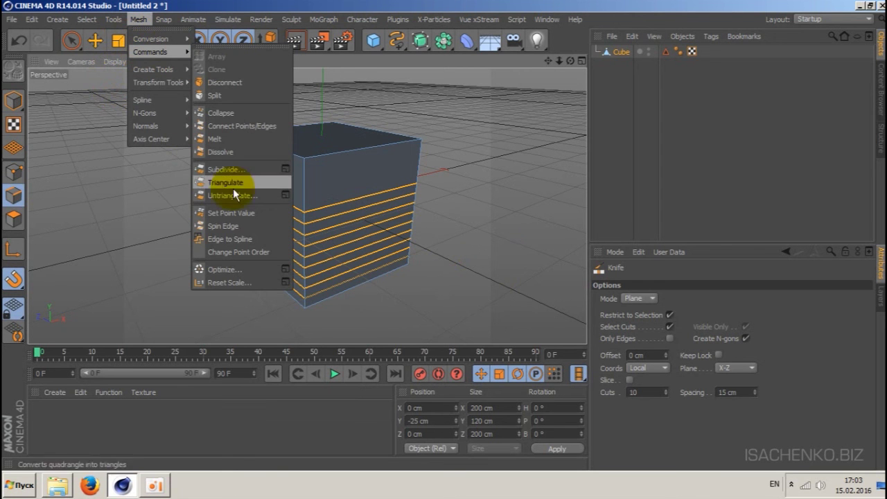
pyautogui.click(241, 239)
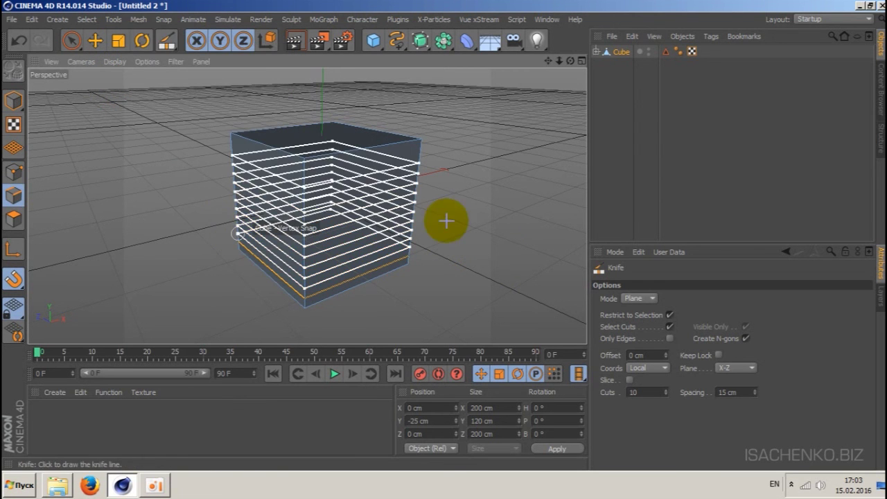
pyautogui.click(596, 52)
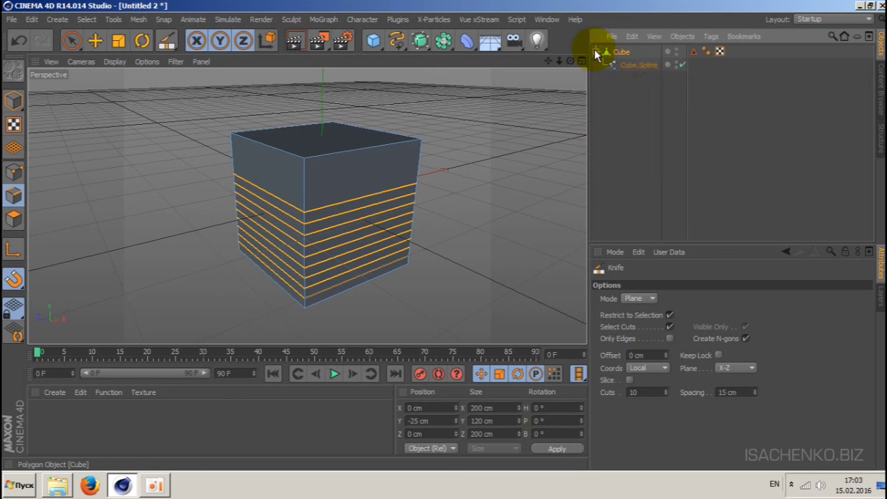
pyautogui.click(631, 65)
pyautogui.moveTo(639, 64); pyautogui.dragTo(629, 45)
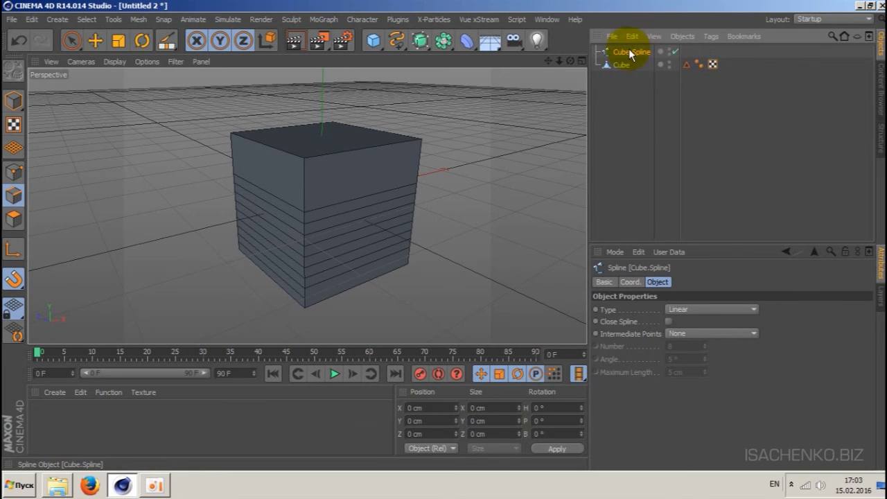
# - Delete the original Cube, leaving only Cube.Spline in the scene
pyautogui.click(629, 51)
pyautogui.press('k')
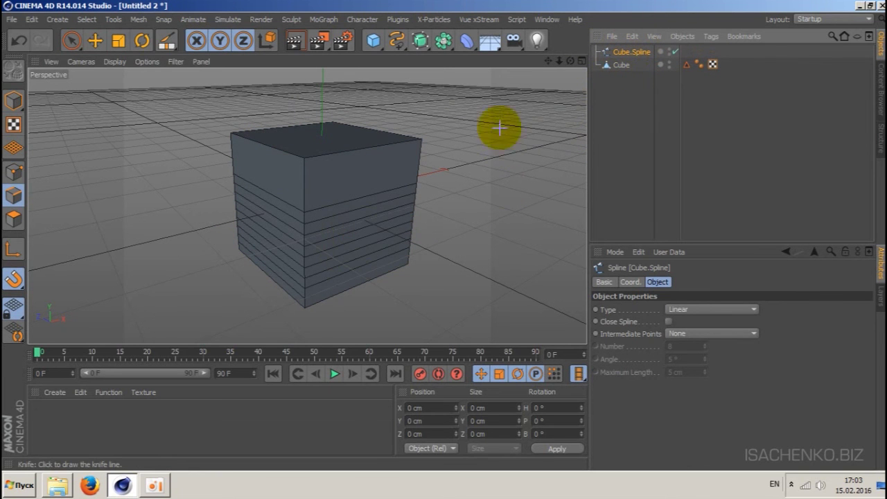
pyautogui.click(619, 66)
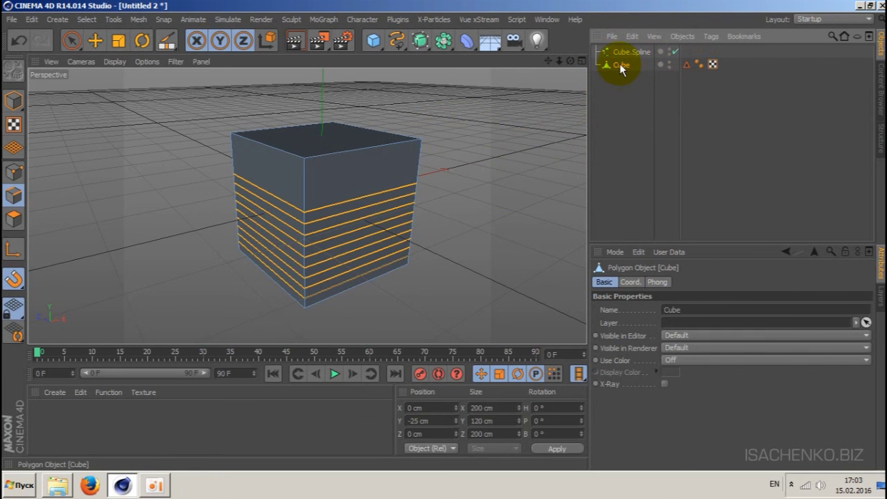
pyautogui.press('Delete')
pyautogui.click(631, 52)
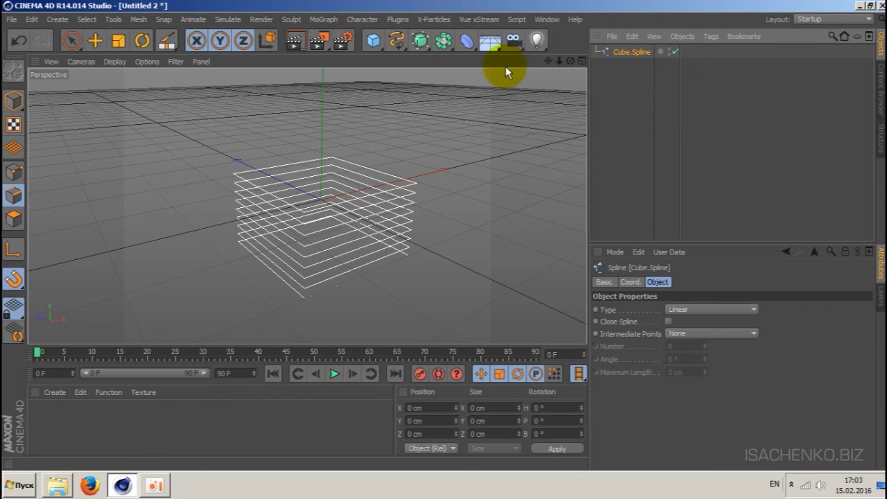
pyautogui.press('k')
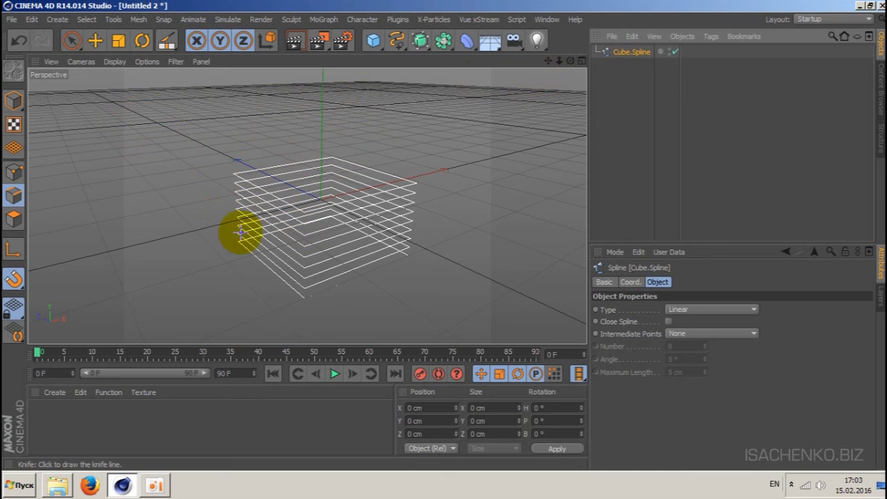
# - Raise the Cube.Spline stack along Y to about 30.6 cm
pyautogui.click(95, 40)
pyautogui.click(10, 103)
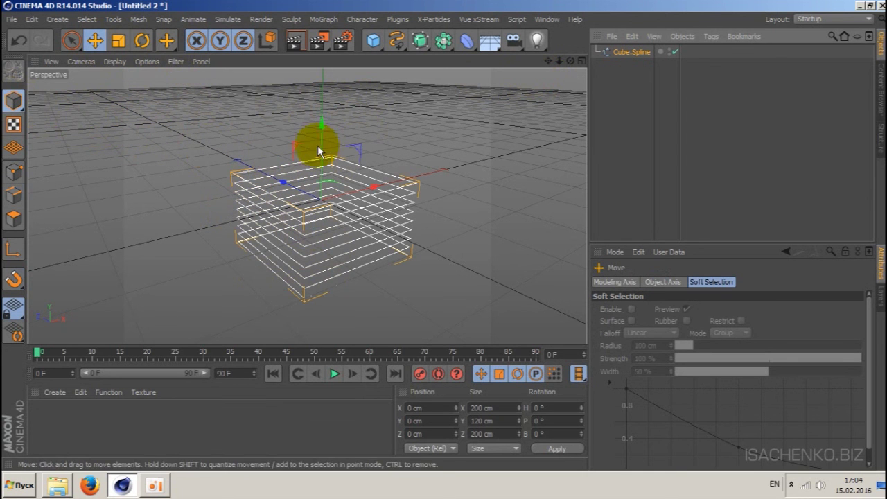
pyautogui.moveTo(324, 131); pyautogui.dragTo(322, 117)
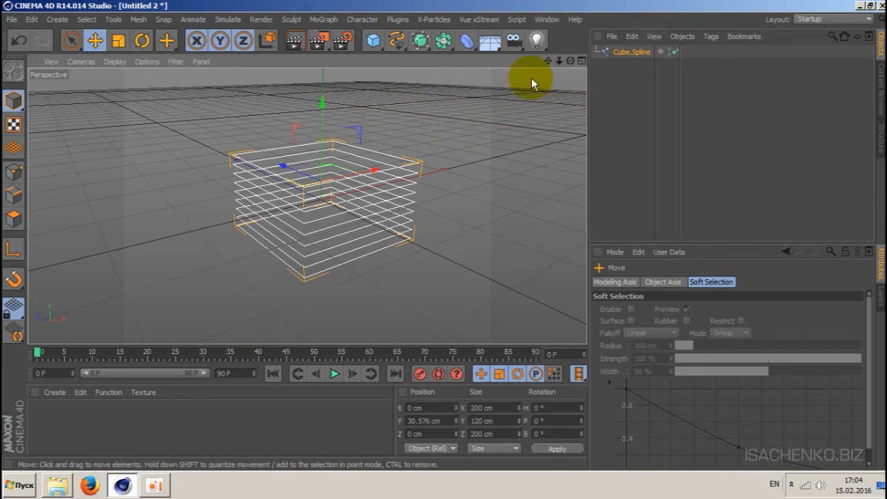
# - Run Explode Segments on Cube.Spline to split it into separate ring splines
pyautogui.click(138, 19)
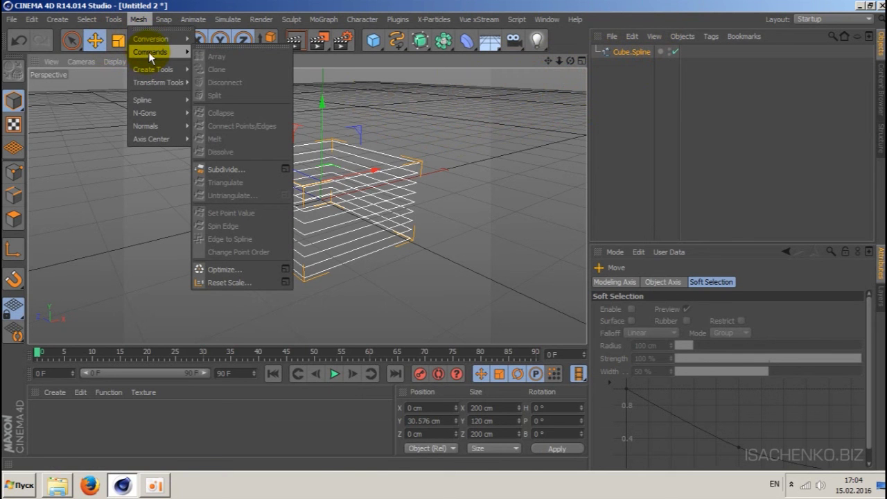
pyautogui.moveTo(143, 99)
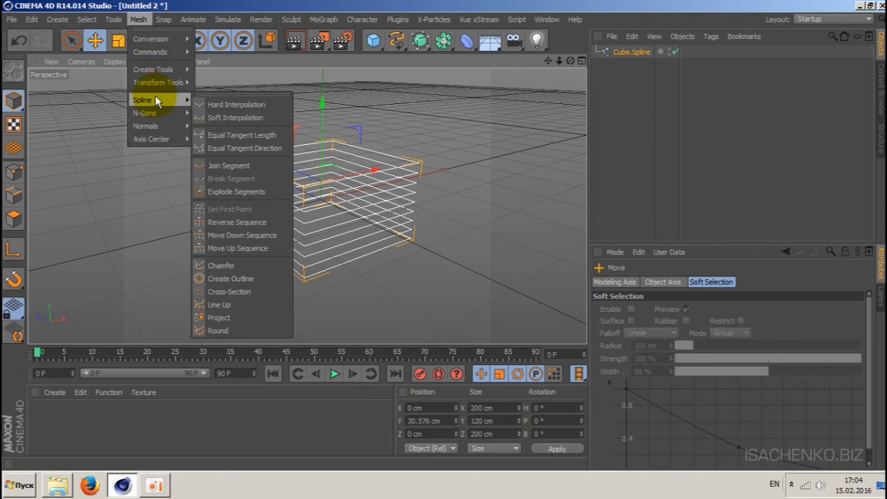
pyautogui.click(236, 182)
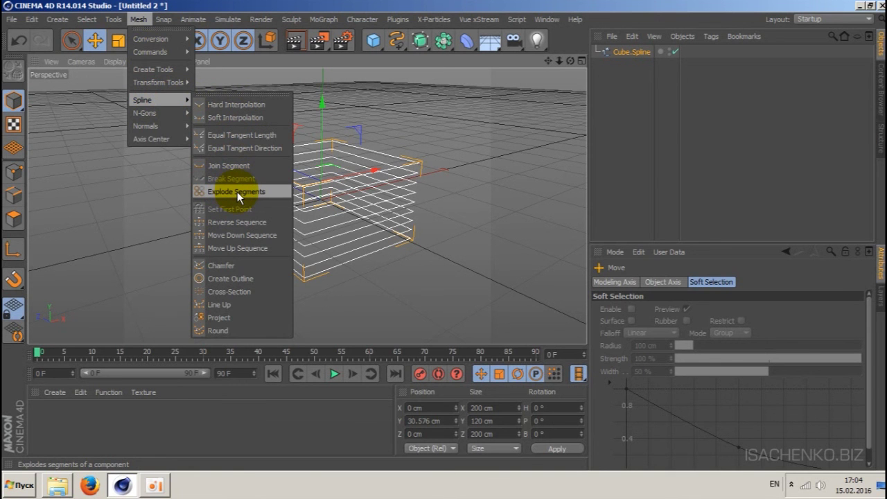
pyautogui.click(237, 192)
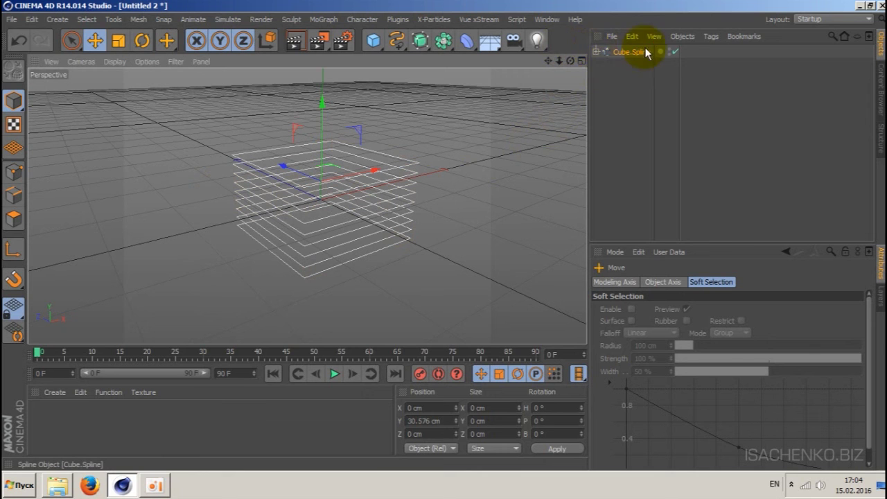
# - Expand Cube.Spline, check rings Cube.Spline.1 through .9, and select all nine
pyautogui.click(596, 51)
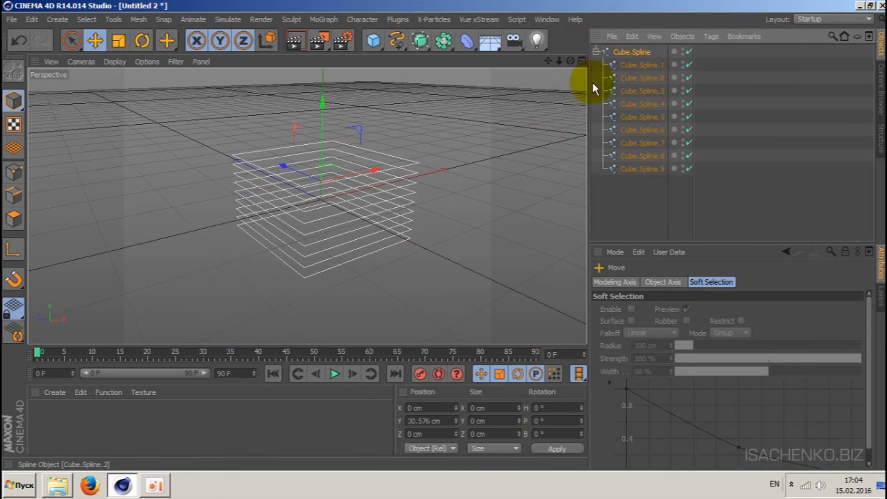
pyautogui.click(646, 67)
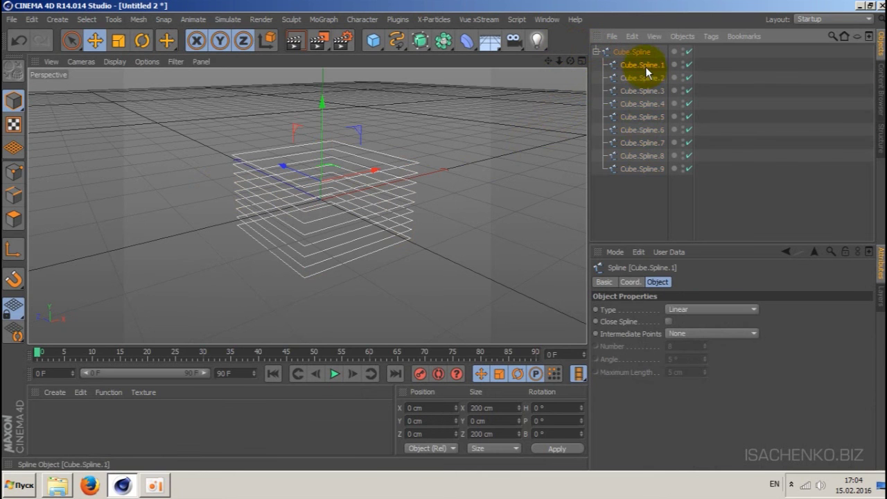
pyautogui.click(650, 168)
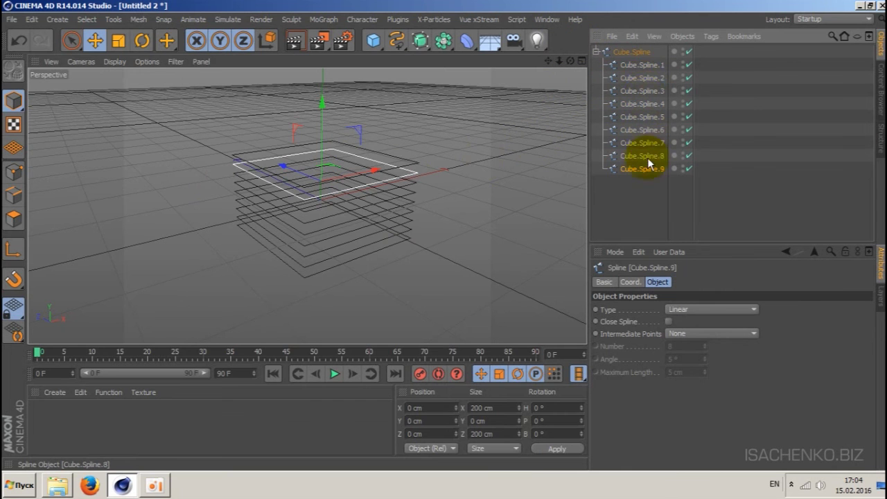
pyautogui.click(642, 68)
pyautogui.click(644, 168)
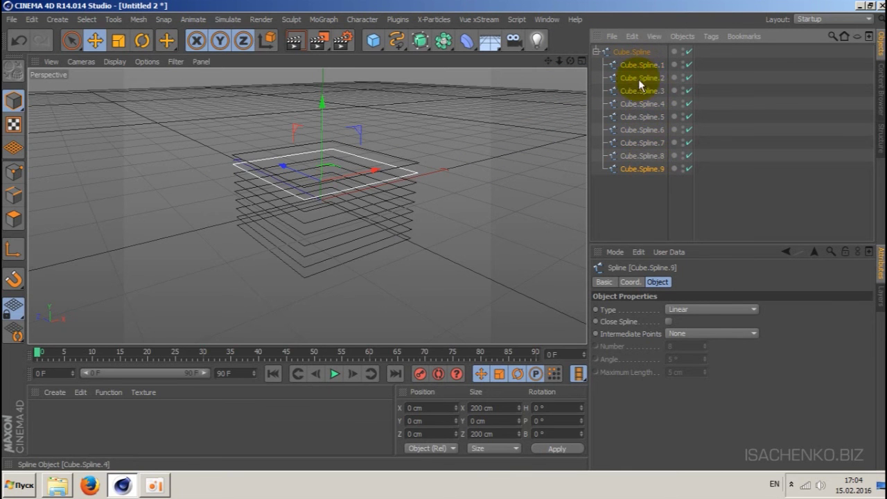
pyautogui.click(633, 51)
pyautogui.click(635, 64)
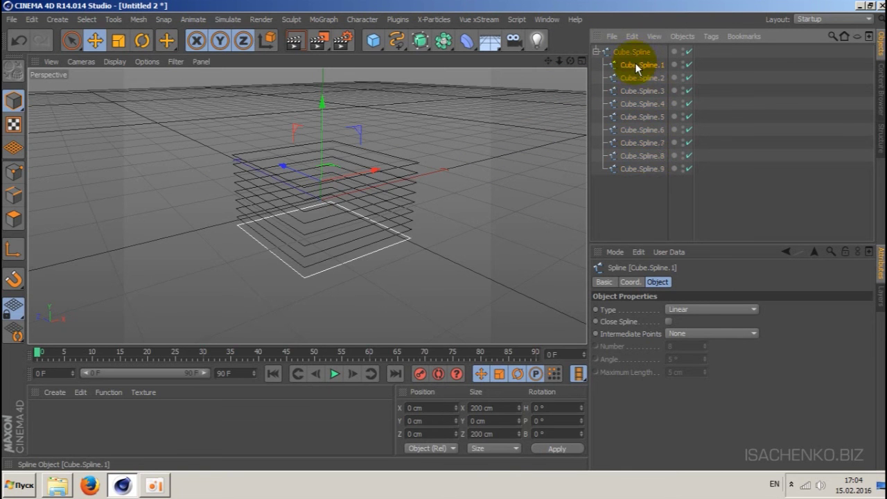
pyautogui.keyDown('shift'); pyautogui.click(642, 168); pyautogui.keyUp('shift')
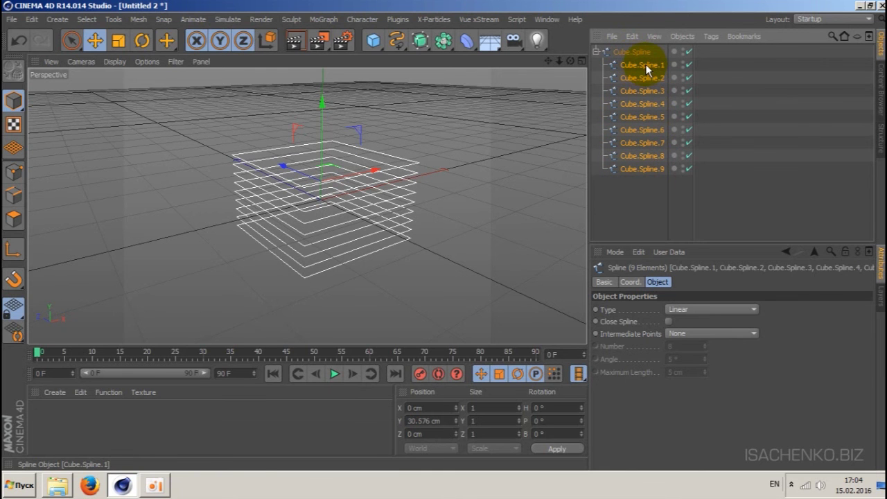
# - Move the nine ring splines to the top level and delete the empty Cube.Spline
pyautogui.moveTo(641, 50); pyautogui.dragTo(637, 48)
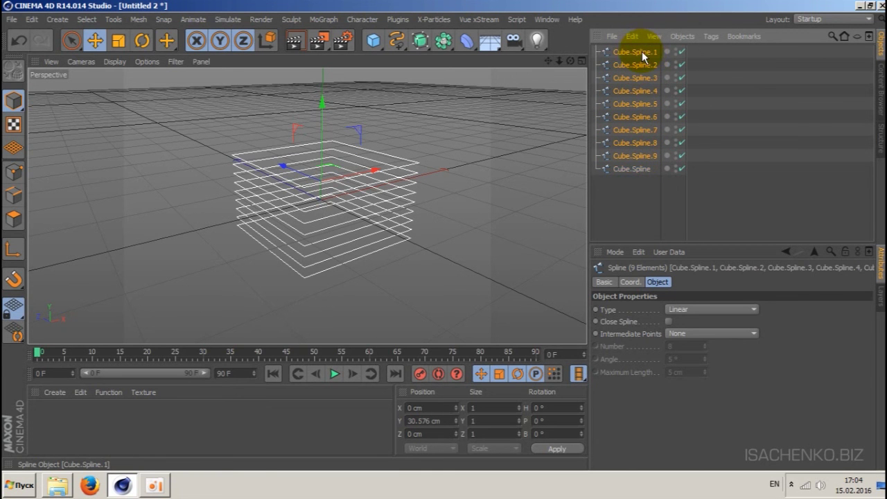
pyautogui.click(631, 169)
pyautogui.press('Delete')
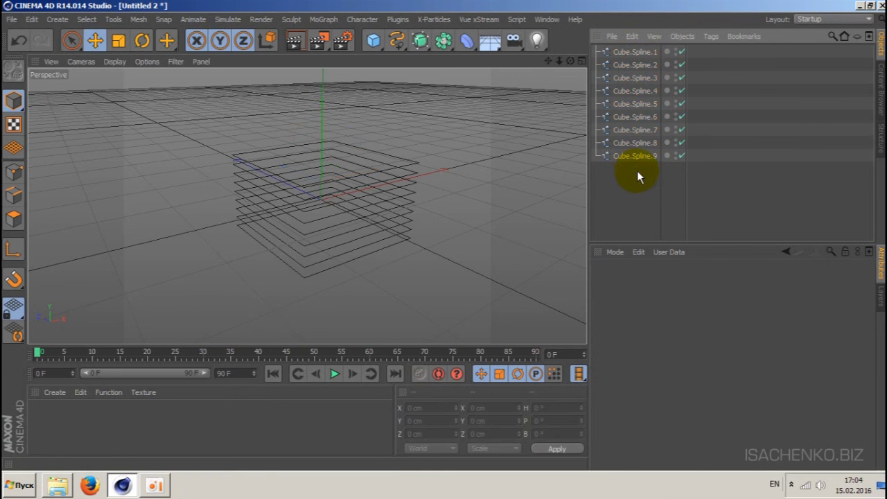
# - Check each ring by selecting the splines, ending with only Cube.Spline.1 selected
pyautogui.click(633, 52)
pyautogui.click(632, 65)
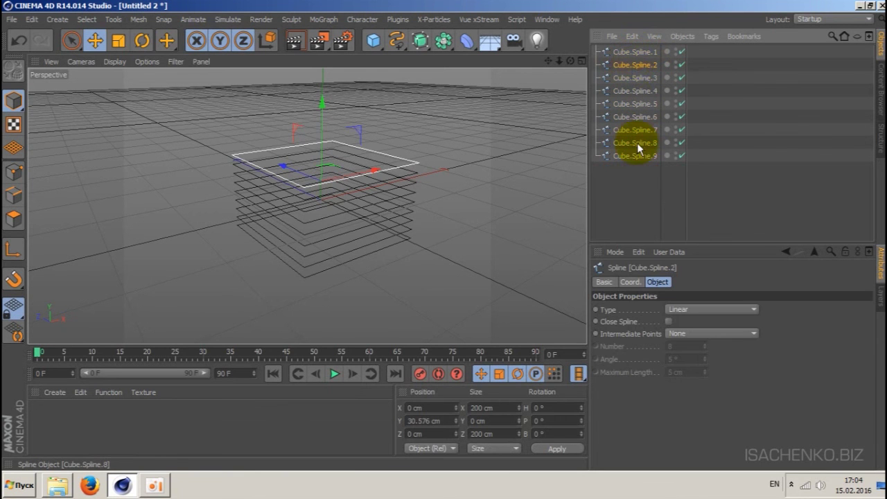
pyautogui.click(638, 53)
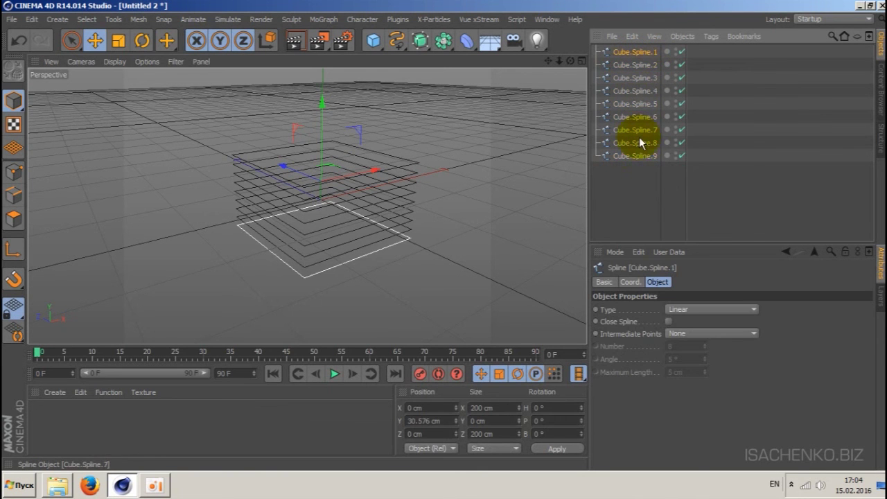
pyautogui.click(663, 178)
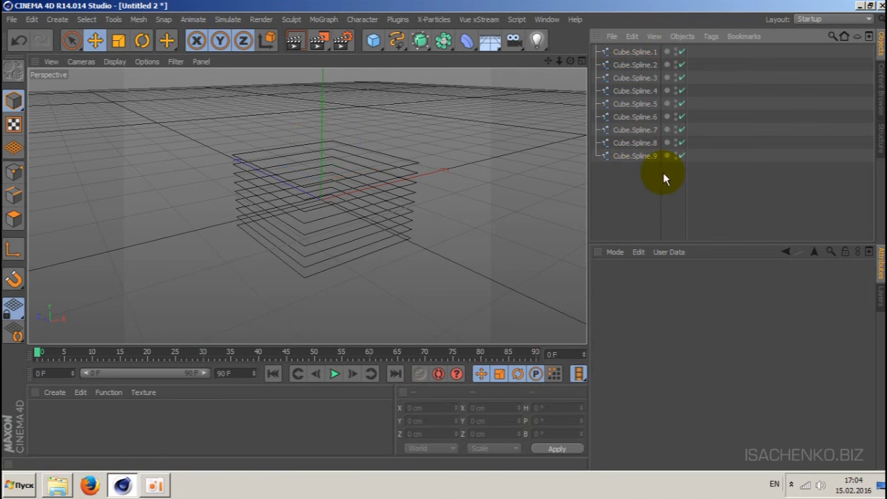
pyautogui.click(639, 53)
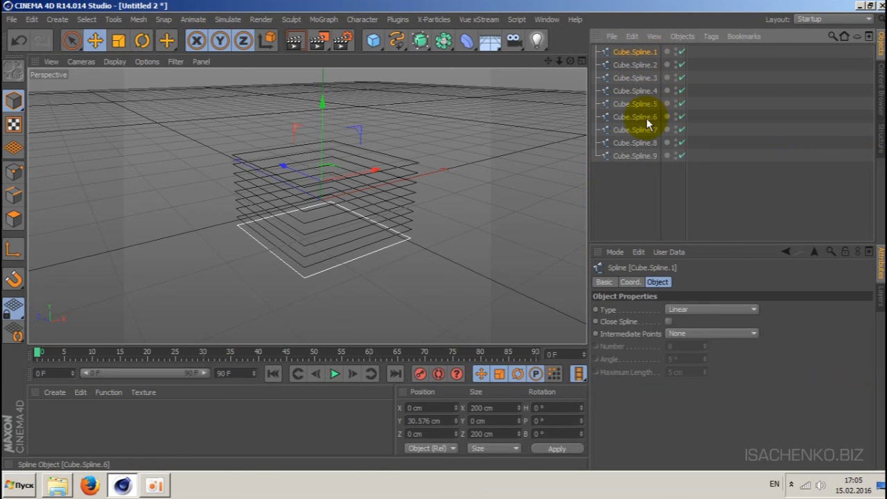
pyautogui.keyDown('shift'); pyautogui.click(639, 155); pyautogui.keyUp('shift')
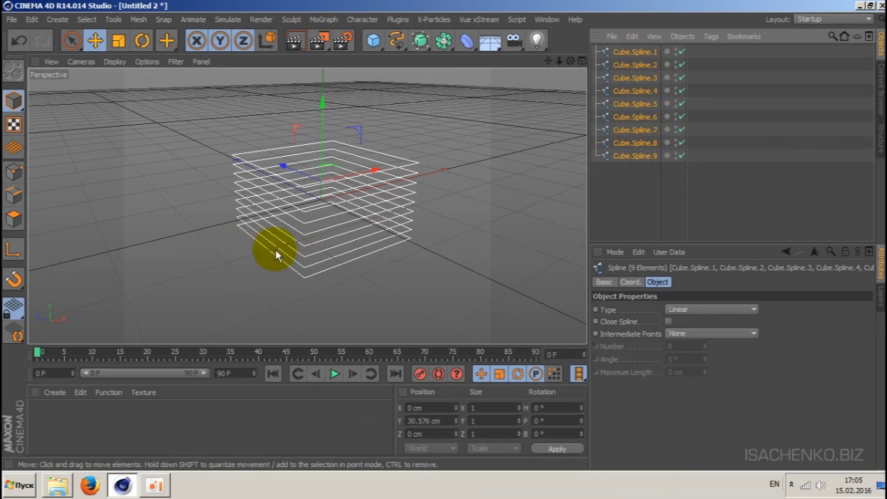
pyautogui.click(626, 189)
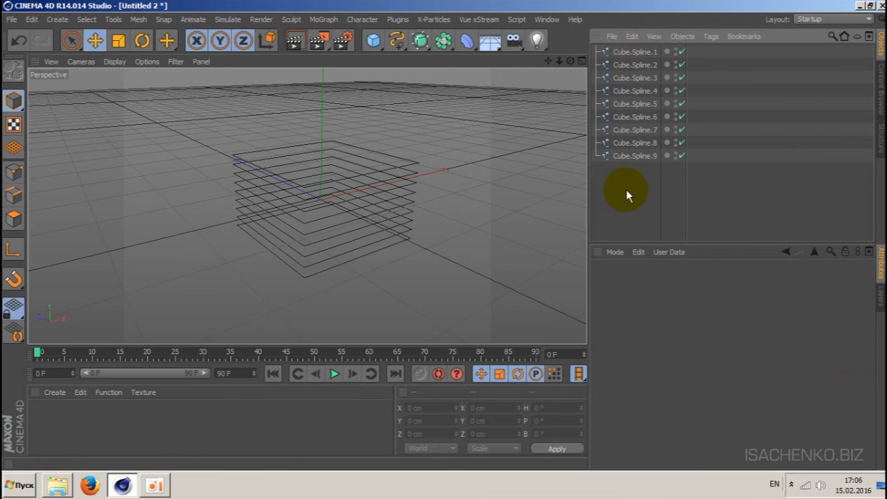
pyautogui.click(622, 53)
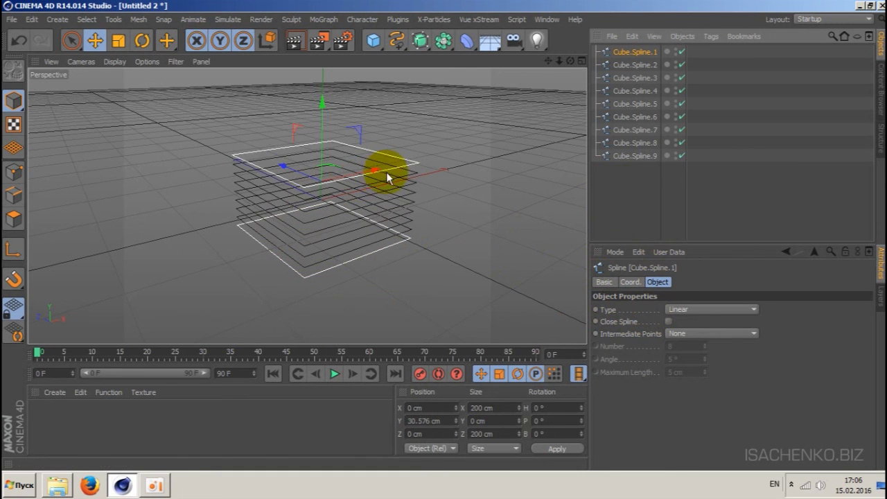
# - Enable Close Spline on all nine ring splines, Cube.Spline.1 through .9
pyautogui.keyDown('shift'); pyautogui.click(639, 156); pyautogui.keyUp('shift')
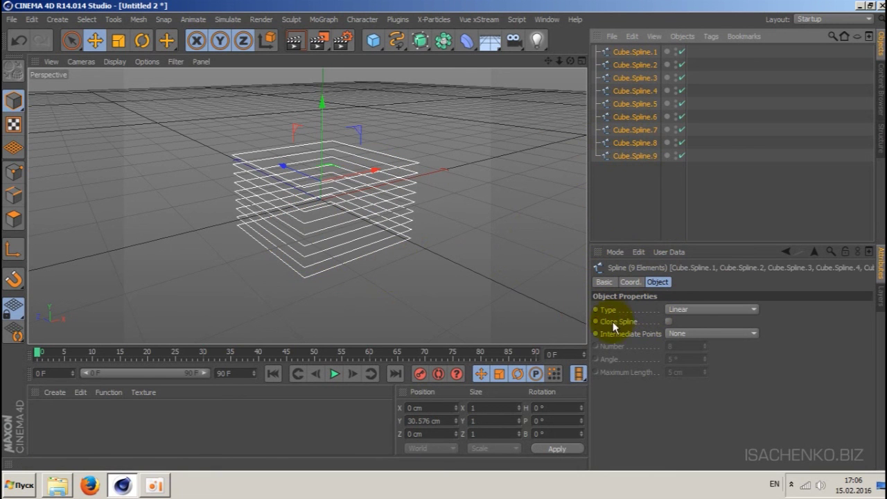
pyautogui.click(670, 323)
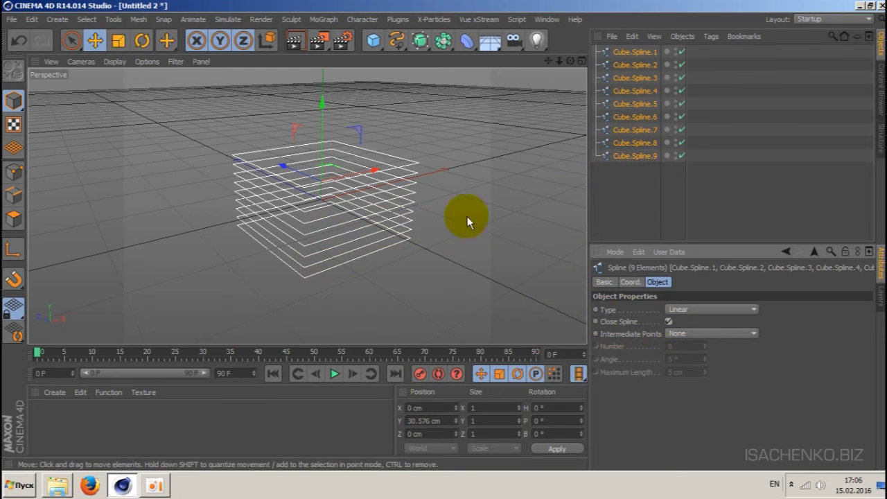
pyautogui.click(633, 54)
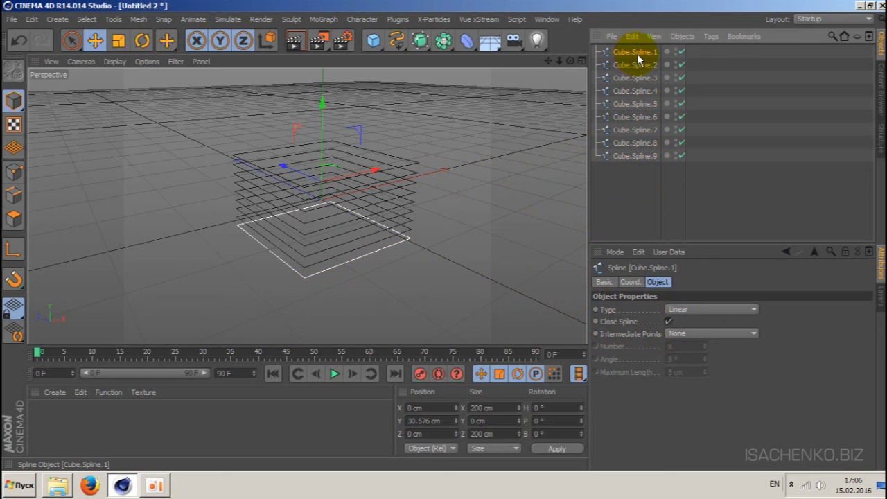
# - Add an Extrude NURBS and place the nine ring splines inside it
pyautogui.click(445, 43)
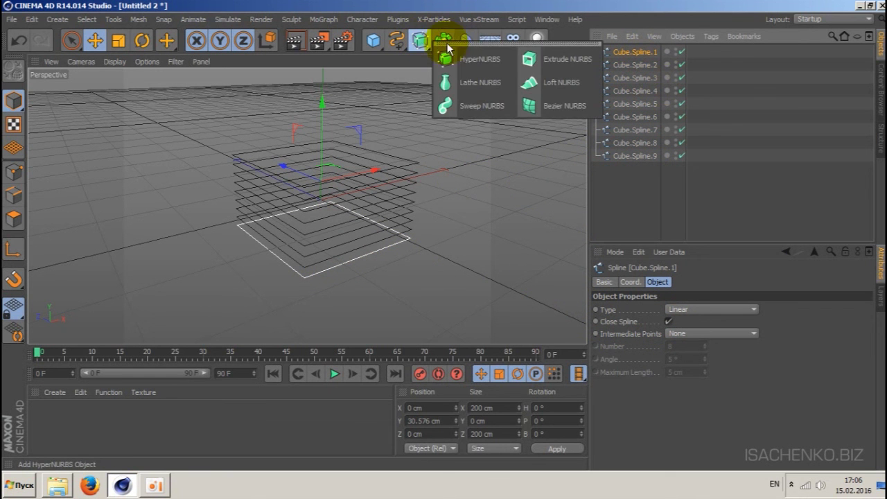
pyautogui.click(562, 59)
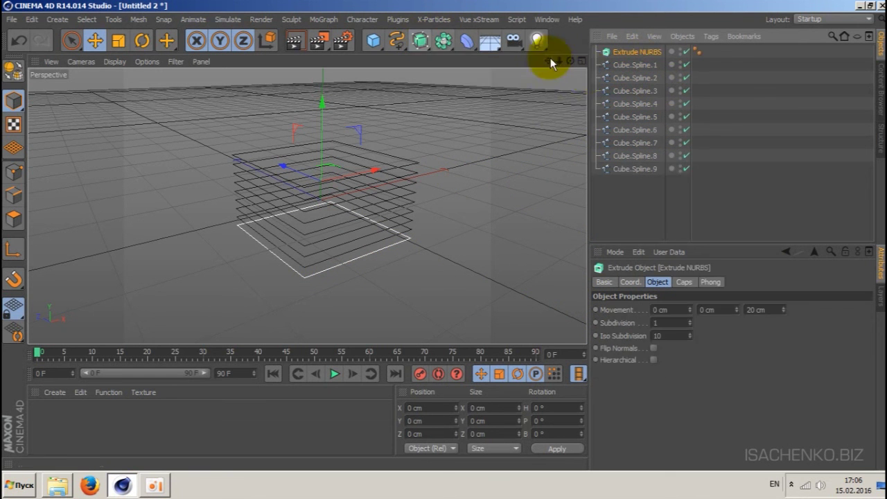
pyautogui.click(631, 65)
pyautogui.keyDown('shift'); pyautogui.click(632, 169); pyautogui.keyUp('shift')
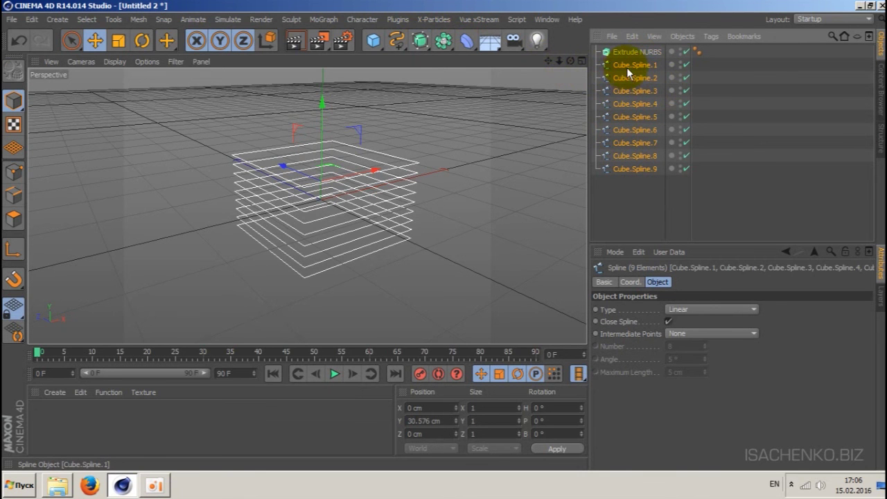
pyautogui.moveTo(627, 67); pyautogui.dragTo(638, 52)
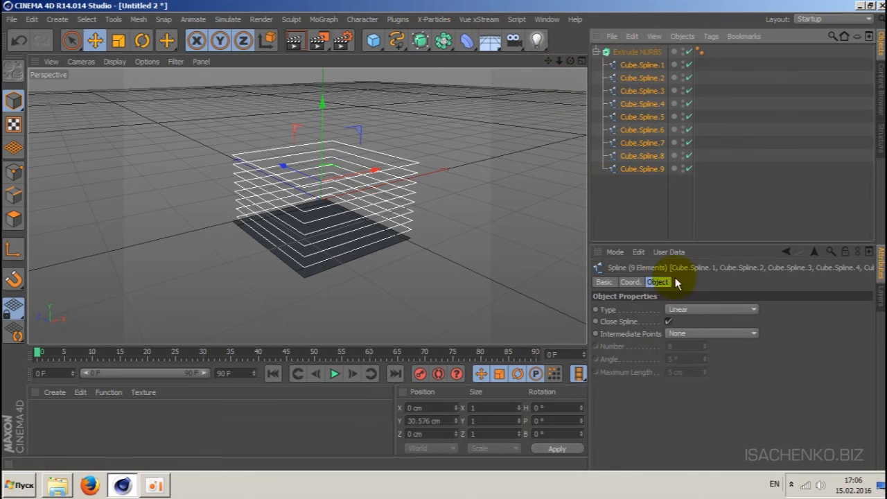
# - Set the Extrude NURBS Movement to 0 in Z and 7 cm in Y
pyautogui.click(636, 52)
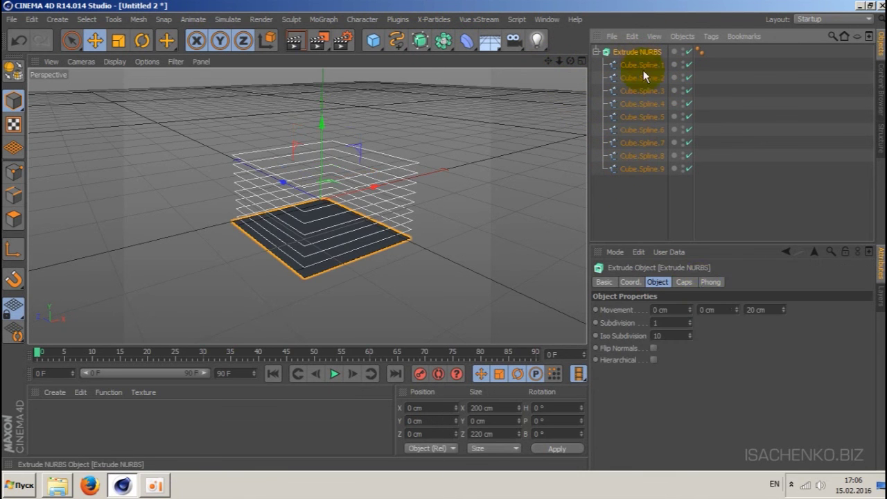
pyautogui.doubleClick(759, 310)
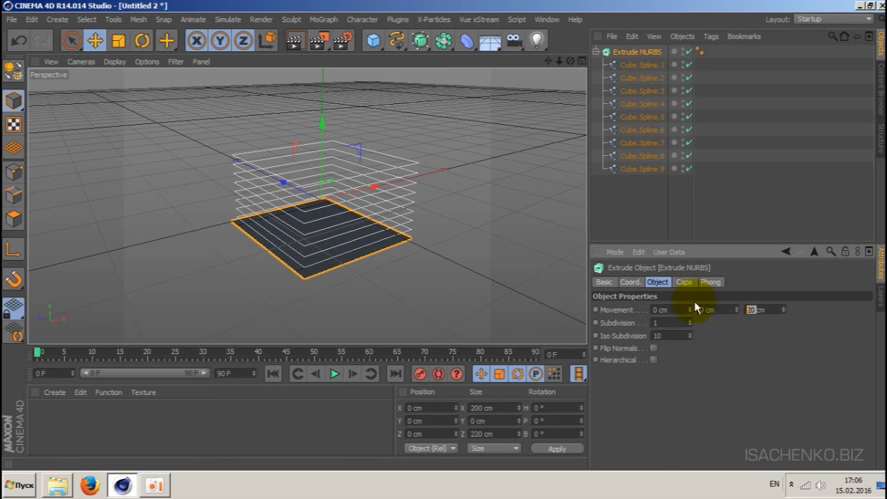
pyautogui.write('0')
pyautogui.press('Return')
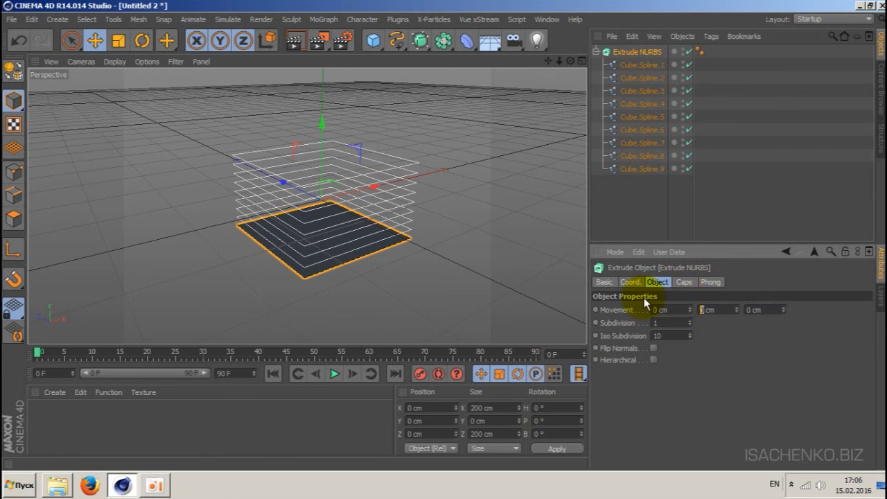
pyautogui.write('1')
pyautogui.press('Return')
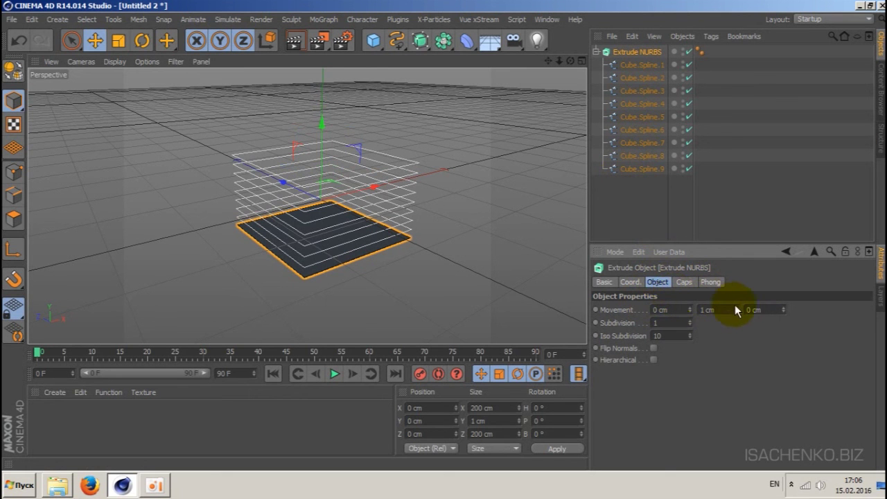
pyautogui.moveTo(736, 308)
pyautogui.mouseDown()
pyautogui.moveTo(736, 295)
pyautogui.moveTo(736, 323)
pyautogui.mouseUp()
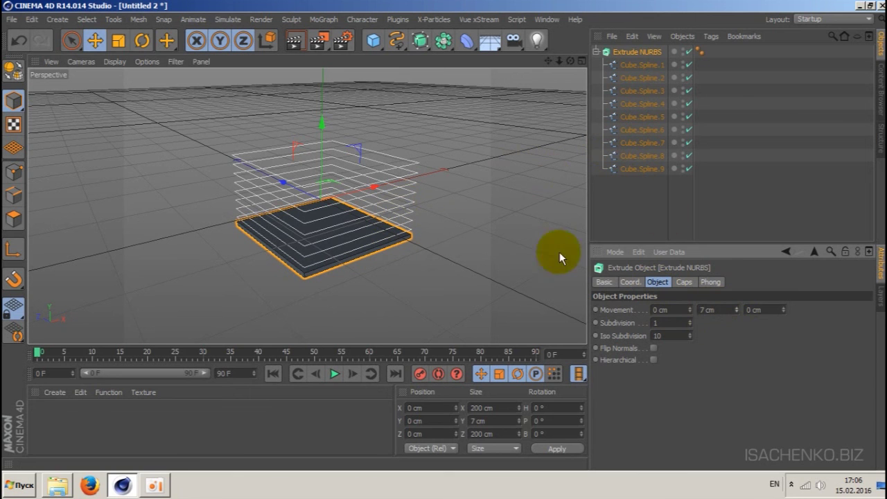
# - Enable Hierarchical on the Extrude NURBS so all nine rings extrude into stacked layers
pyautogui.click(636, 65)
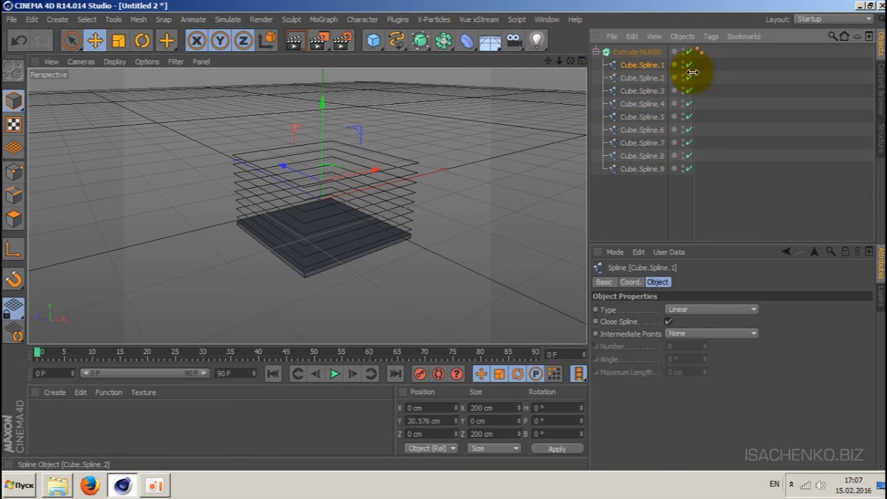
pyautogui.click(644, 50)
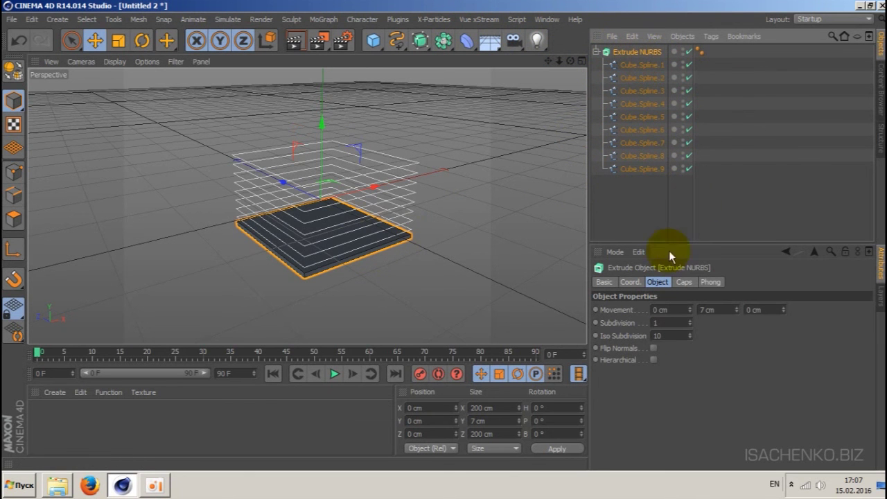
pyautogui.click(653, 361)
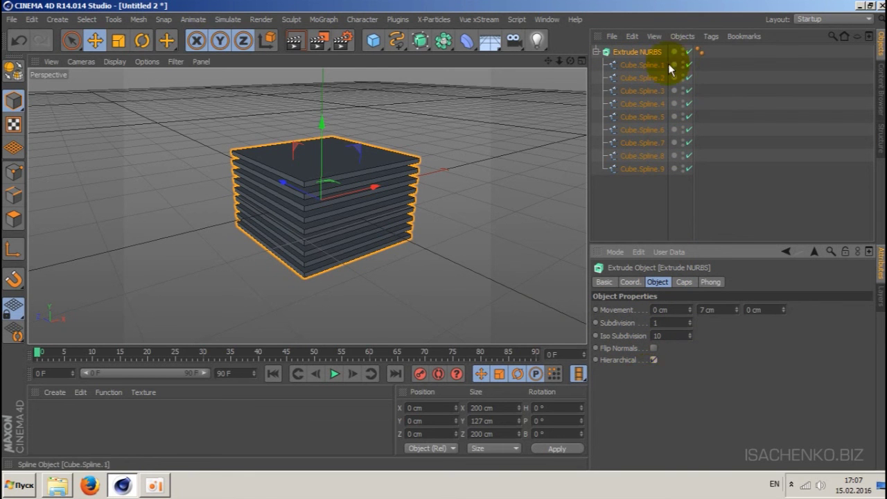
pyautogui.click(643, 65)
pyautogui.click(622, 52)
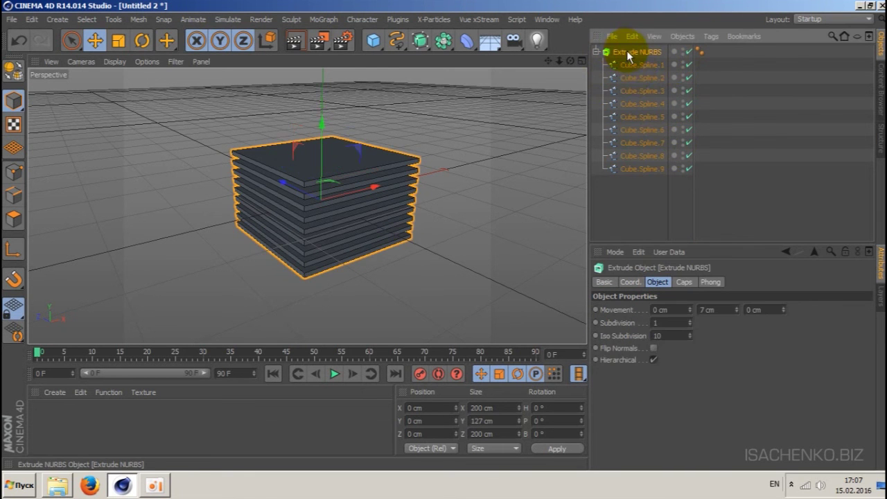
# - Delete the Extrude NURBS with its nine splines, leaving an empty scene
pyautogui.click(635, 68)
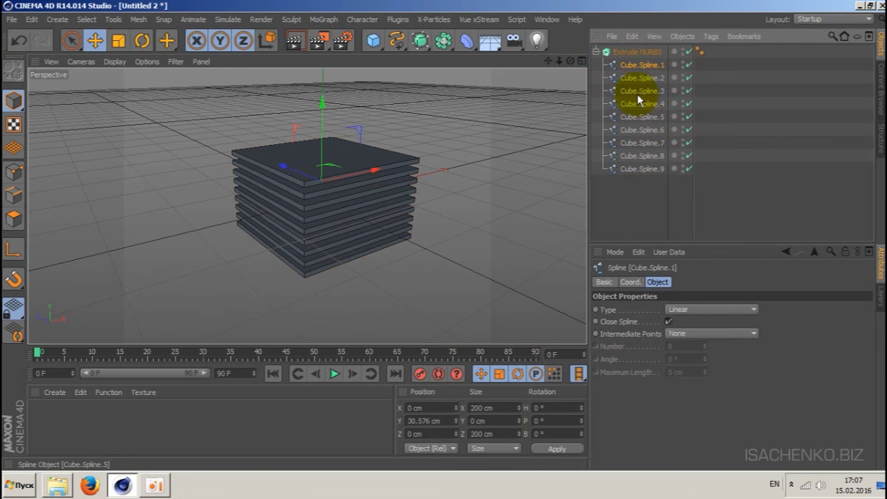
pyautogui.click(632, 53)
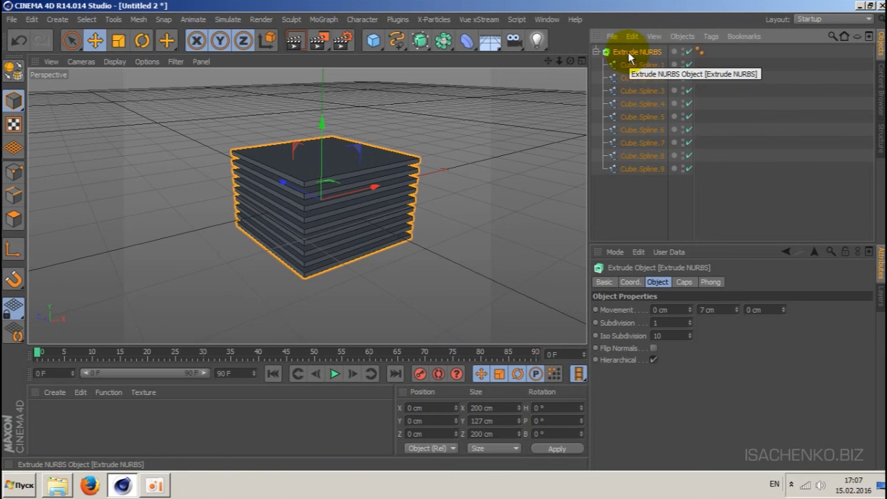
pyautogui.press('Delete')
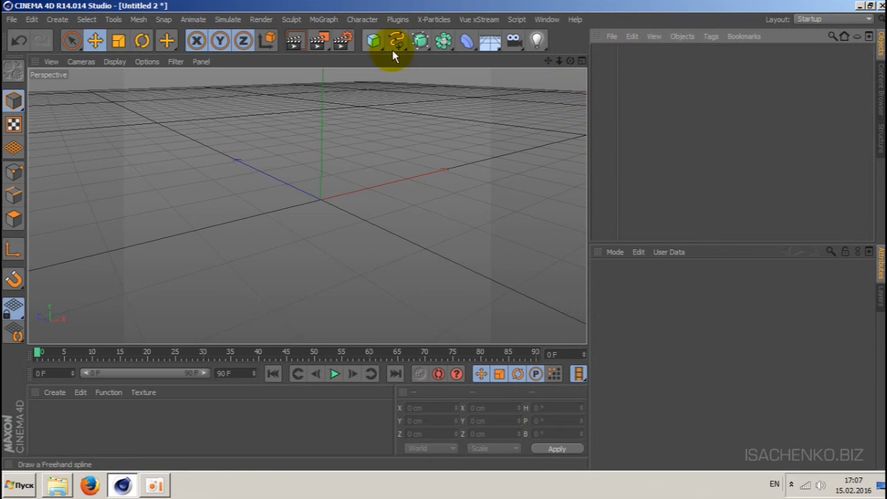
# - Add a 100 cm, 24-segment Sphere primitive and orbit and zoom the perspective view around it
pyautogui.click(372, 40)
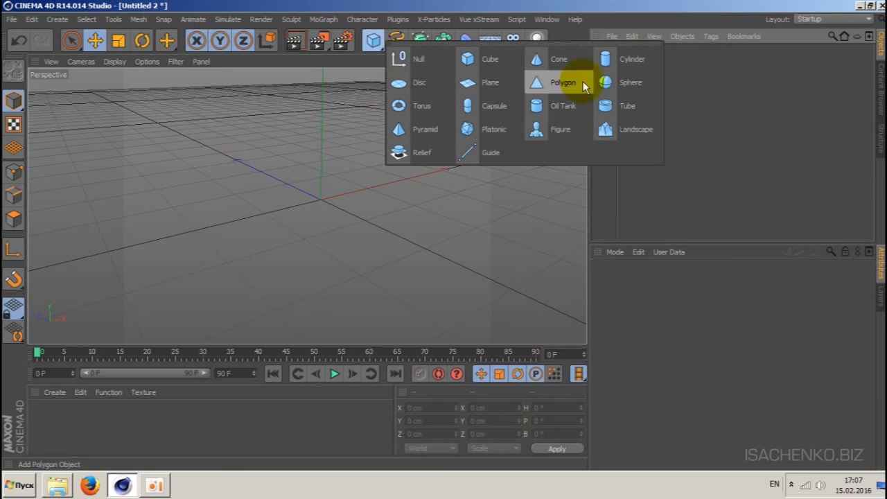
pyautogui.click(623, 83)
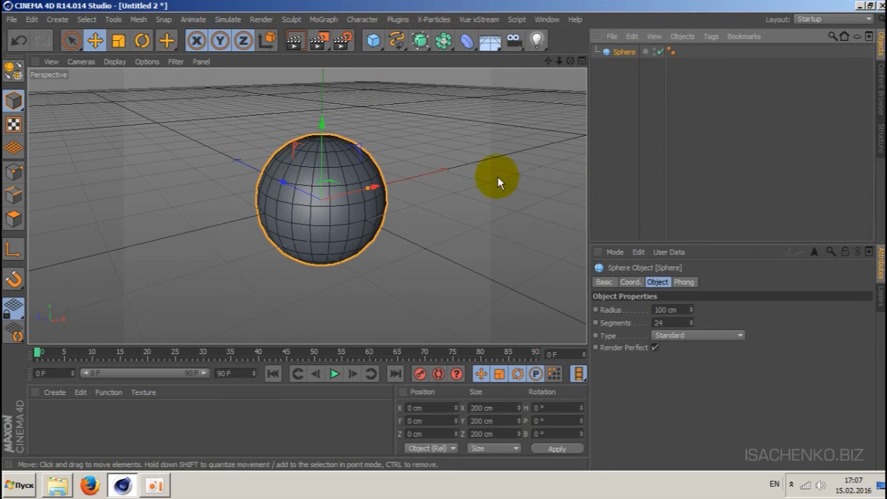
pyautogui.scroll(3, 308, 202)
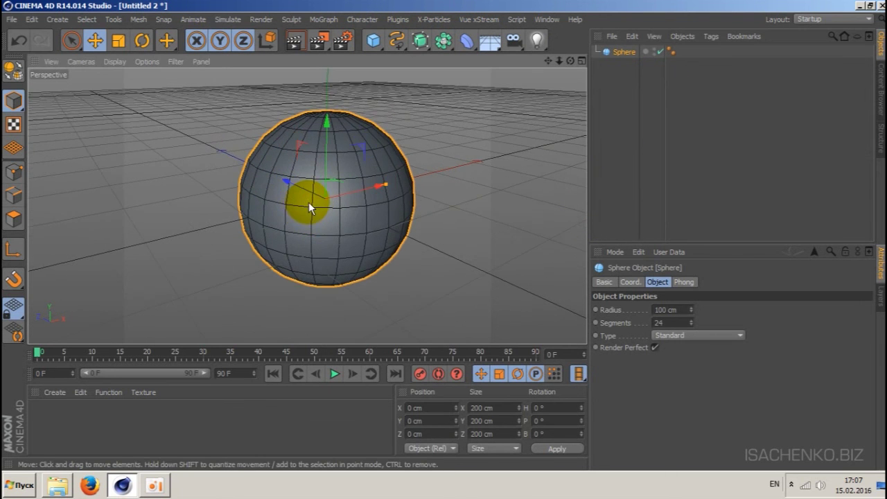
pyautogui.keyDown('alt'); pyautogui.moveTo(308, 202); pyautogui.dragTo(352, 191); pyautogui.keyUp('alt')
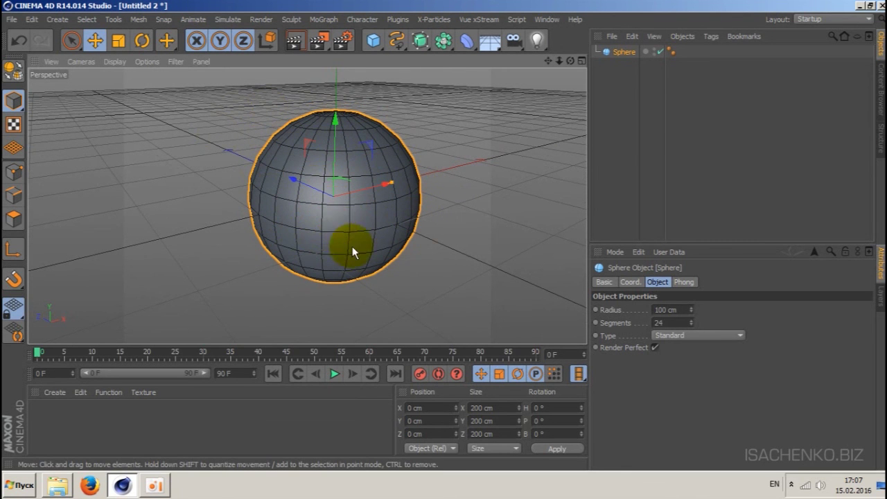
pyautogui.scroll(2, 352, 247)
pyautogui.scroll(2, 340, 234)
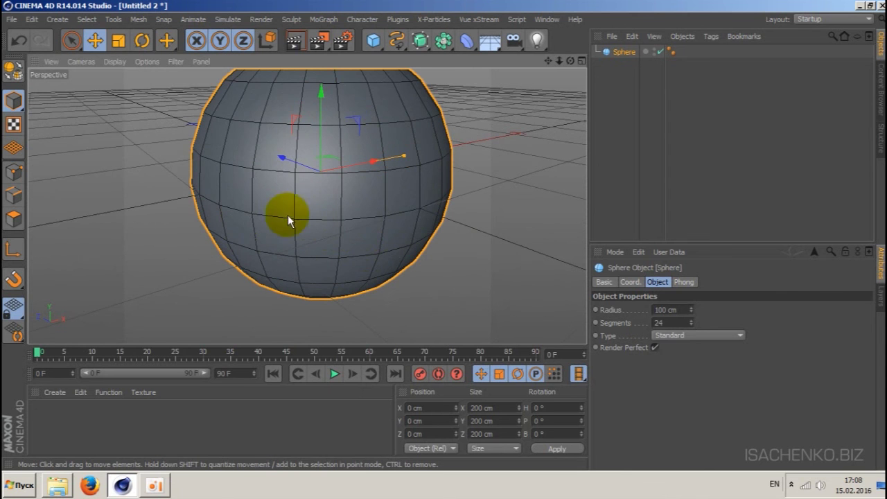
pyautogui.scroll(-3, 388, 215)
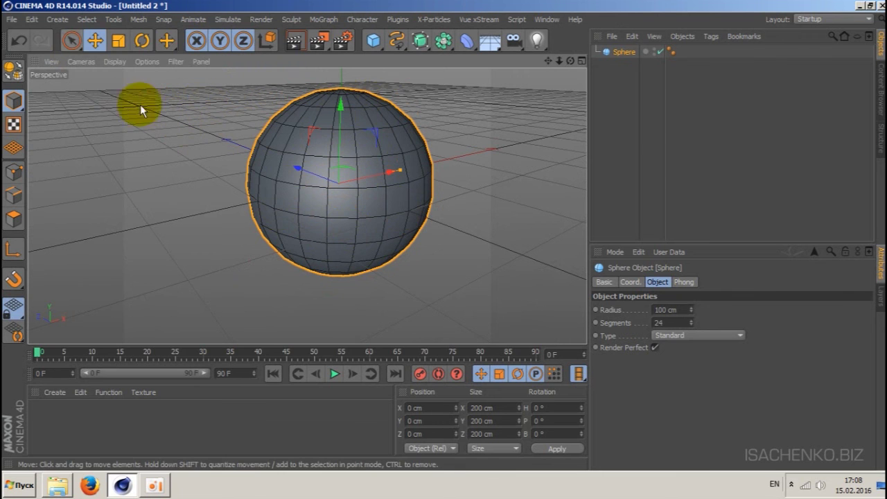
pyautogui.click(87, 19)
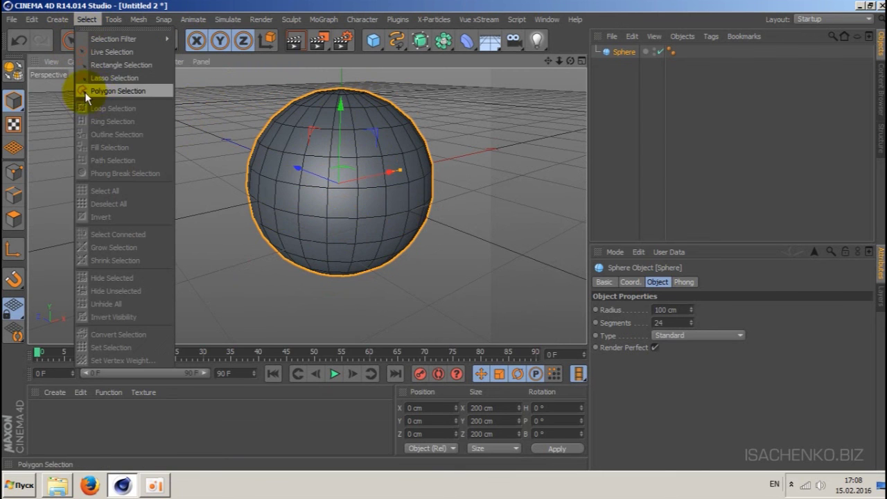
# - Make the sphere an editable polygon object and switch to Edges mode
pyautogui.click(84, 19)
pyautogui.press('c')
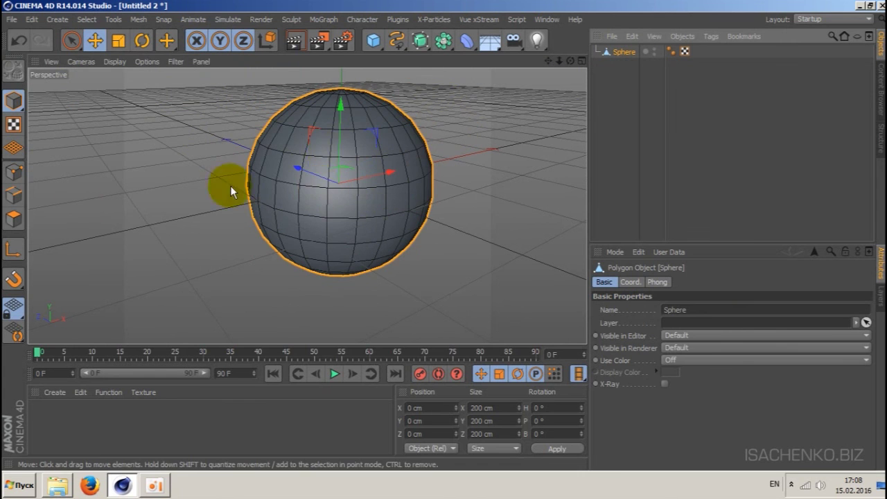
pyautogui.click(13, 195)
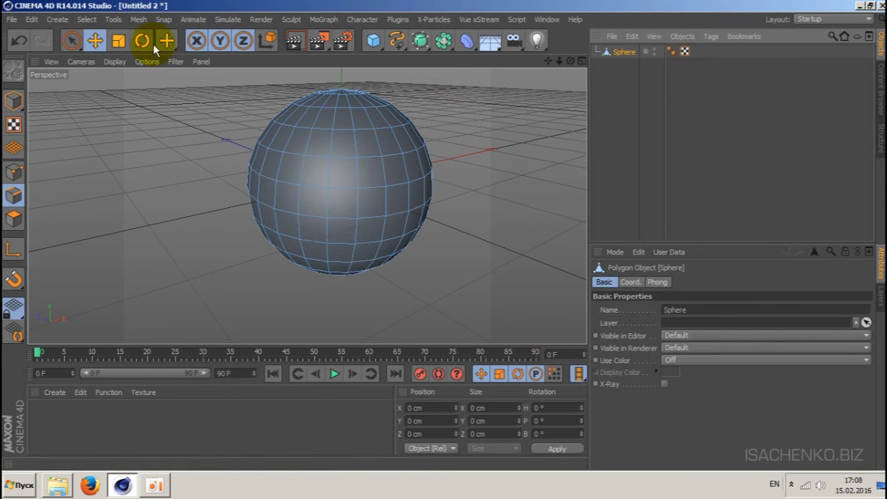
# - Use Loop Selection to select the equator loop and two loops above it
pyautogui.click(86, 20)
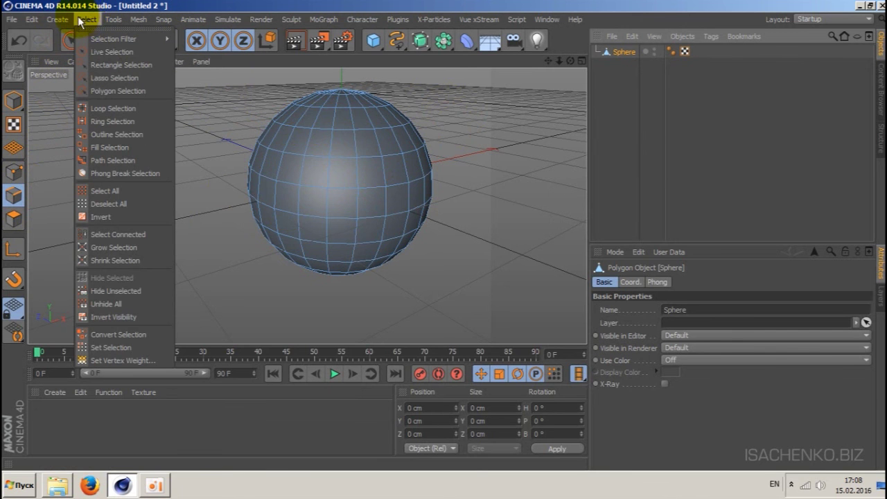
pyautogui.click(120, 108)
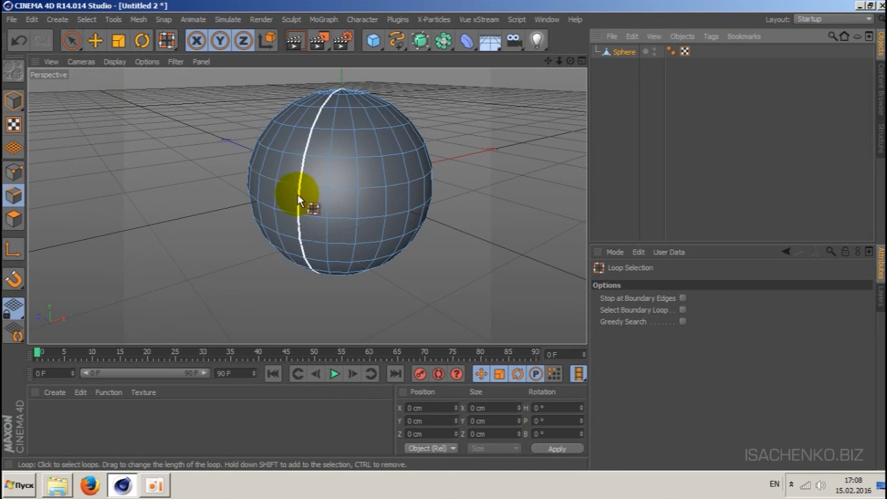
pyautogui.click(313, 187)
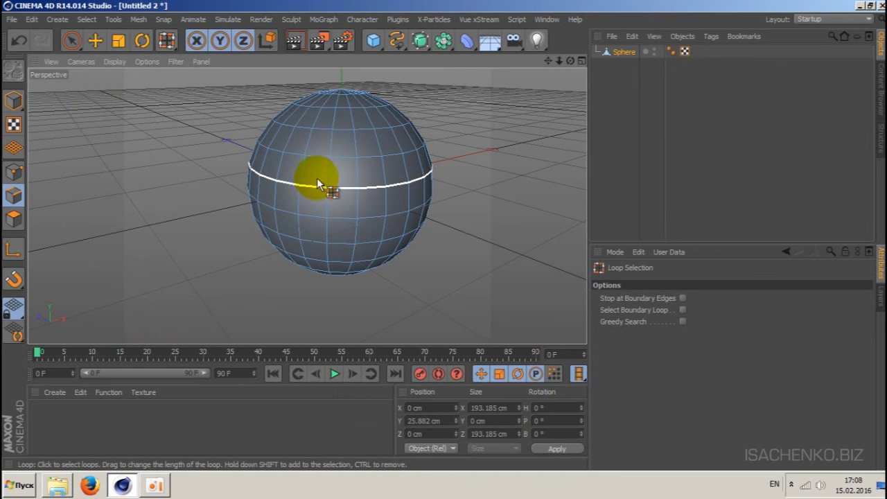
pyautogui.keyDown('shift'); pyautogui.click(319, 158); pyautogui.keyUp('shift')
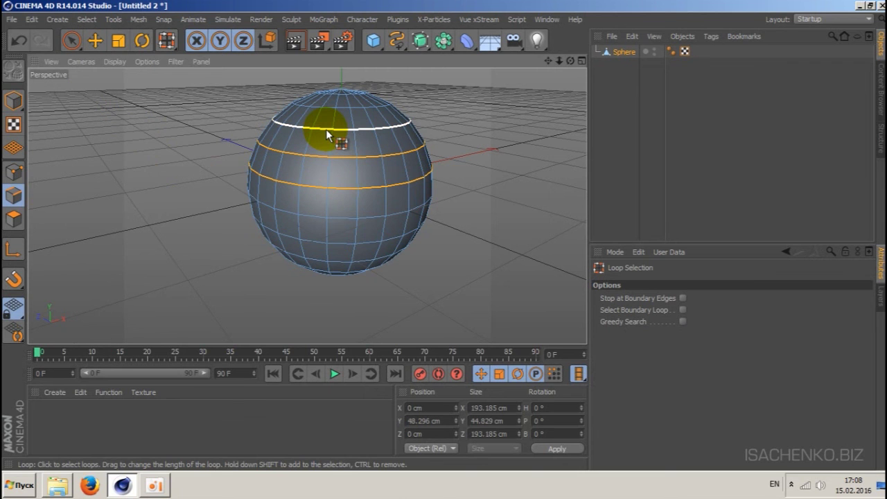
pyautogui.keyDown('shift'); pyautogui.click(326, 129); pyautogui.keyUp('shift')
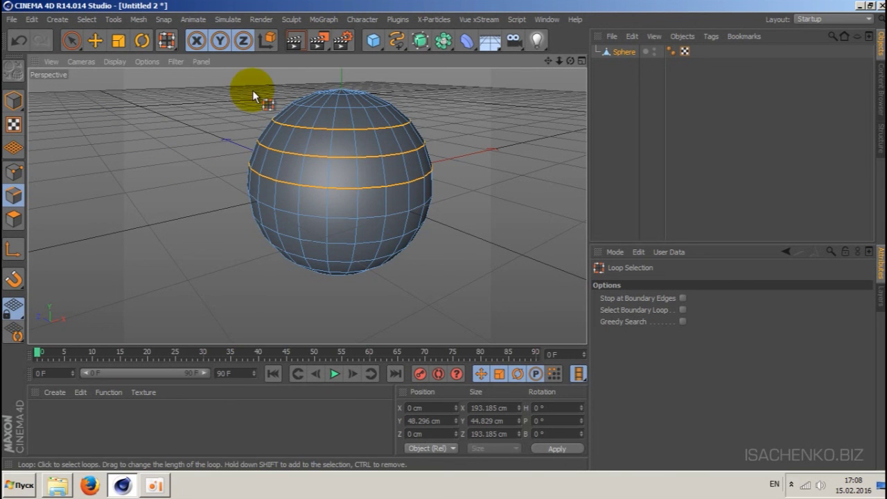
pyautogui.click(137, 20)
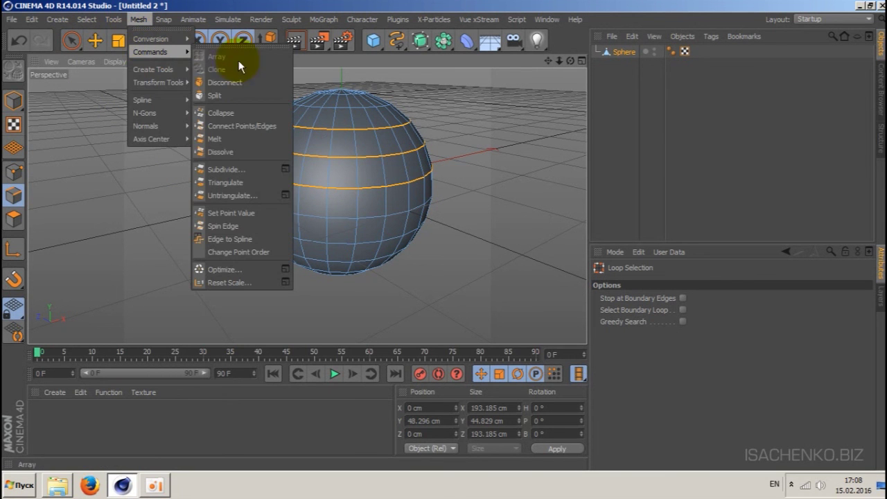
pyautogui.moveTo(150, 52)
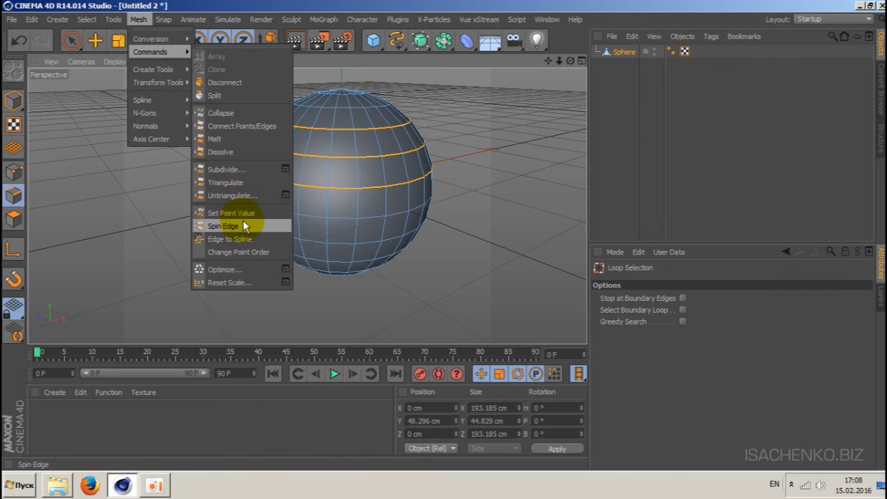
# - Convert the selected loops with Edge to Spline, move Sphere.Spline to top level, and delete the Sphere
pyautogui.click(235, 238)
pyautogui.click(595, 51)
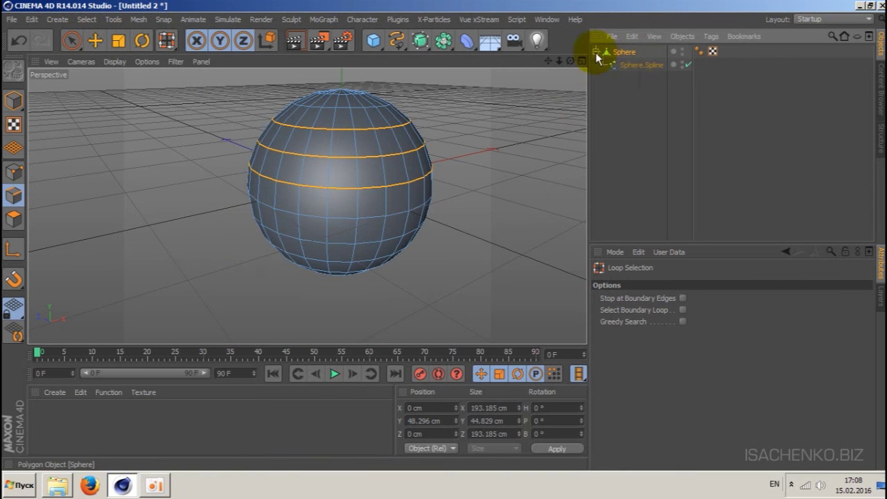
pyautogui.moveTo(634, 64); pyautogui.dragTo(626, 49)
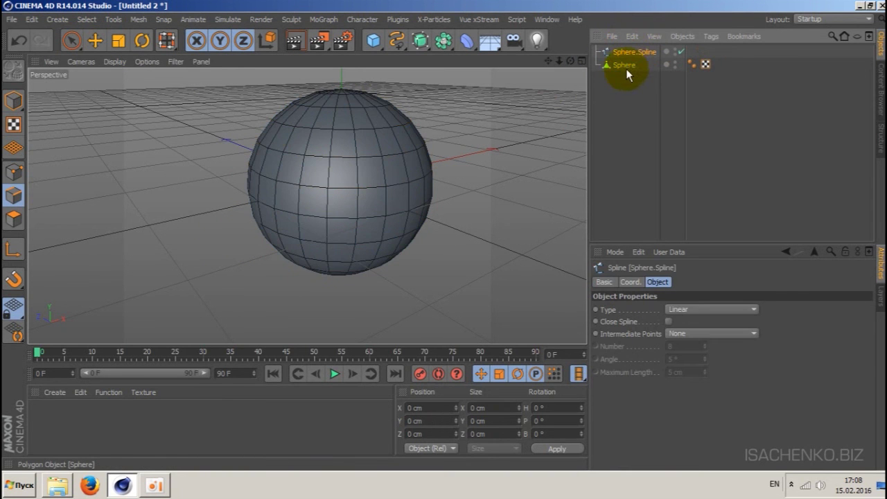
pyautogui.click(627, 65)
pyautogui.press('Delete')
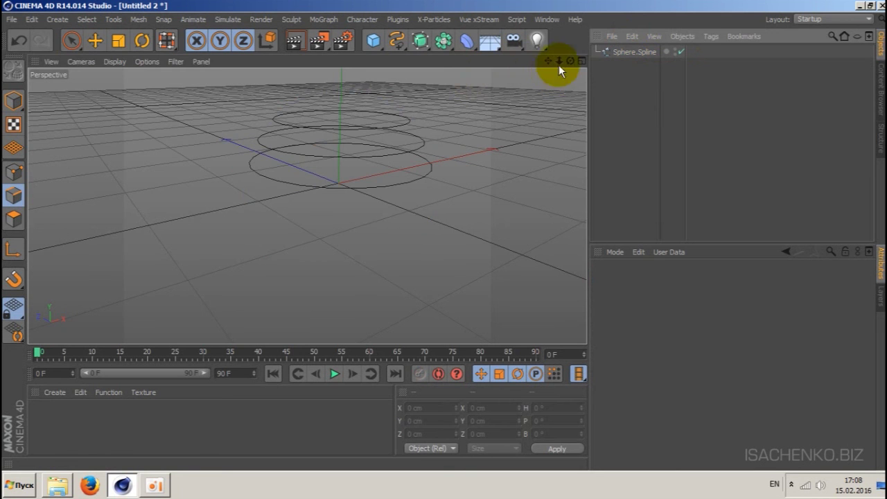
# - Inspect the three spline circles, then delete Sphere.Spline to empty the scene
pyautogui.moveTo(570, 61); pyautogui.dragTo(555, 63)
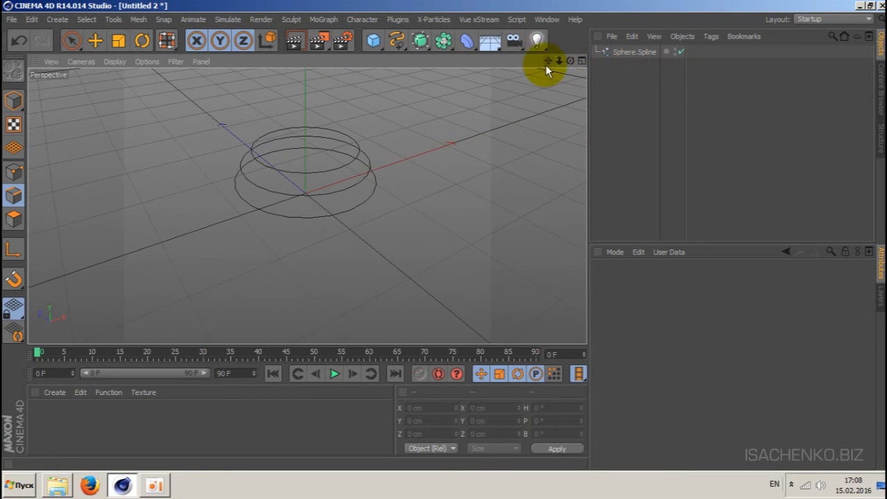
pyautogui.click(632, 53)
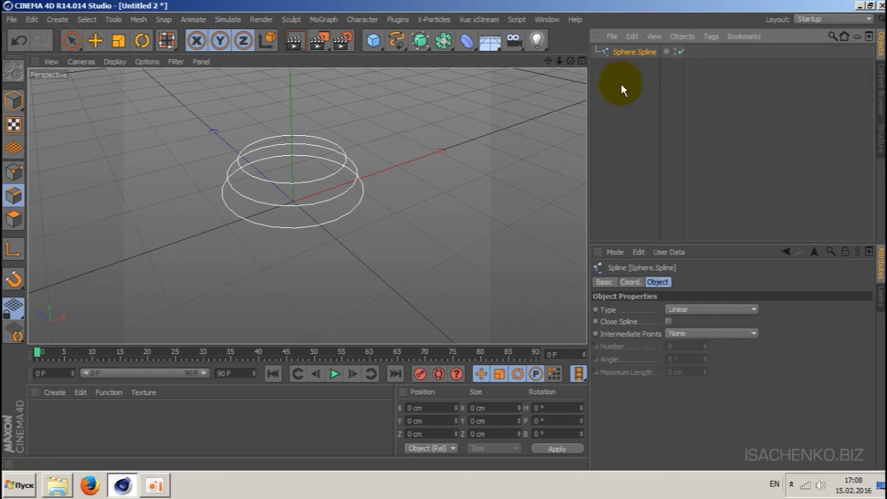
pyautogui.press('Delete')
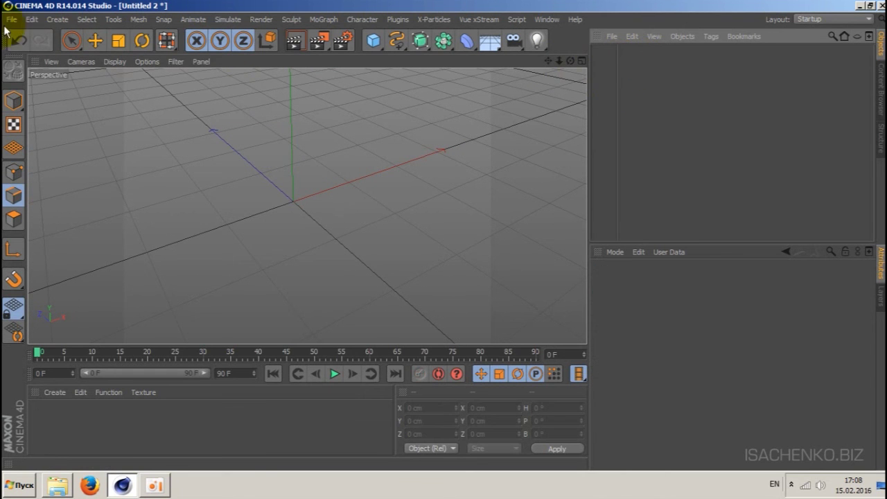
# - Switch to the Untitled 1 scene and delete its star spline
pyautogui.click(11, 21)
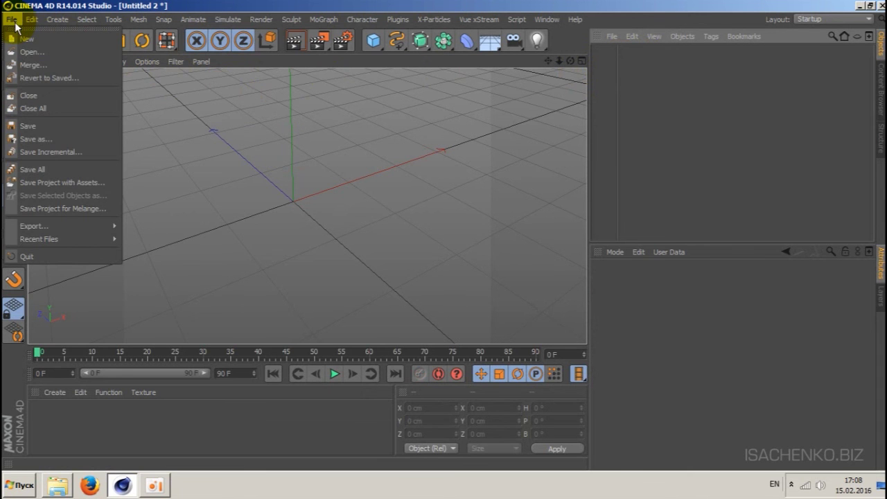
pyautogui.click(12, 21)
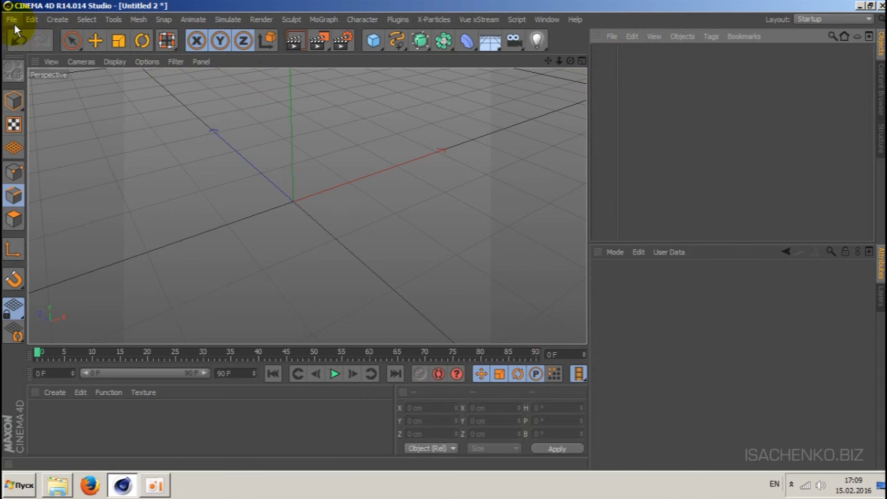
pyautogui.click(547, 20)
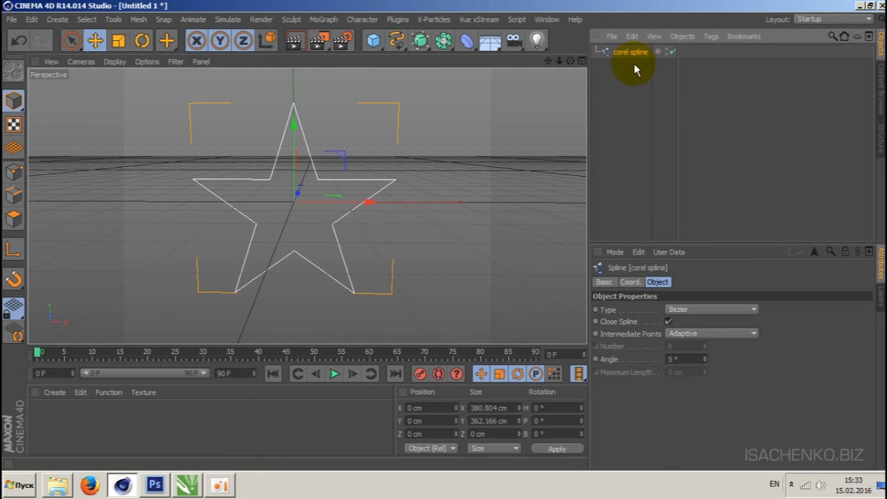
pyautogui.press('Delete')
# - Orbit and zoom closer to the empty grid, then bring up the spline types list
pyautogui.moveTo(569, 61); pyautogui.dragTo(306, 205)
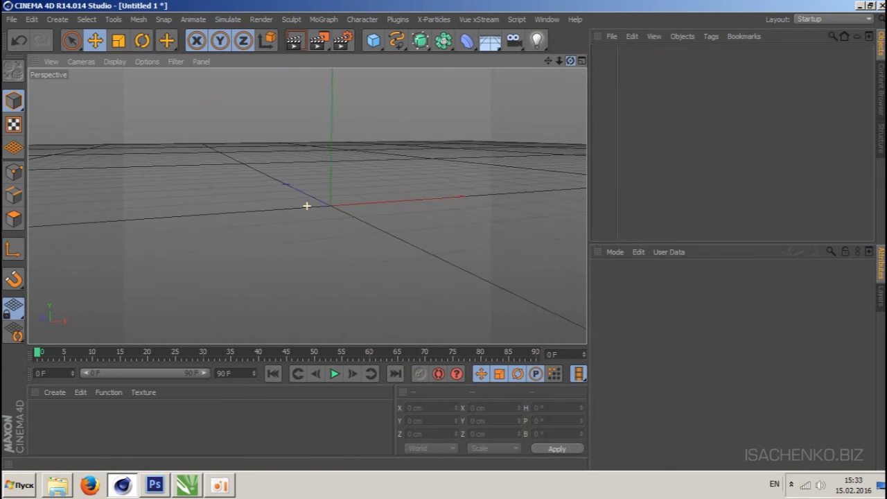
pyautogui.moveTo(560, 61)
pyautogui.mouseDown()
pyautogui.moveTo(307, 206)
pyautogui.moveTo(585, 66)
pyautogui.moveTo(502, 87)
pyautogui.mouseUp()
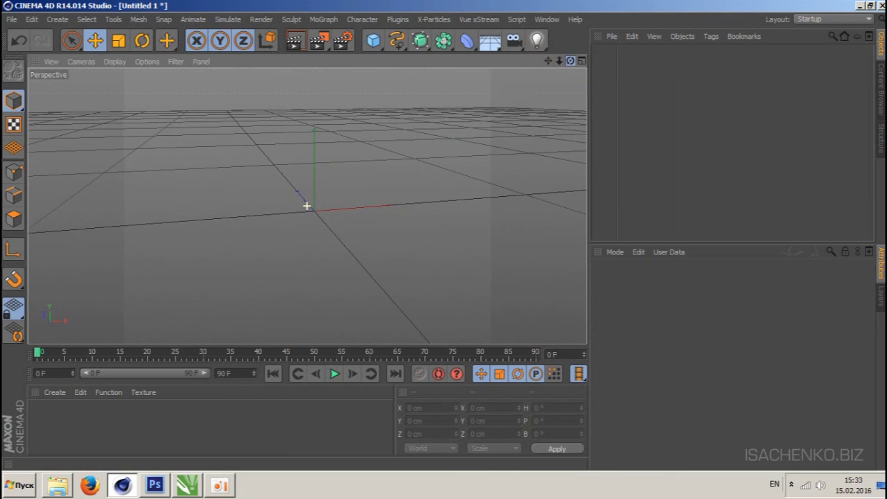
pyautogui.click(398, 41)
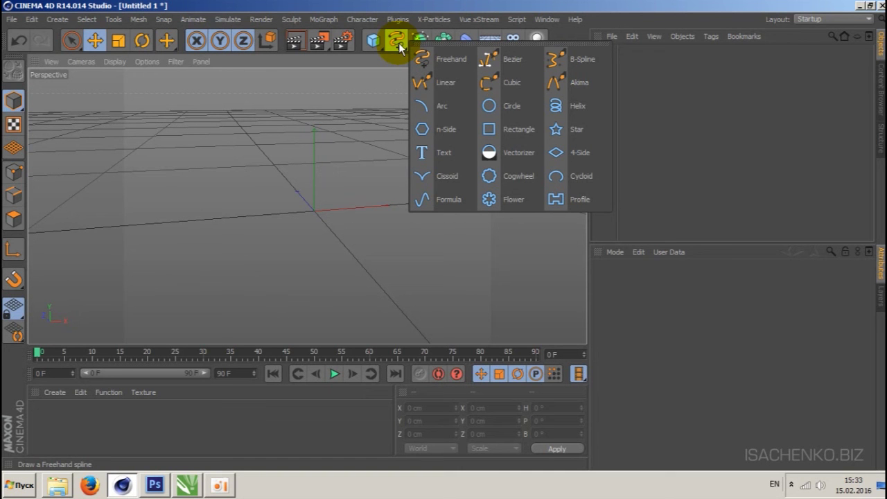
# - Draw a four-point Bezier spline in the maximized Top view, dragging the last point to curve it
pyautogui.click(510, 57)
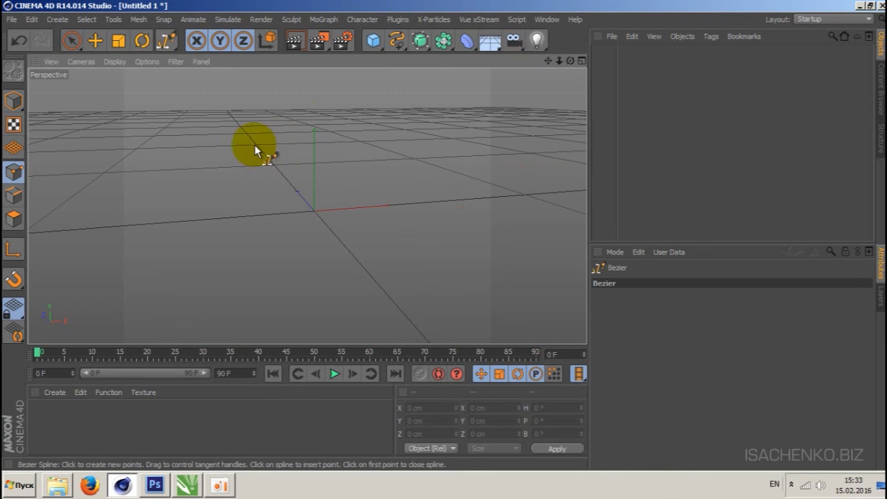
pyautogui.moveTo(570, 61); pyautogui.dragTo(527, 90)
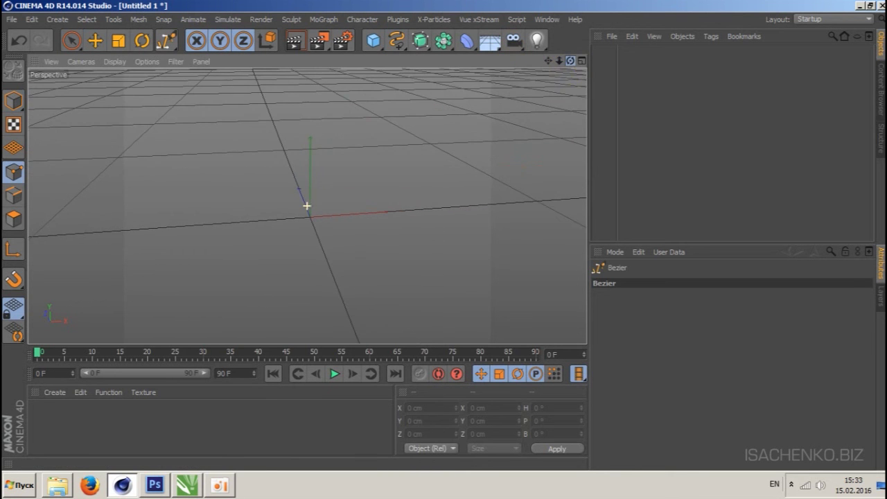
pyautogui.click(580, 60)
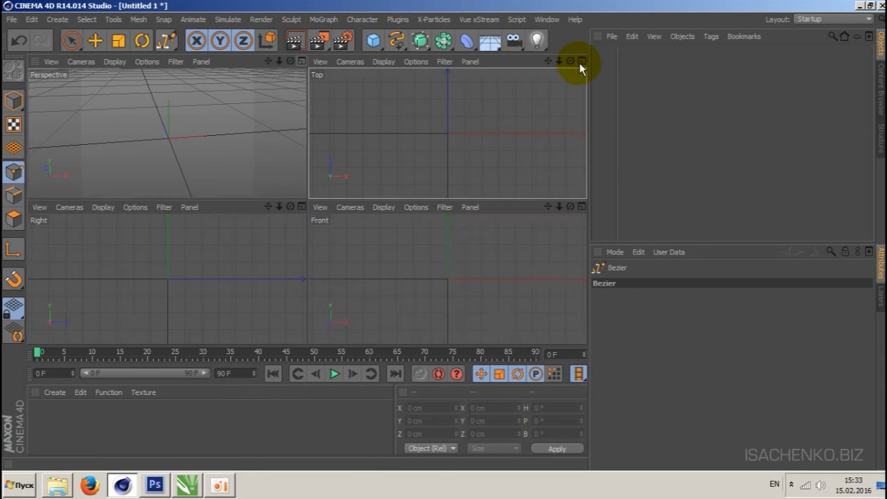
pyautogui.click(580, 61)
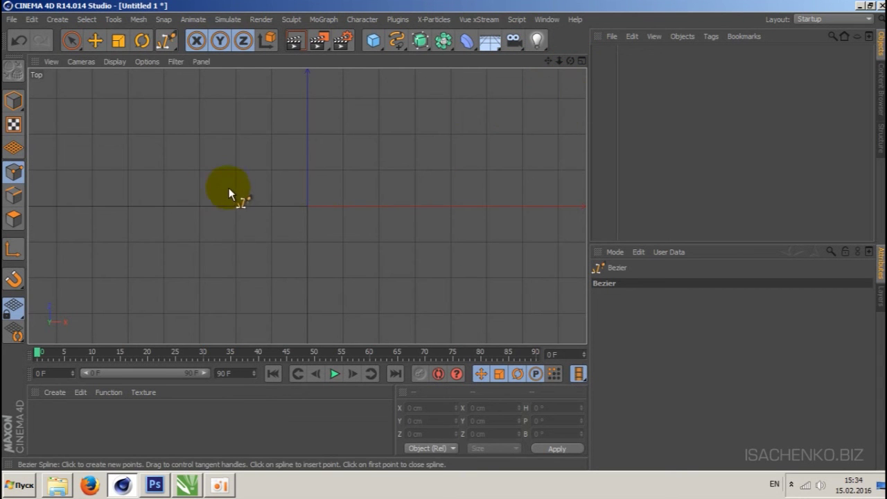
pyautogui.click(206, 187)
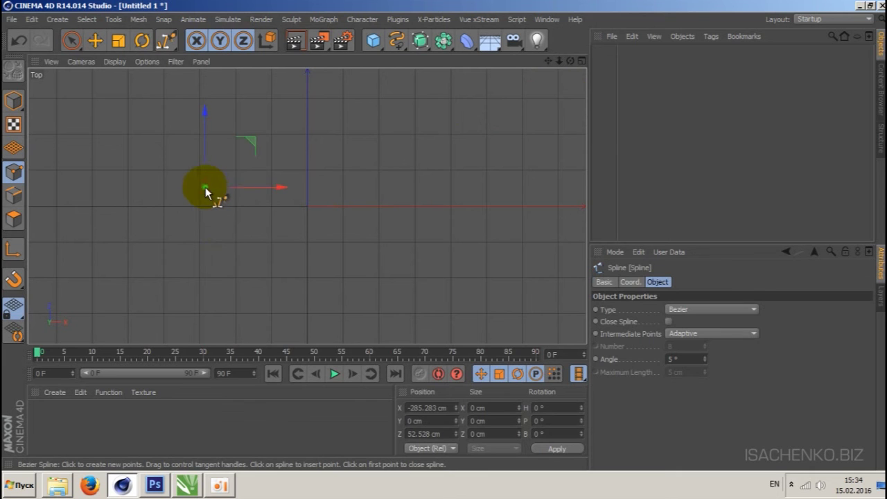
pyautogui.click(318, 170)
pyautogui.click(402, 185)
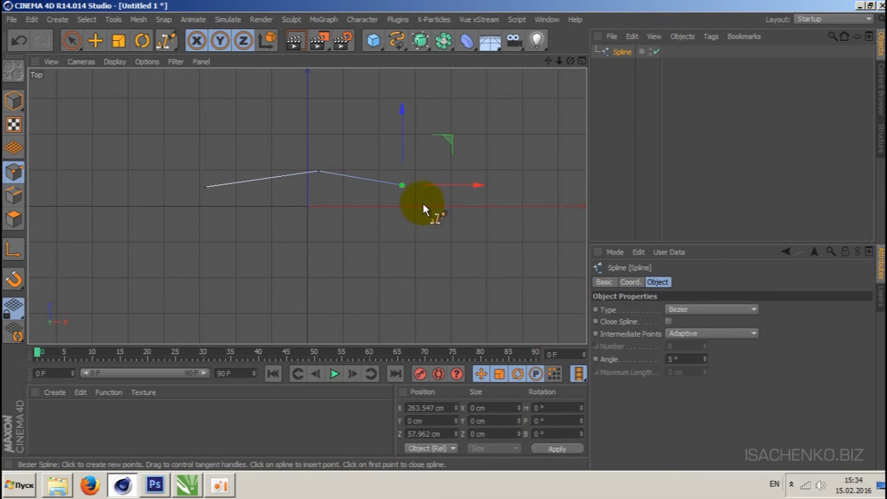
pyautogui.moveTo(477, 207); pyautogui.dragTo(489, 208)
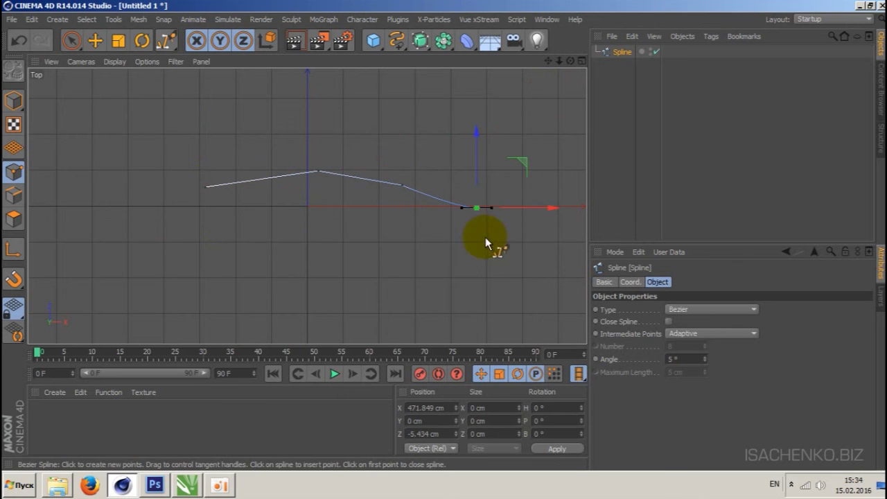
pyautogui.click(13, 101)
# - Reselect the spline in Points mode with the Live Selection tool
pyautogui.click(632, 125)
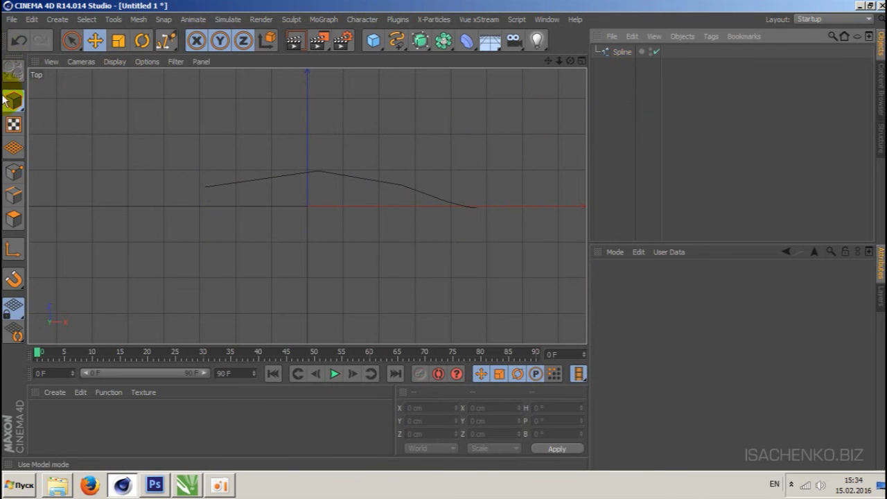
pyautogui.click(72, 40)
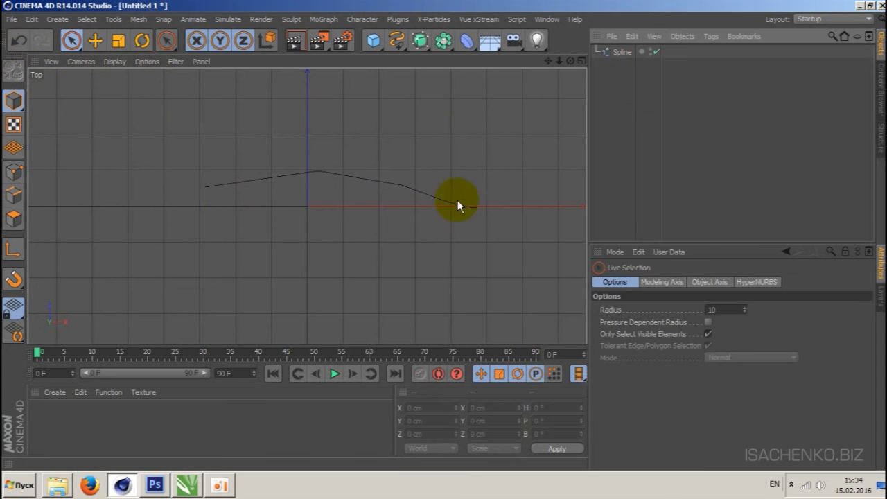
pyautogui.click(13, 173)
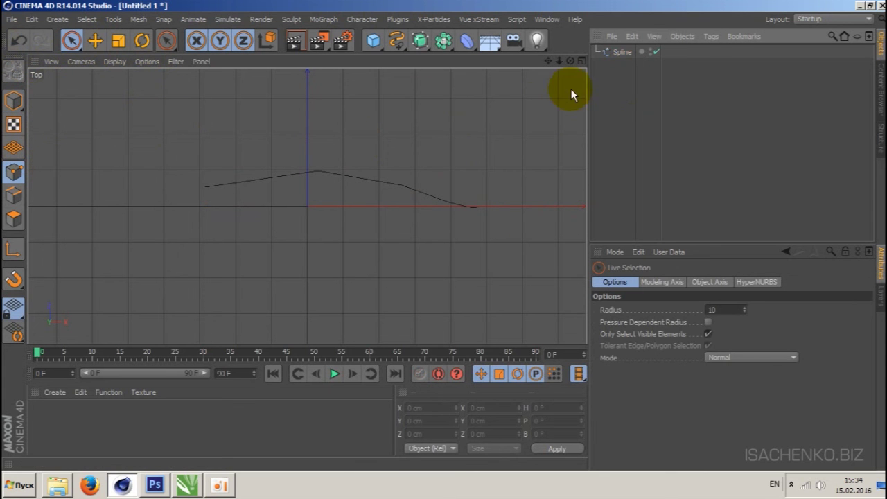
pyautogui.click(620, 51)
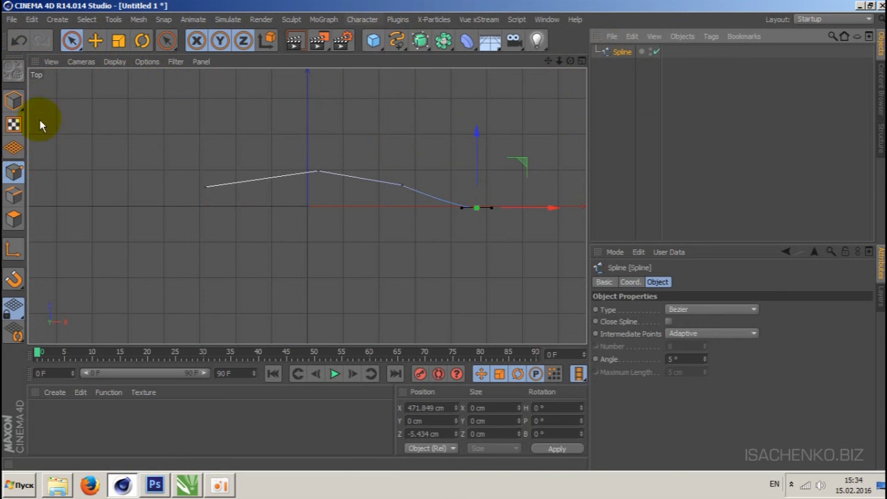
# - Start a stray second Bezier spline on the right, then delete it as Spline.1
pyautogui.click(402, 41)
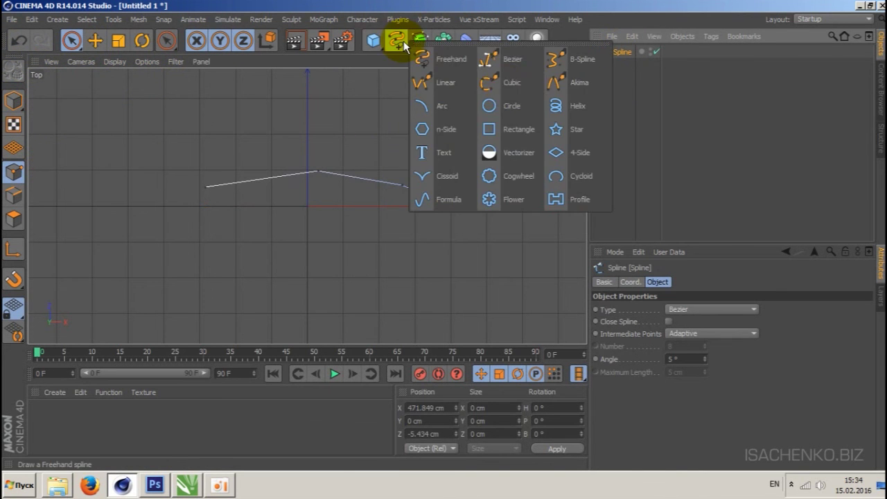
pyautogui.click(512, 60)
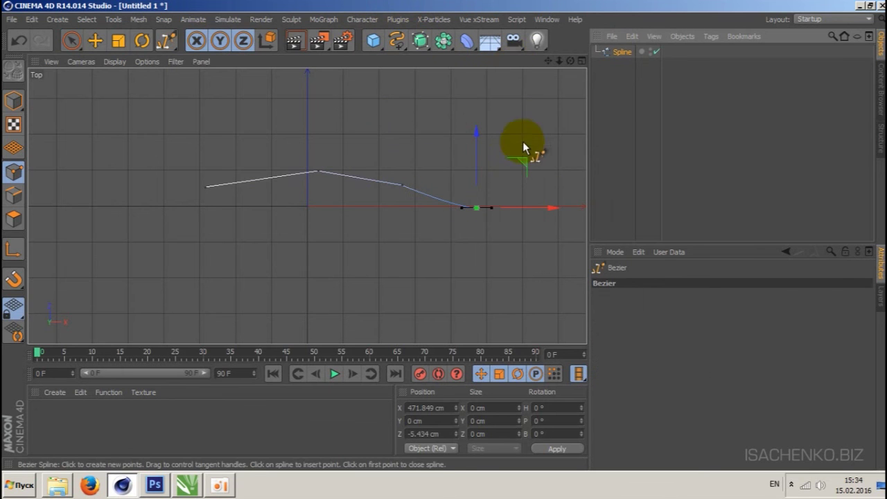
pyautogui.click(552, 171)
pyautogui.click(480, 127)
pyautogui.click(403, 127)
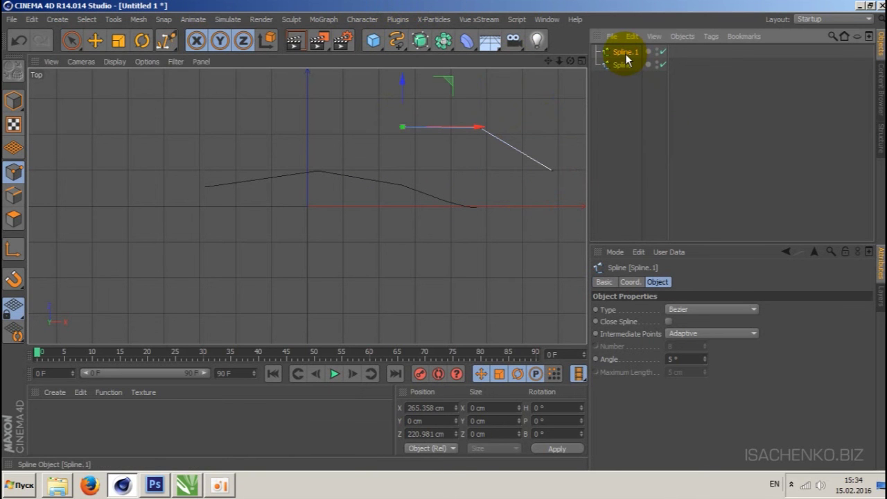
pyautogui.press('Delete')
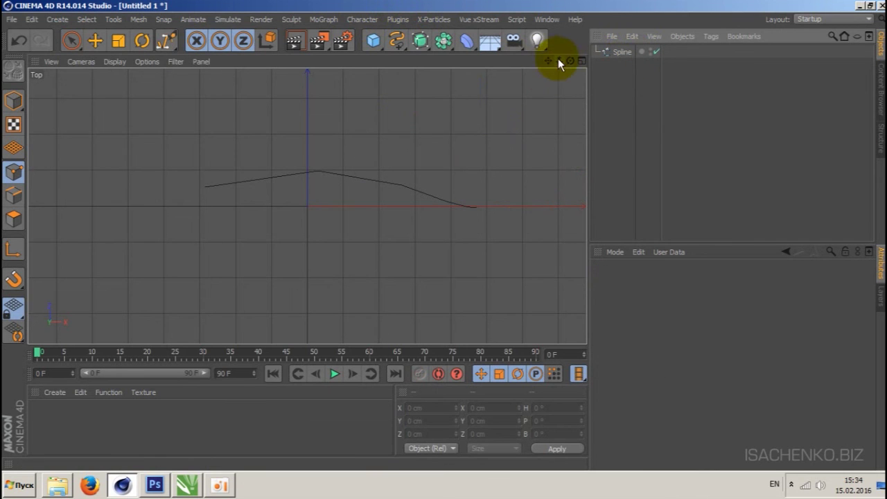
pyautogui.moveTo(548, 61); pyautogui.dragTo(544, 71)
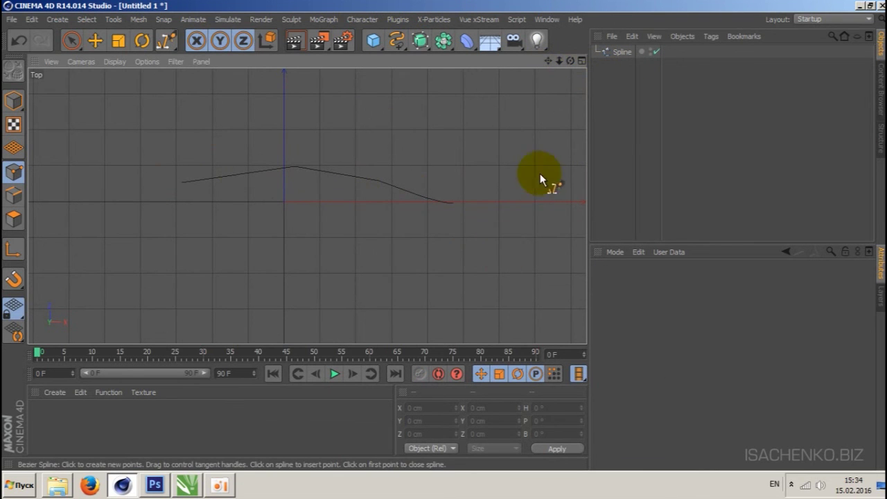
pyautogui.click(618, 51)
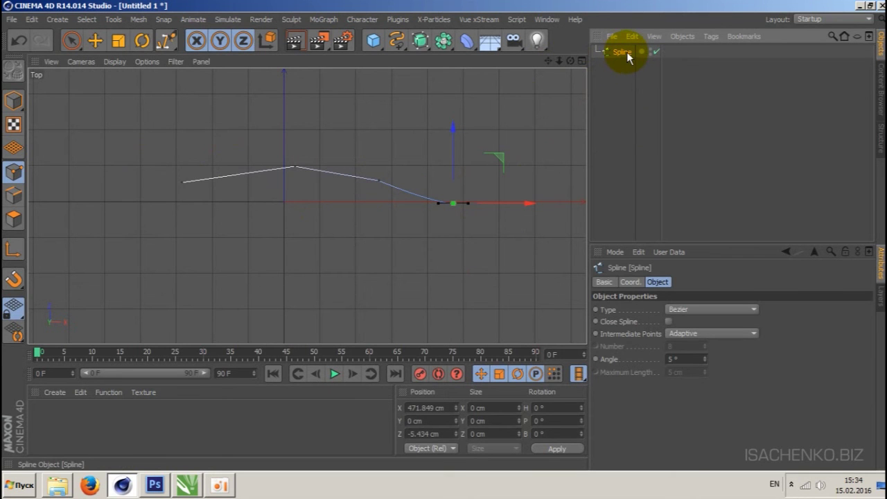
pyautogui.click(12, 173)
pyautogui.click(96, 42)
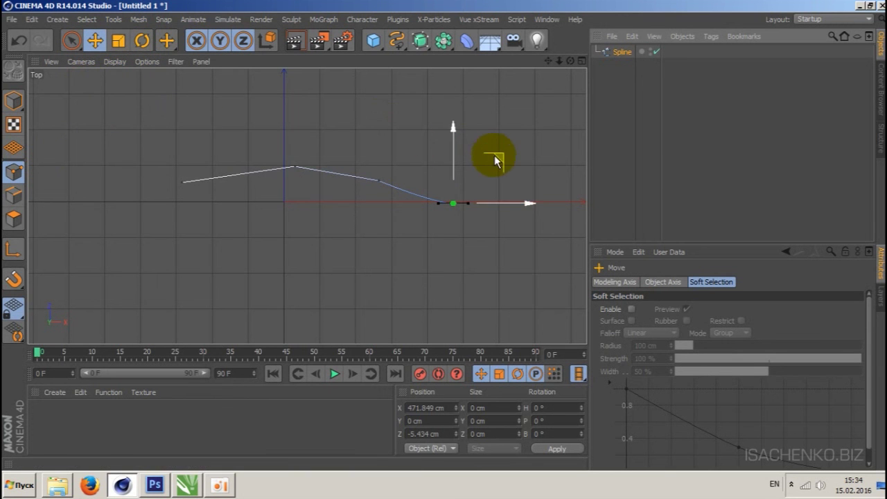
pyautogui.keyDown('ctrl'); pyautogui.click(514, 120); pyautogui.keyUp('ctrl')
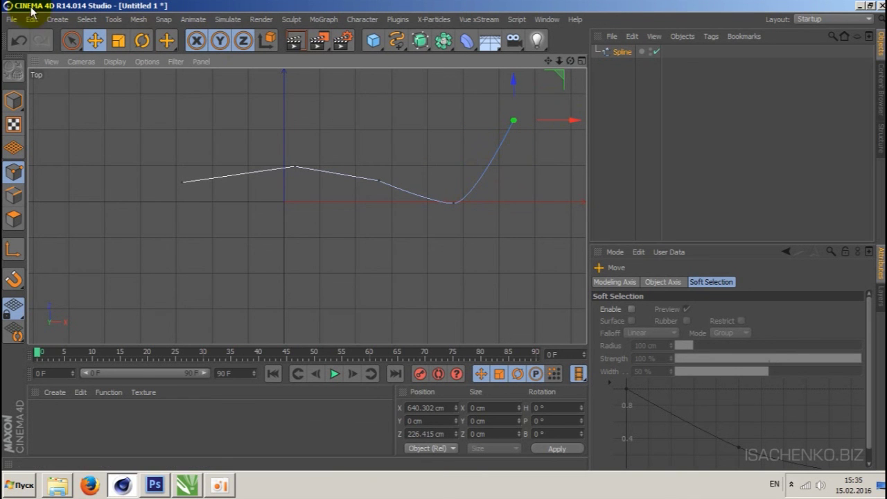
pyautogui.click(20, 41)
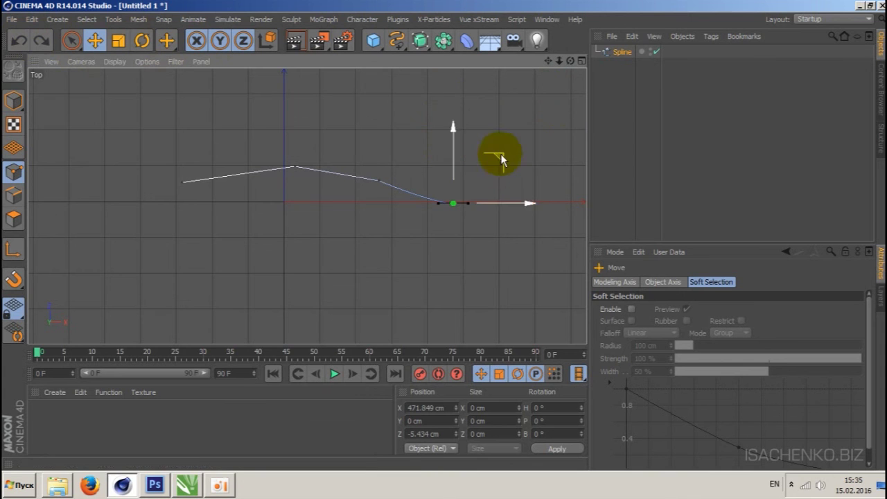
pyautogui.keyDown('ctrl'); pyautogui.click(418, 109); pyautogui.keyUp('ctrl')
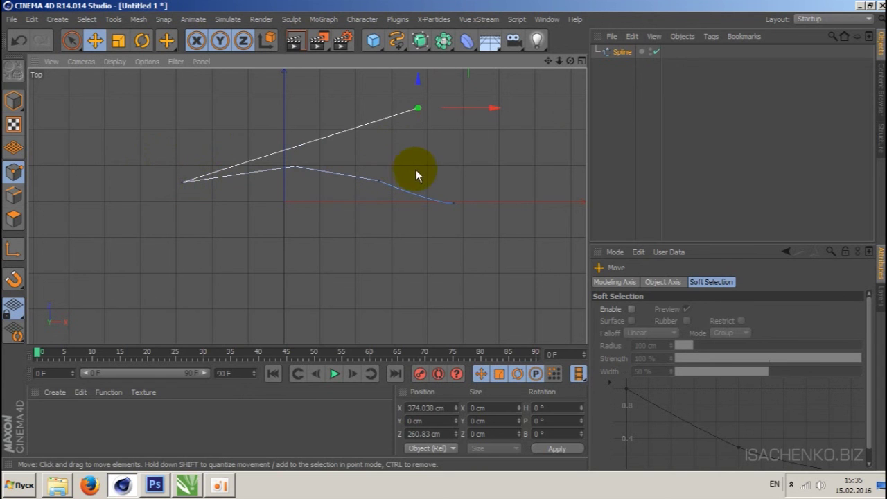
pyautogui.hotkey('ctrl', 'z')
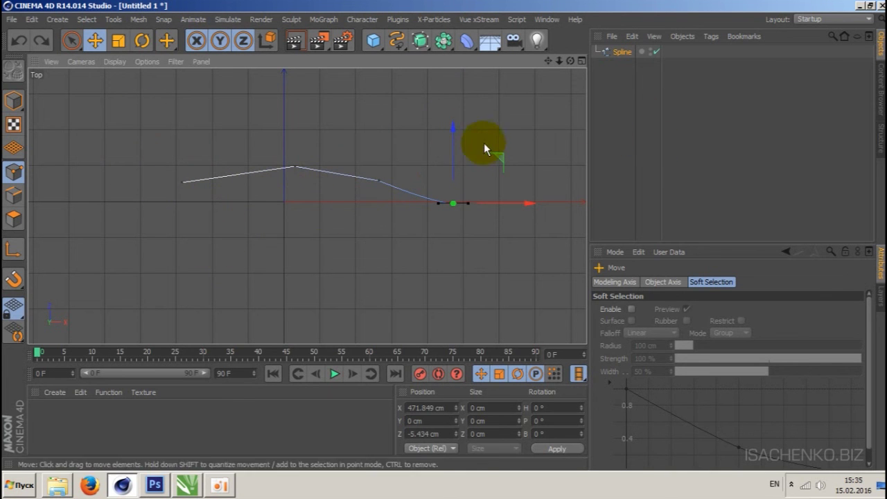
pyautogui.click(651, 124)
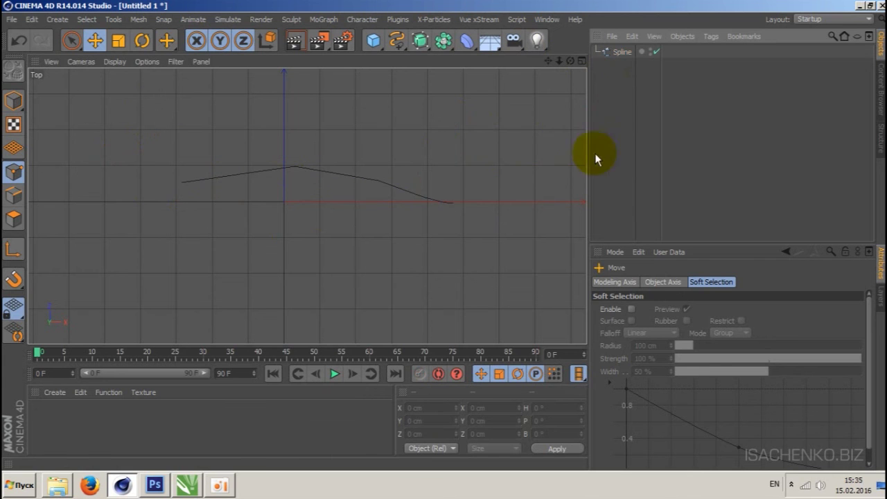
pyautogui.click(622, 52)
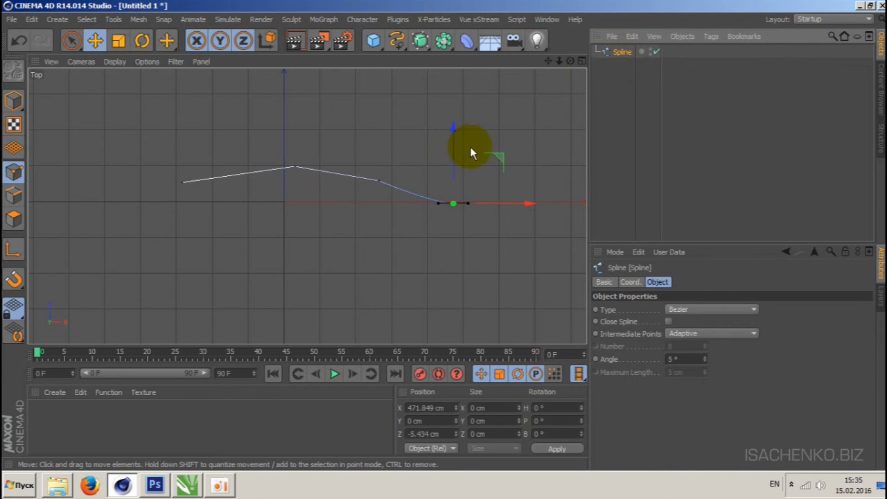